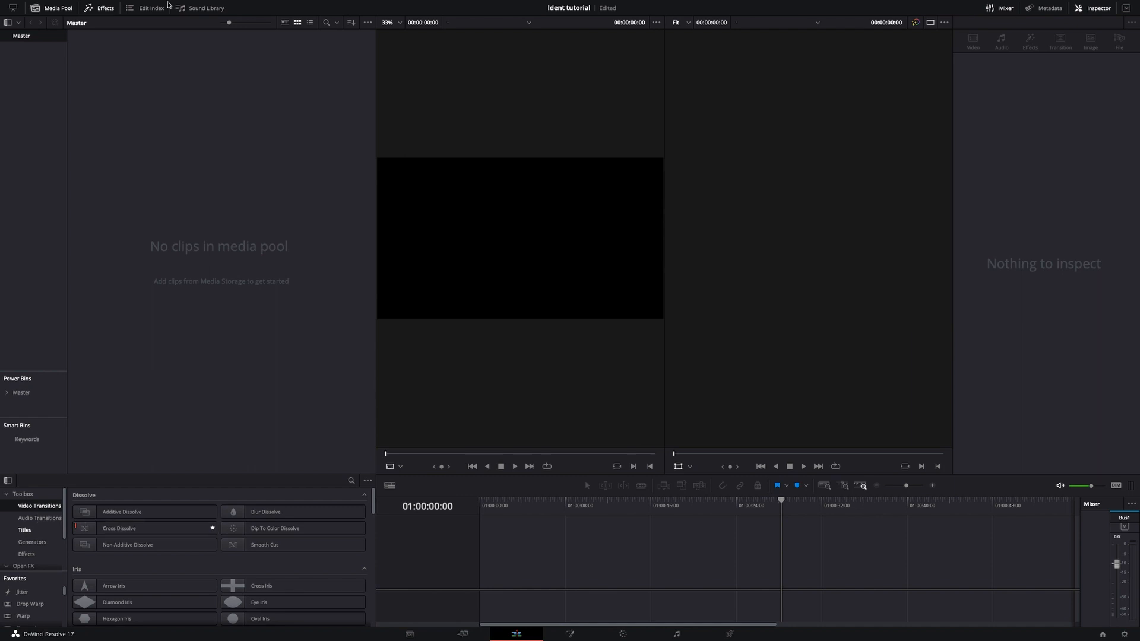
Search the titles for "su" and place the Superhero Movie title at the start of the timeline.
click(64, 10)
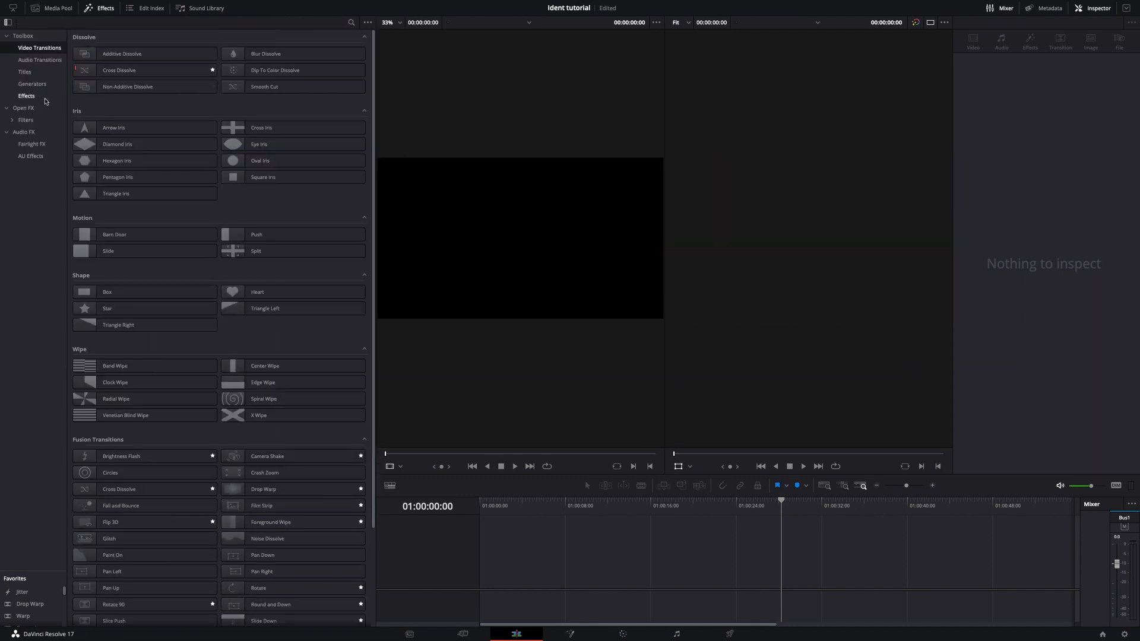
click(38, 72)
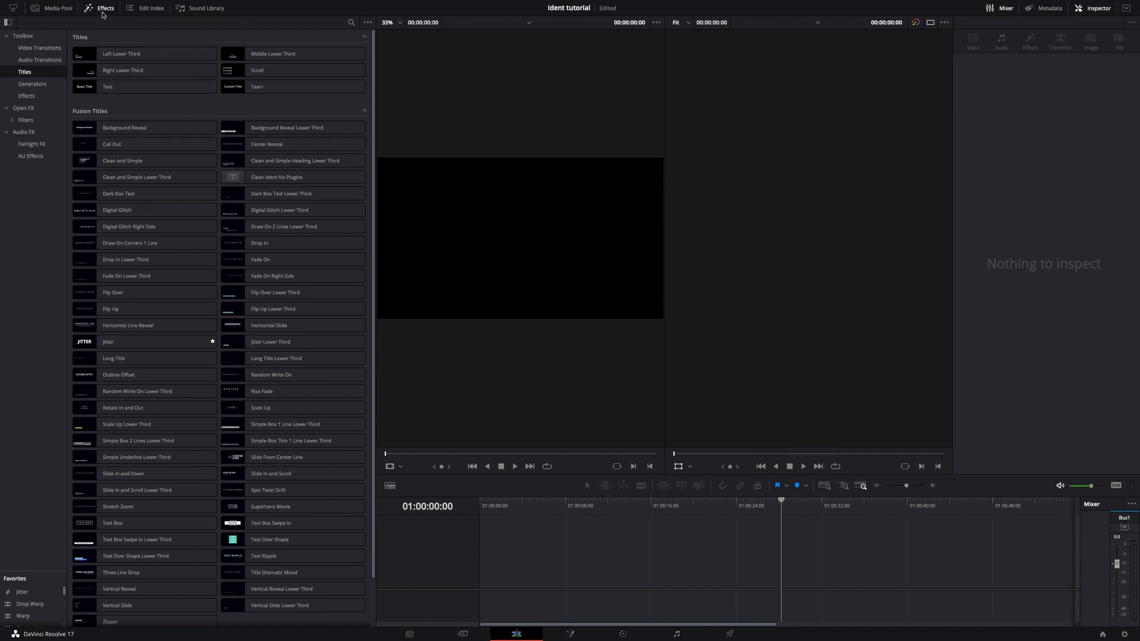
click(103, 11)
click(102, 12)
click(352, 23)
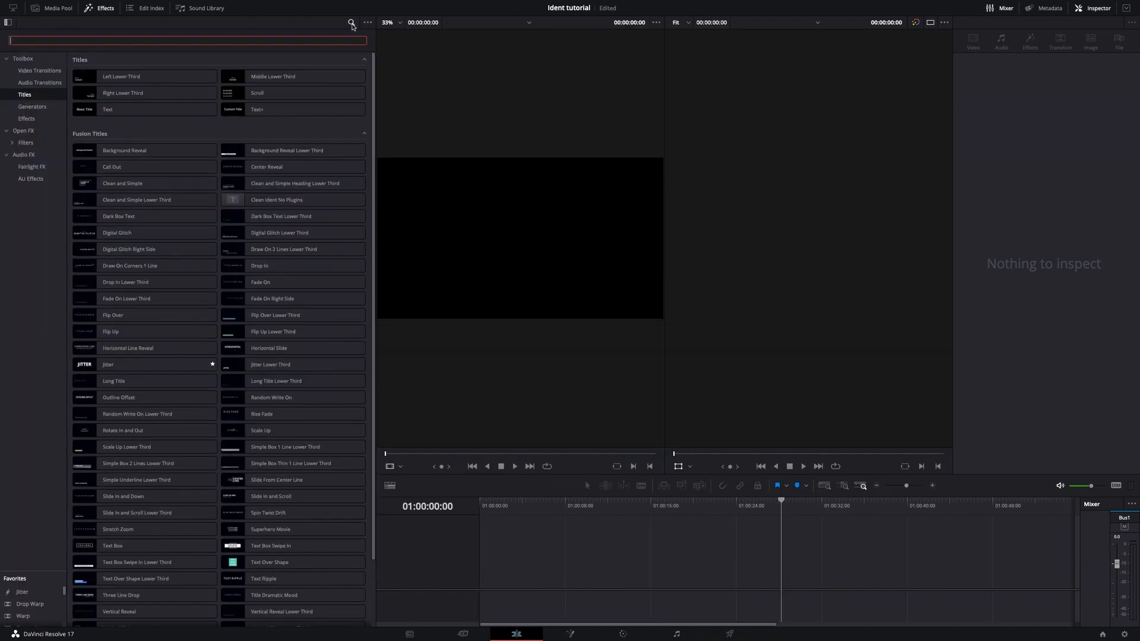
text(su)
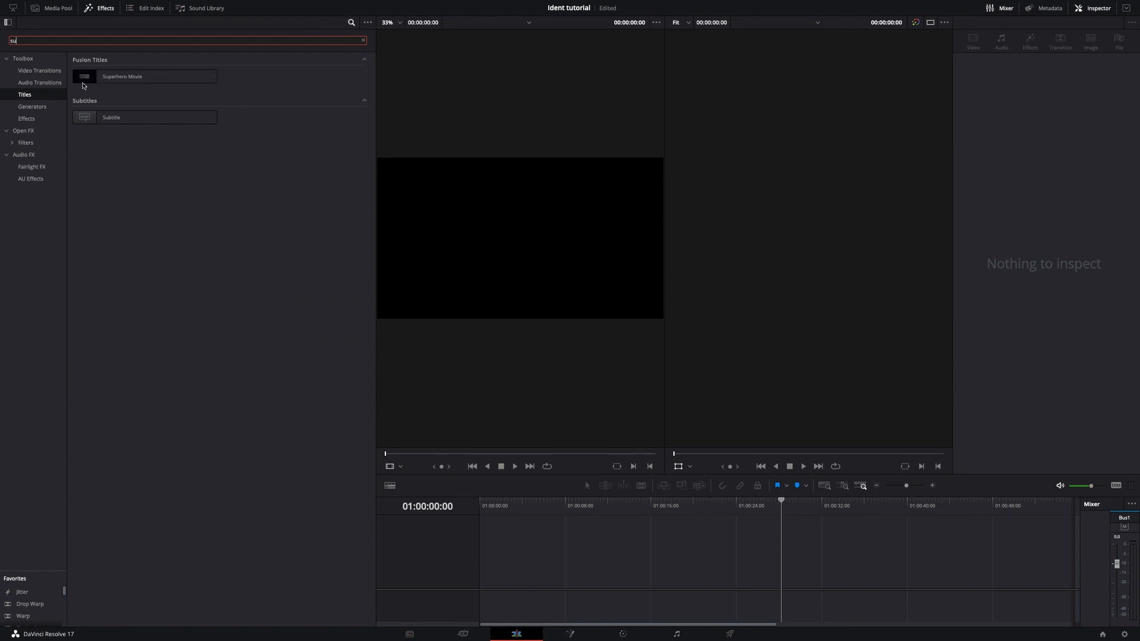
drag(142, 76, 468, 558)
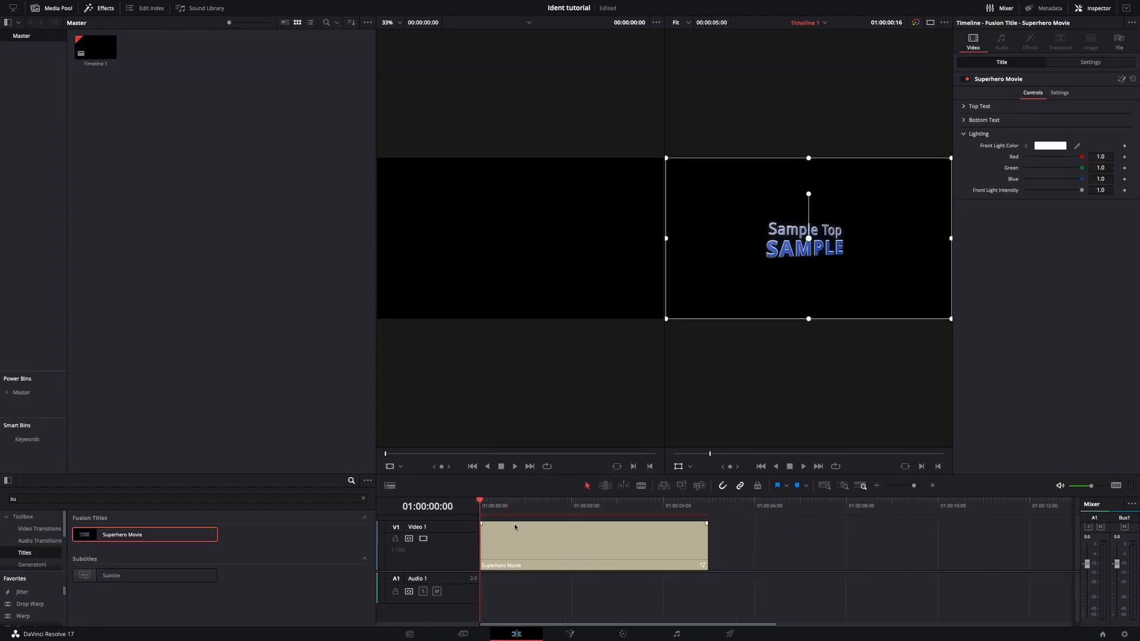
Preview the opening frames of the Superhero Movie clip, look over its transform settings, and return the playhead to the start.
mouse_move(484, 503)
mouse_down()
mouse_move(708, 514)
mouse_move(484, 522)
mouse_up()
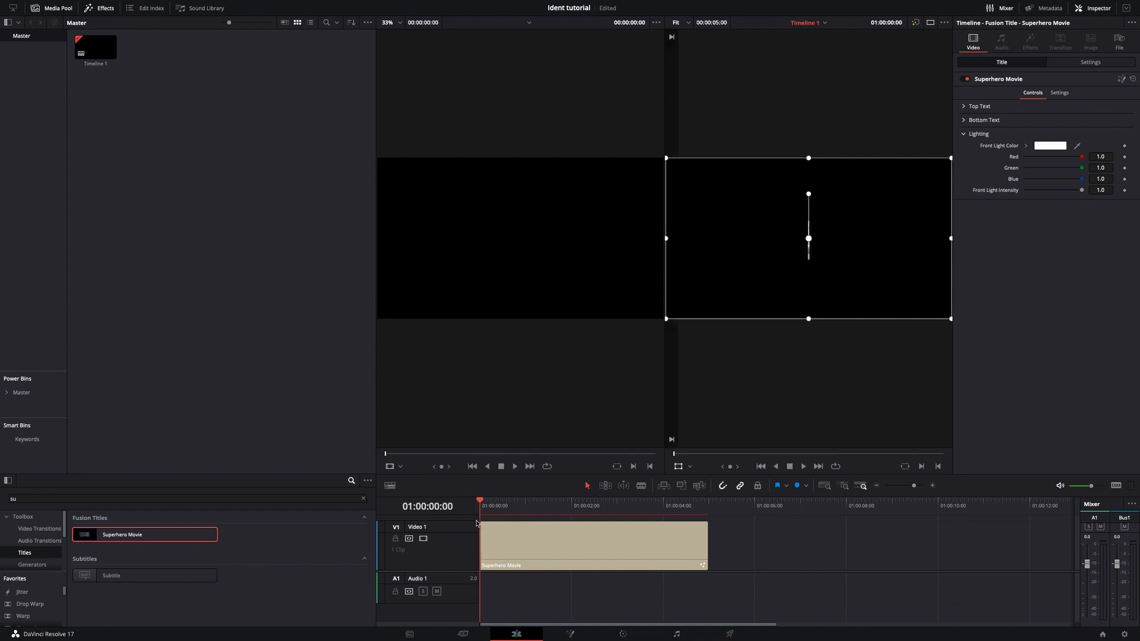
click(509, 530)
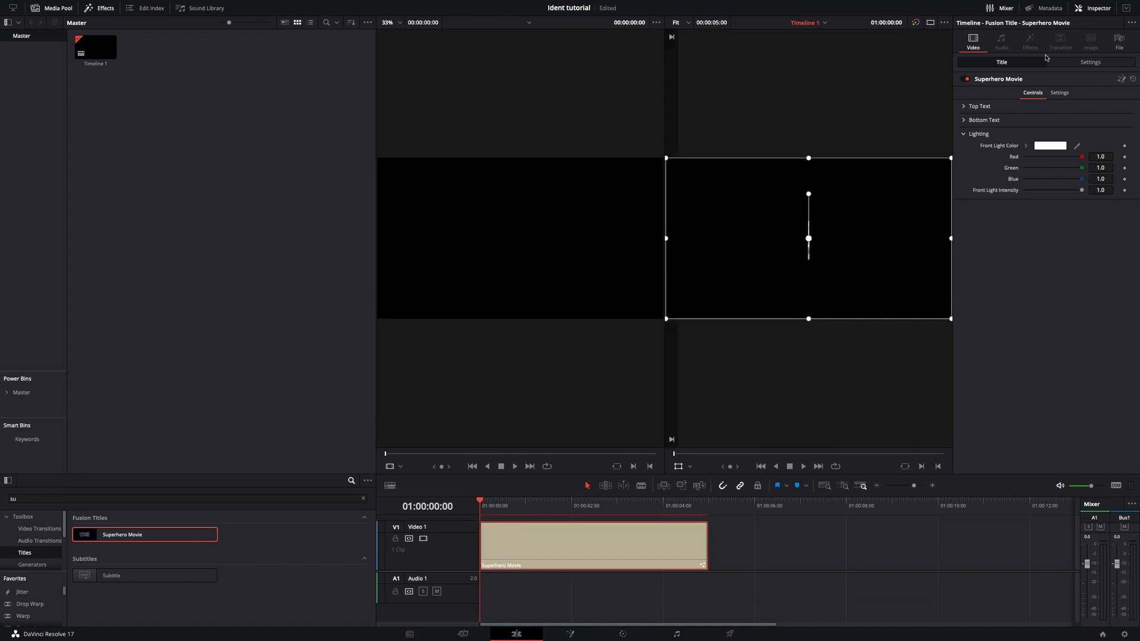
click(1090, 62)
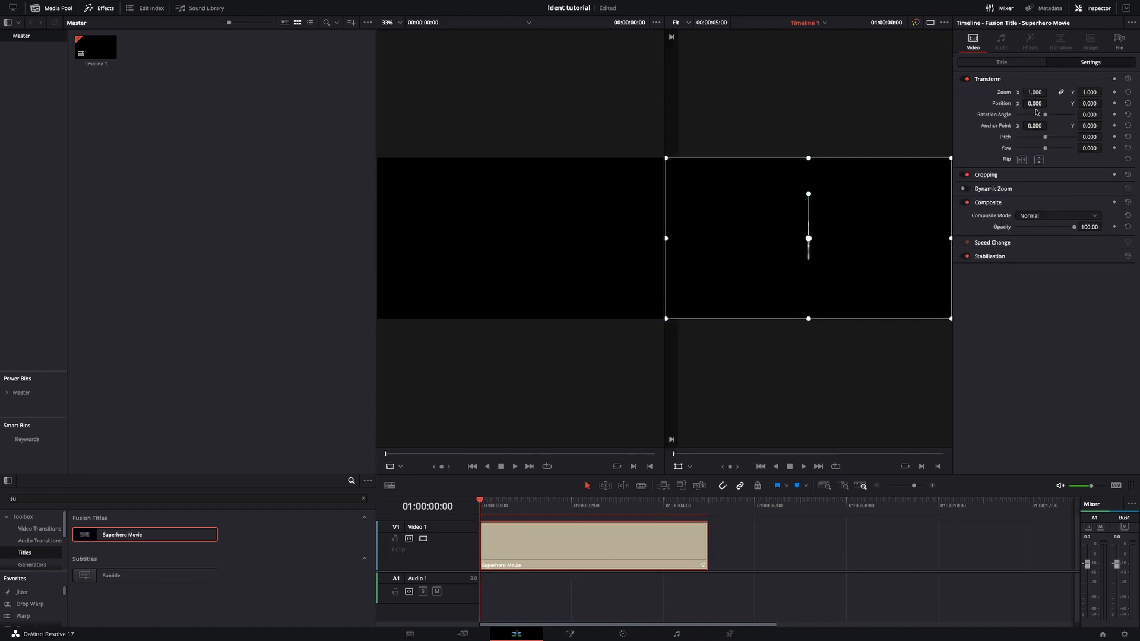
key(space)
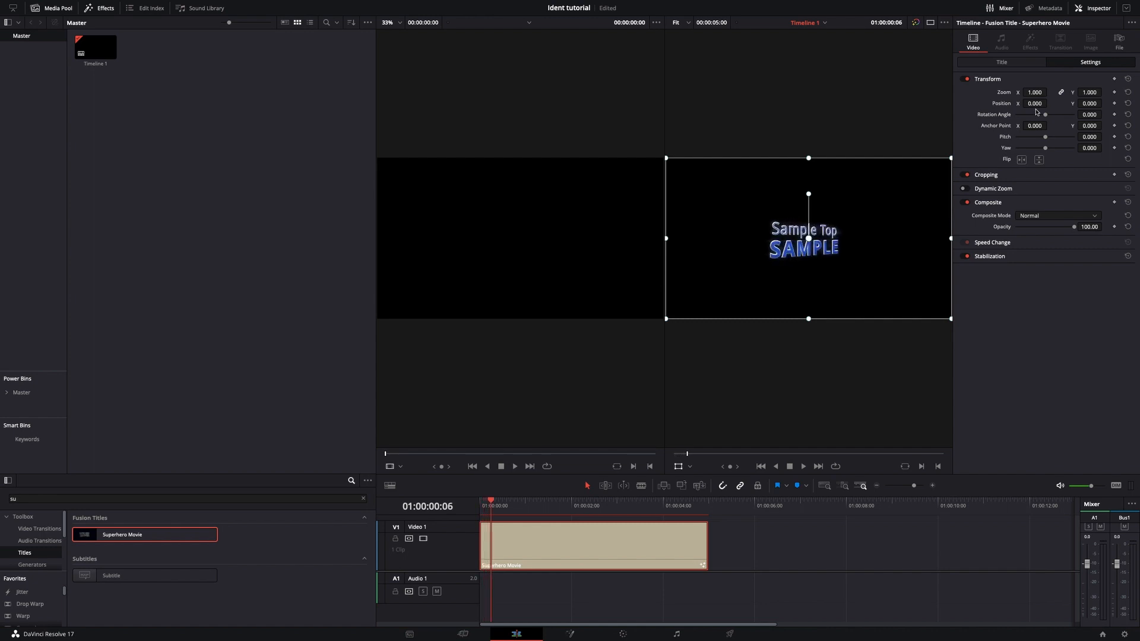
key(Left)
key(Left)
key(Left)
key(Left)
key(Left)
key(Left)
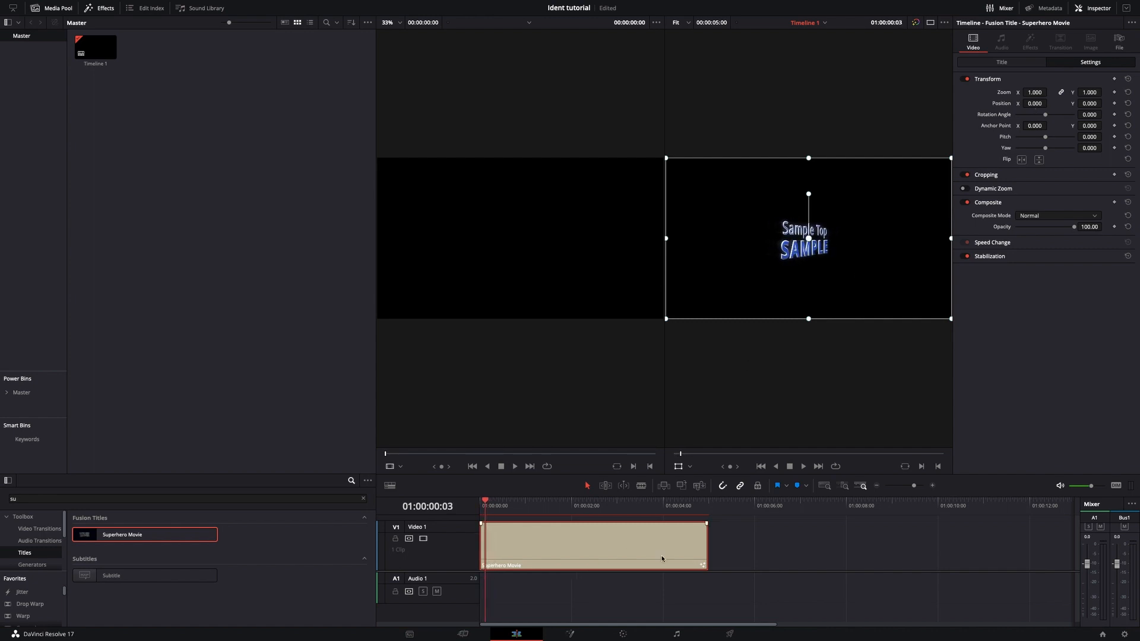
drag(482, 502, 486, 525)
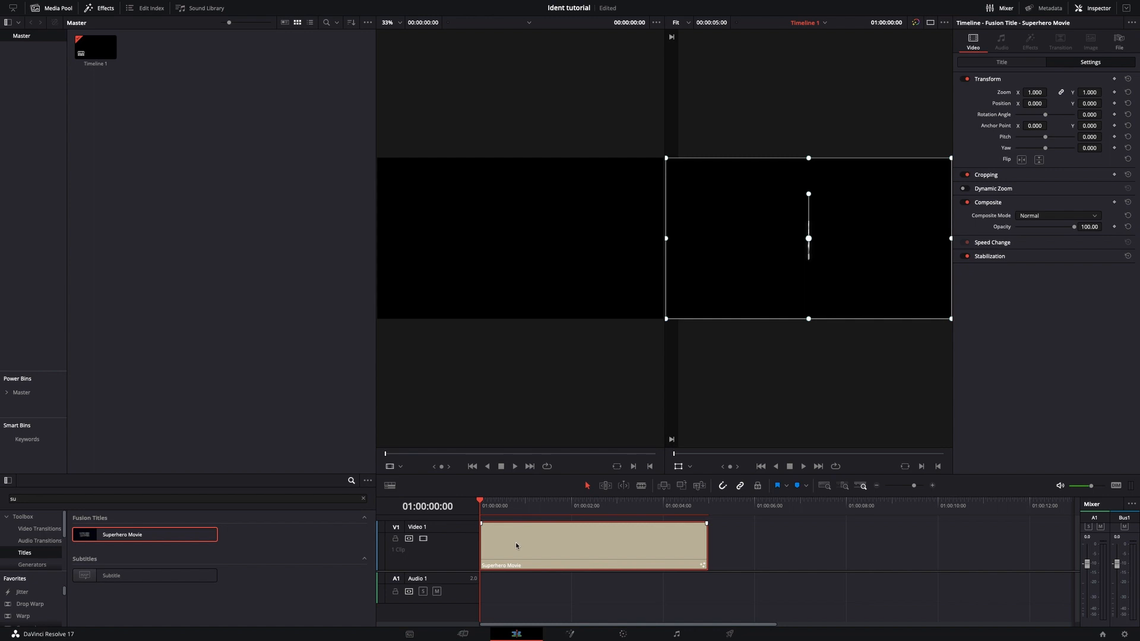
Open the title clip on the Fusion page and expand the SuperheroMovie group to show its inner nodes.
click(564, 634)
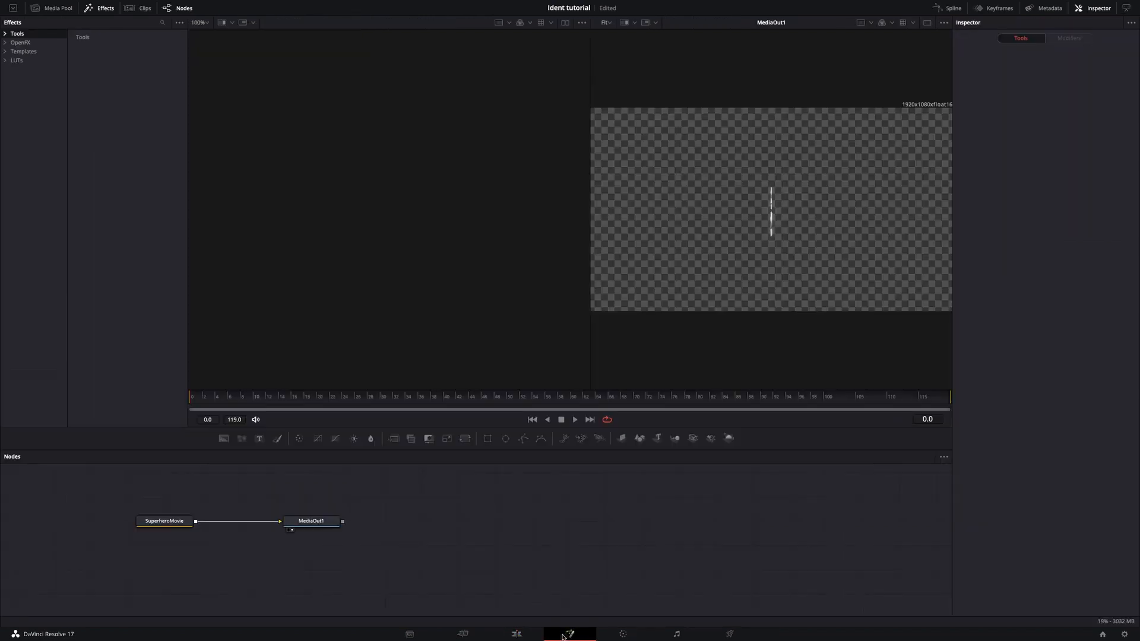
double_click(161, 521)
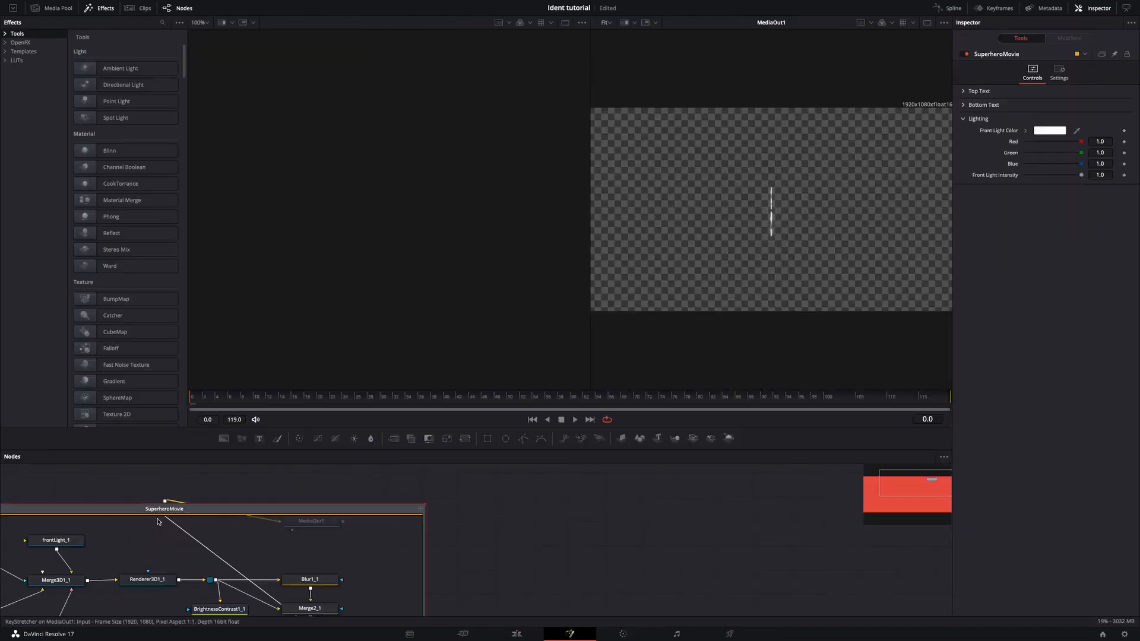
scroll(199, 556, down, 2)
scroll(202, 556, left, 6)
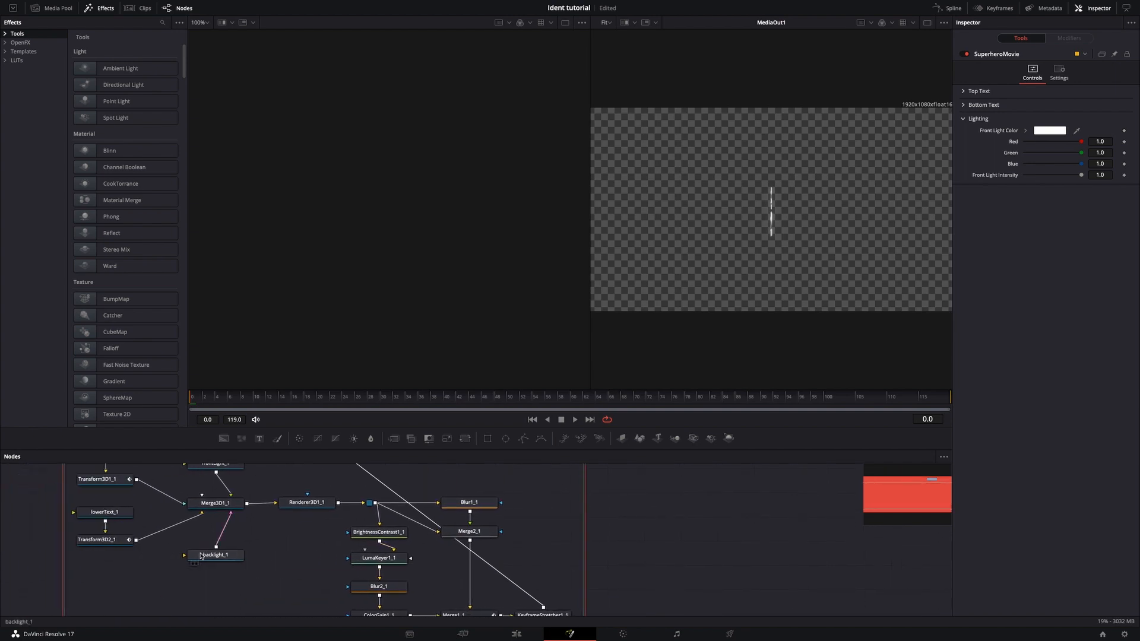
scroll(202, 556, up, 1)
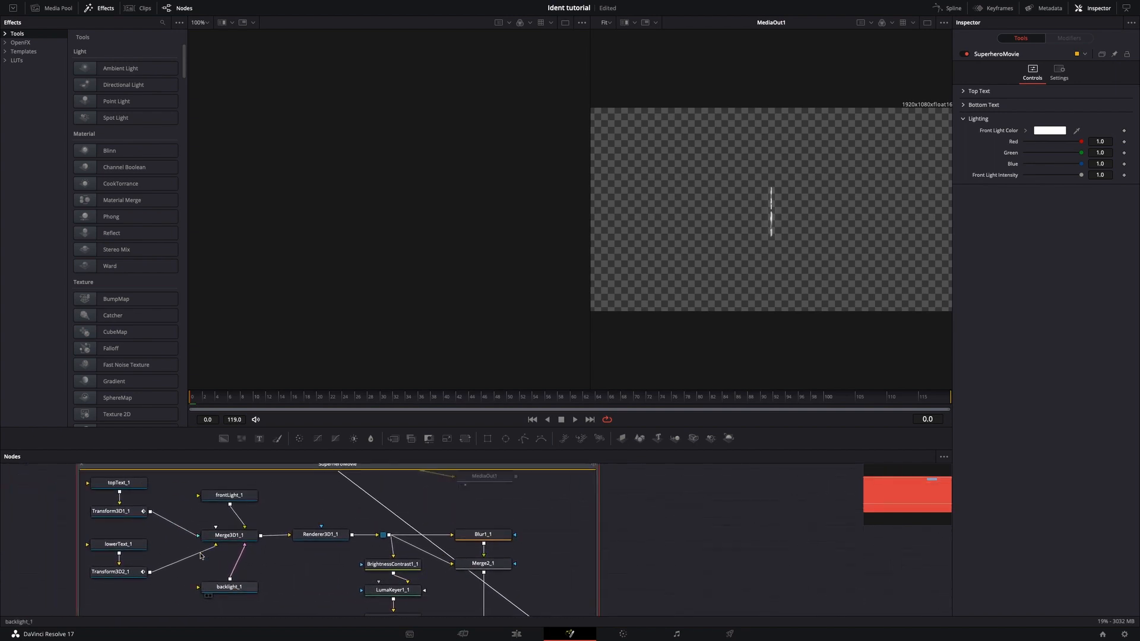
Replace the text of the topText_1 node with "Edited by:".
click(120, 484)
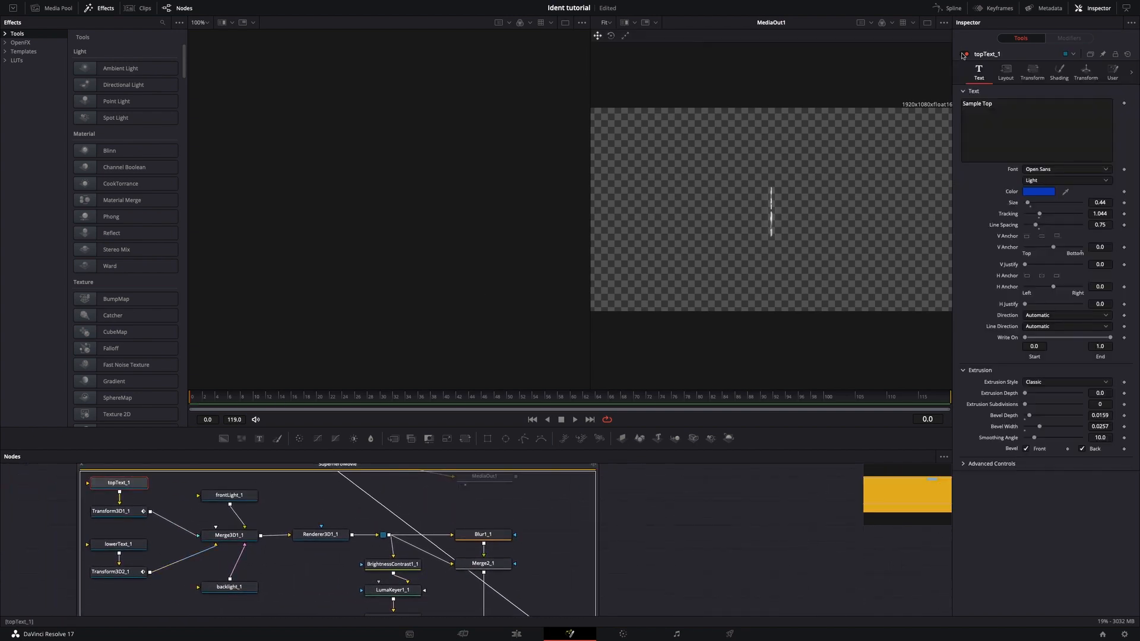
click(1013, 108)
key(ctrl+a)
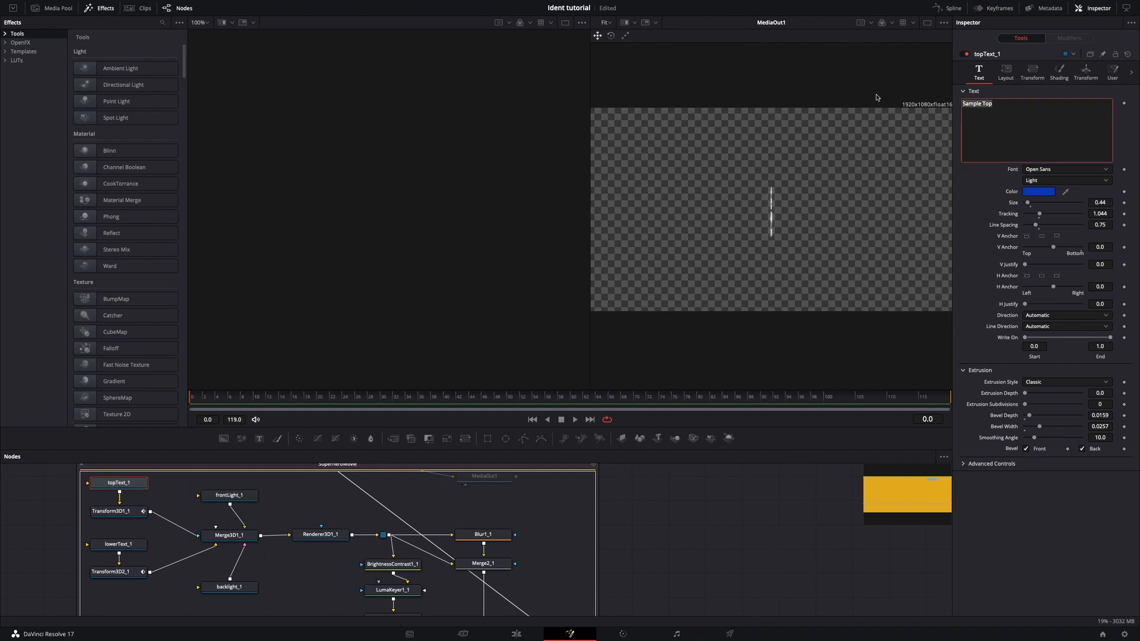
text(Ed)
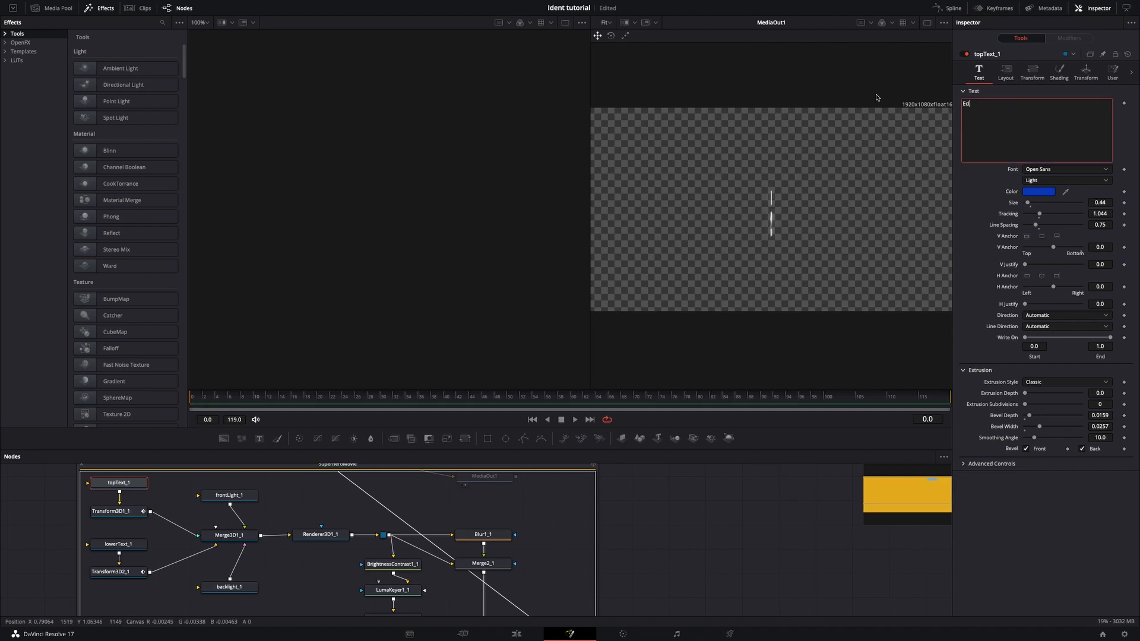
text(ited)
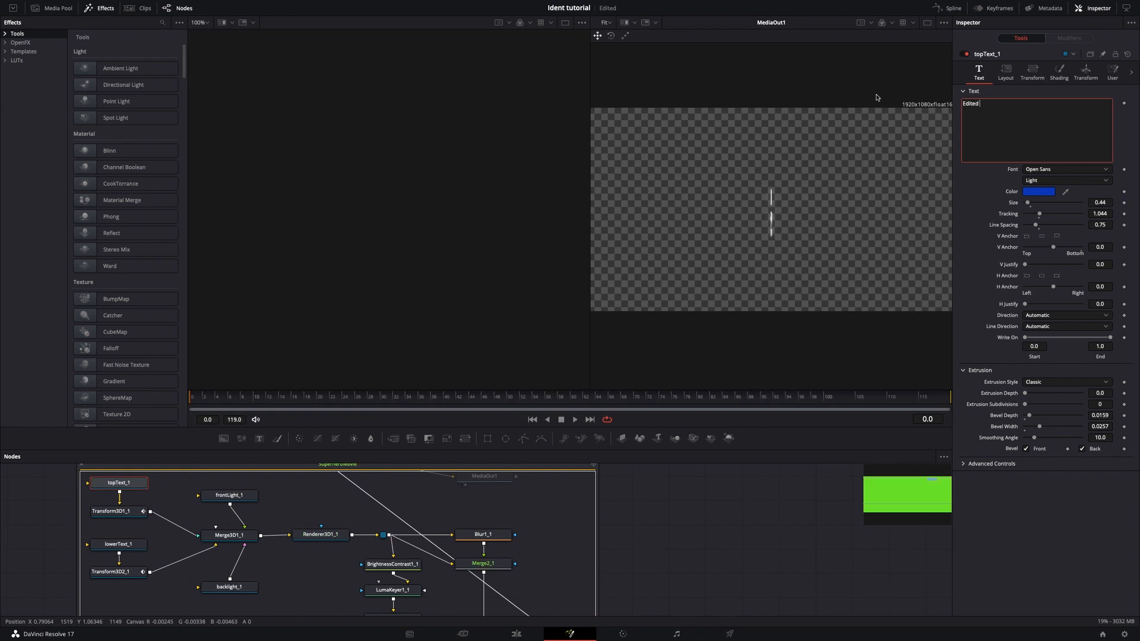
text( by:)
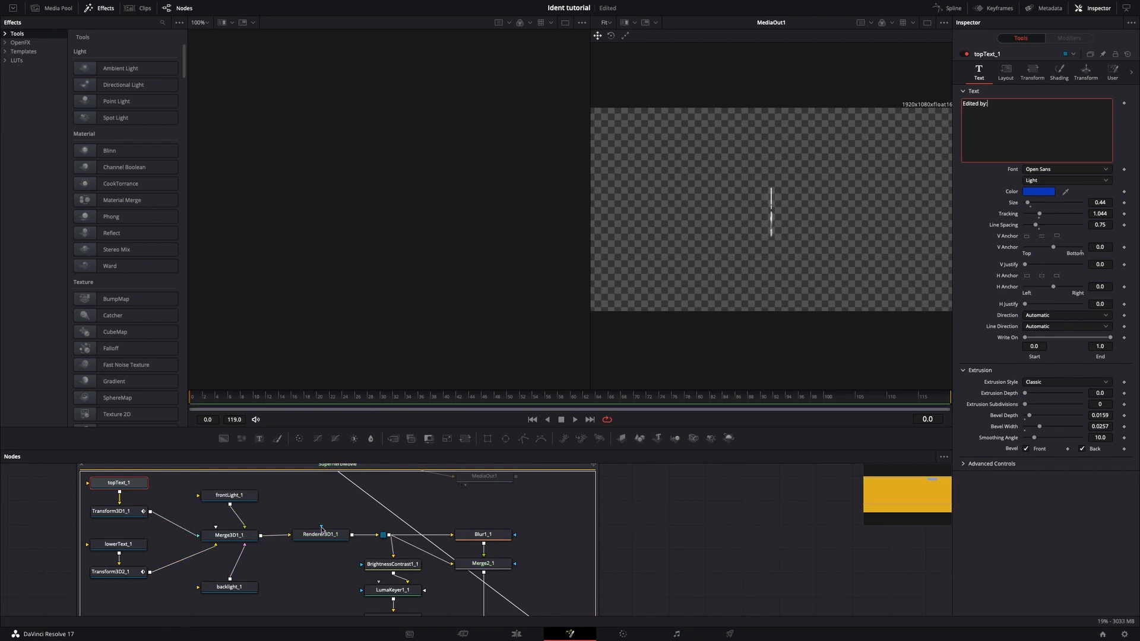
Replace the text of the lowerText_1 node with the editor's name.
scroll(472, 530, up, 1)
scroll(472, 530, down, 4)
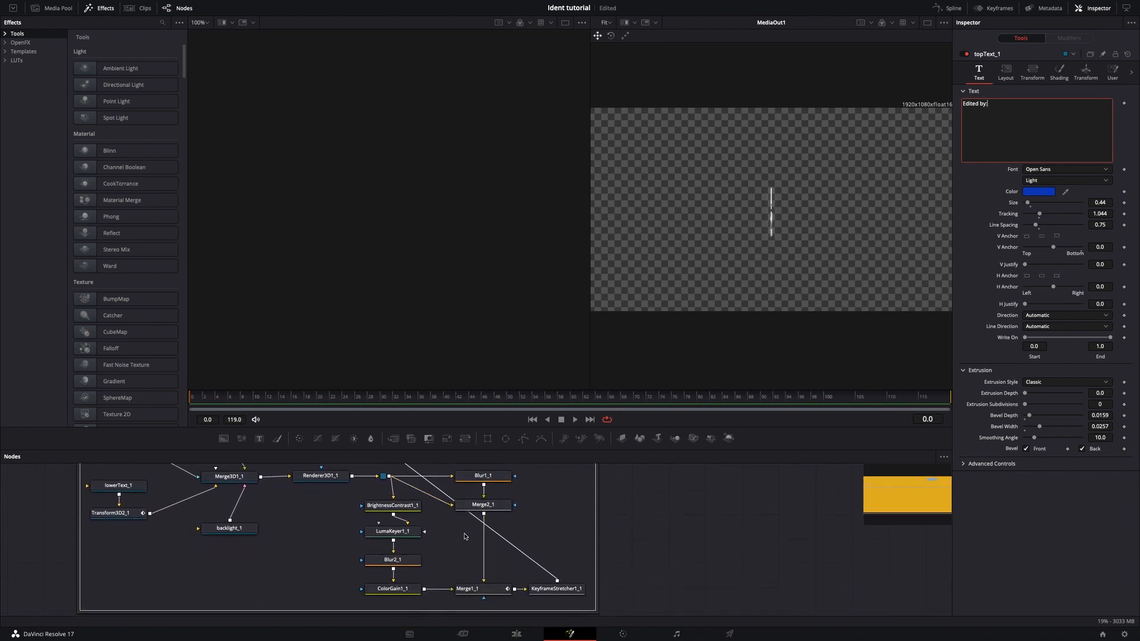
scroll(466, 539, up, 3)
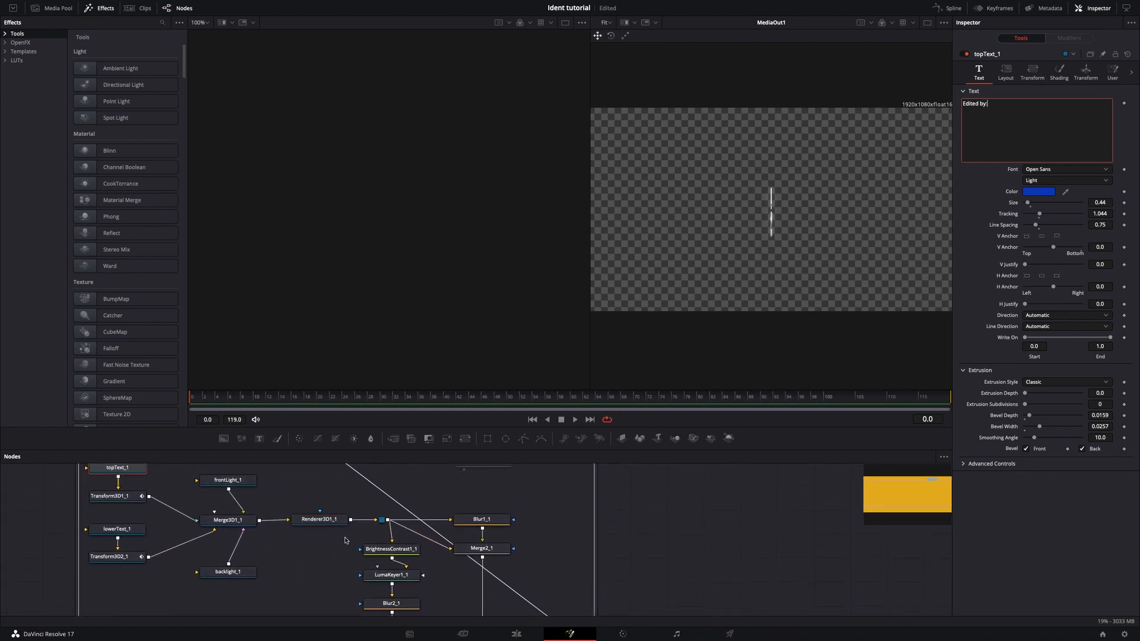
click(126, 531)
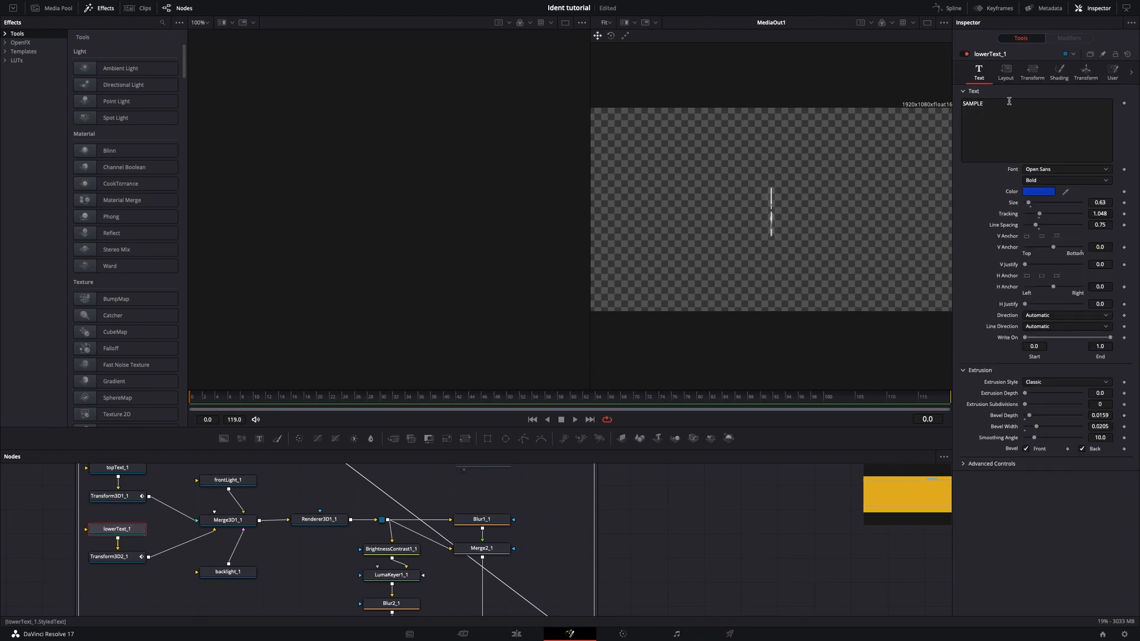
click(1018, 103)
key(ctrl+a)
key(BackSpace)
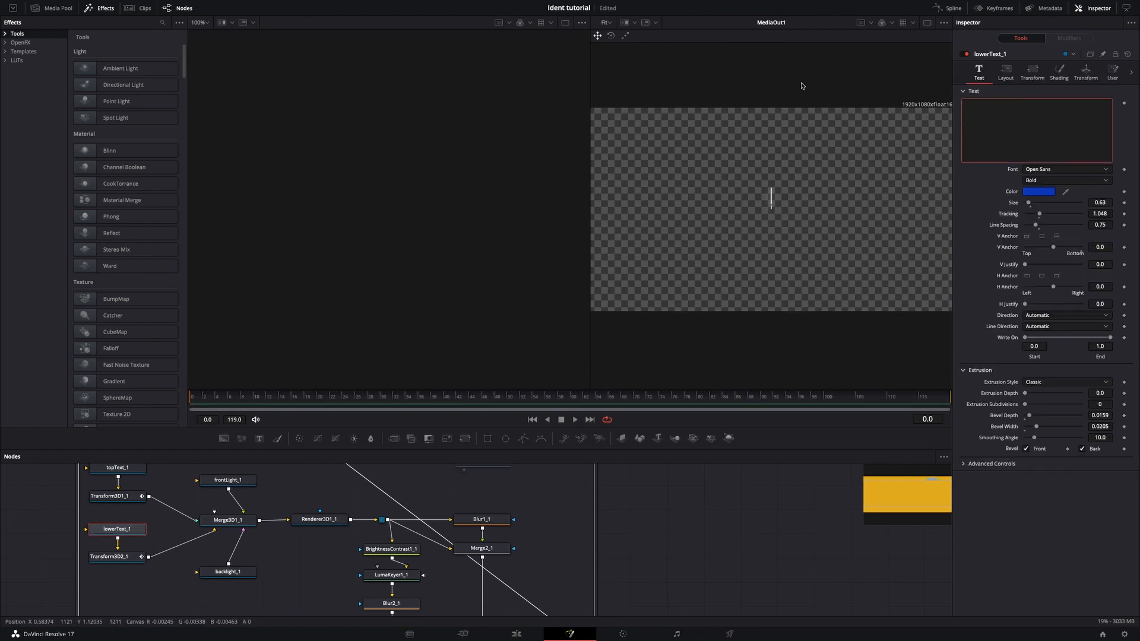
text(Klejii)
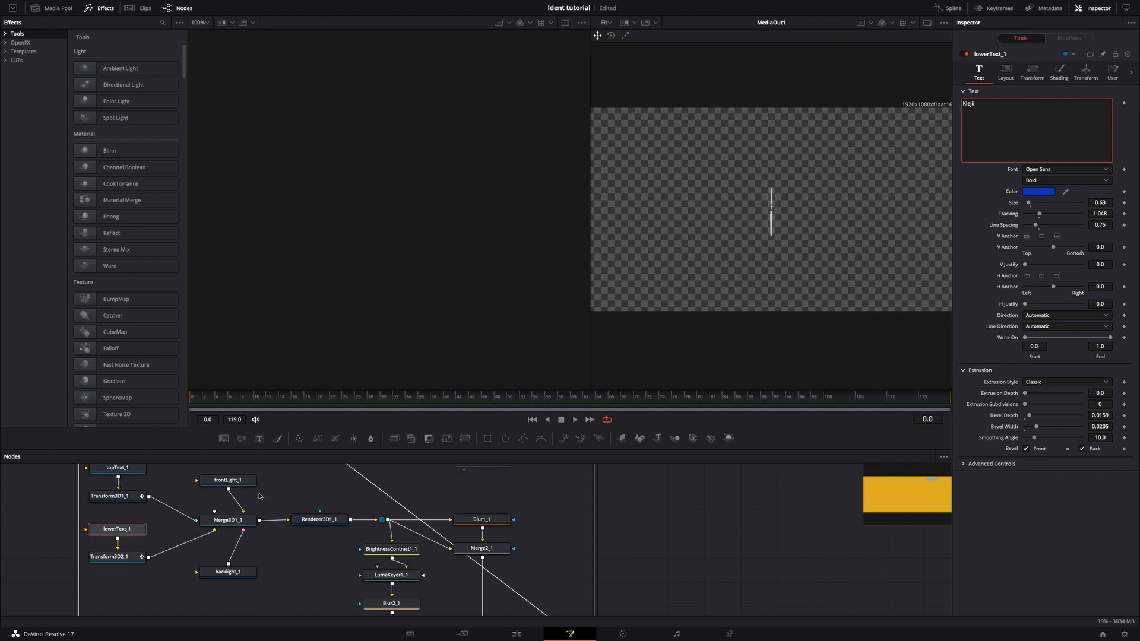
Change the colour of the topText_1 text to yellow using the colour wheel.
scroll(74, 490, up, 1)
click(110, 496)
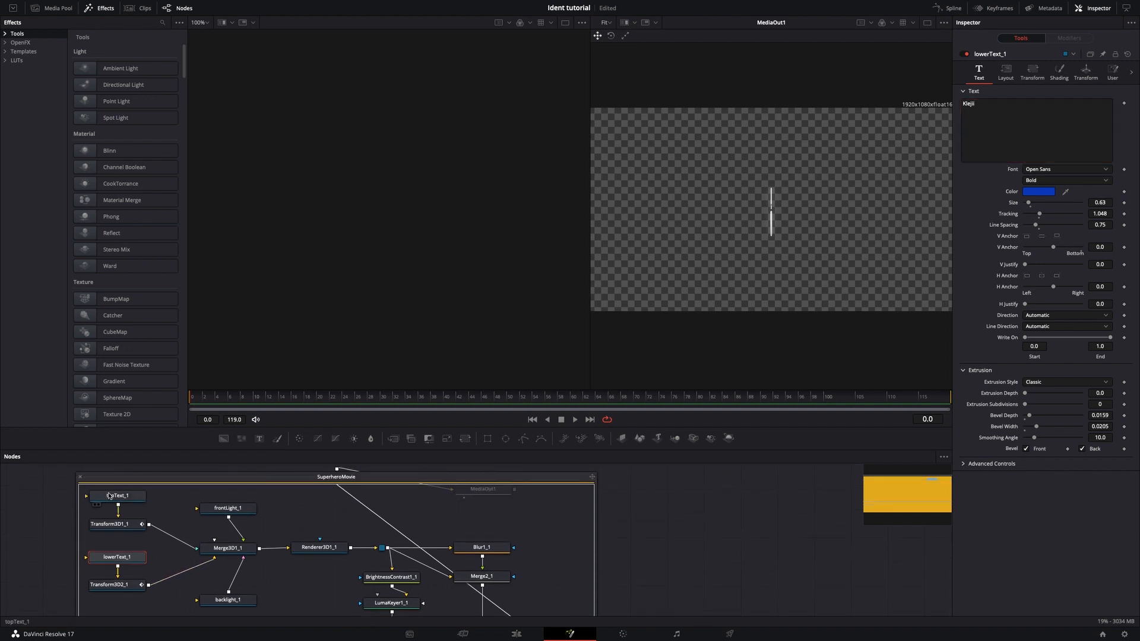
click(1045, 193)
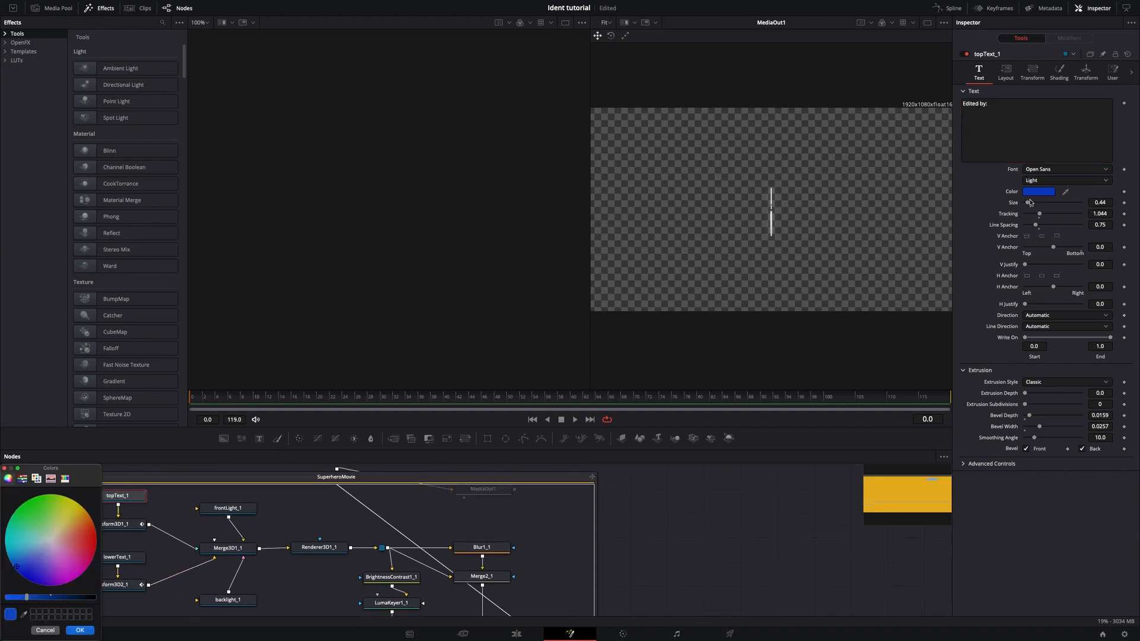
drag(23, 560, 77, 502)
click(80, 630)
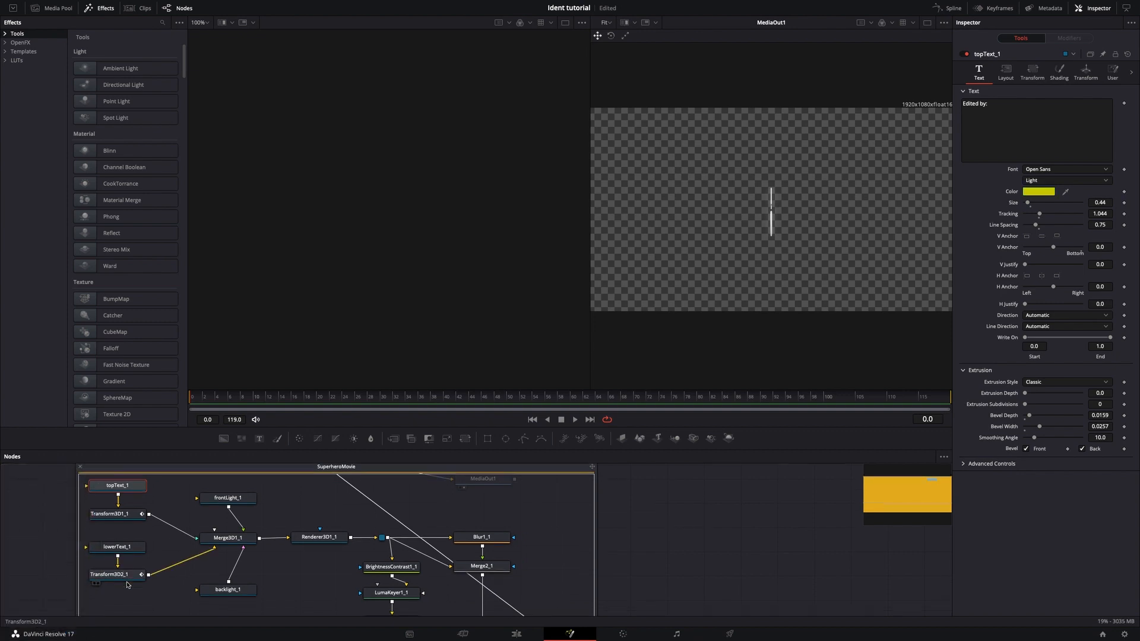
Change the colour of the lowerText_1 text to orange-red using the colour wheel.
click(122, 548)
click(1050, 193)
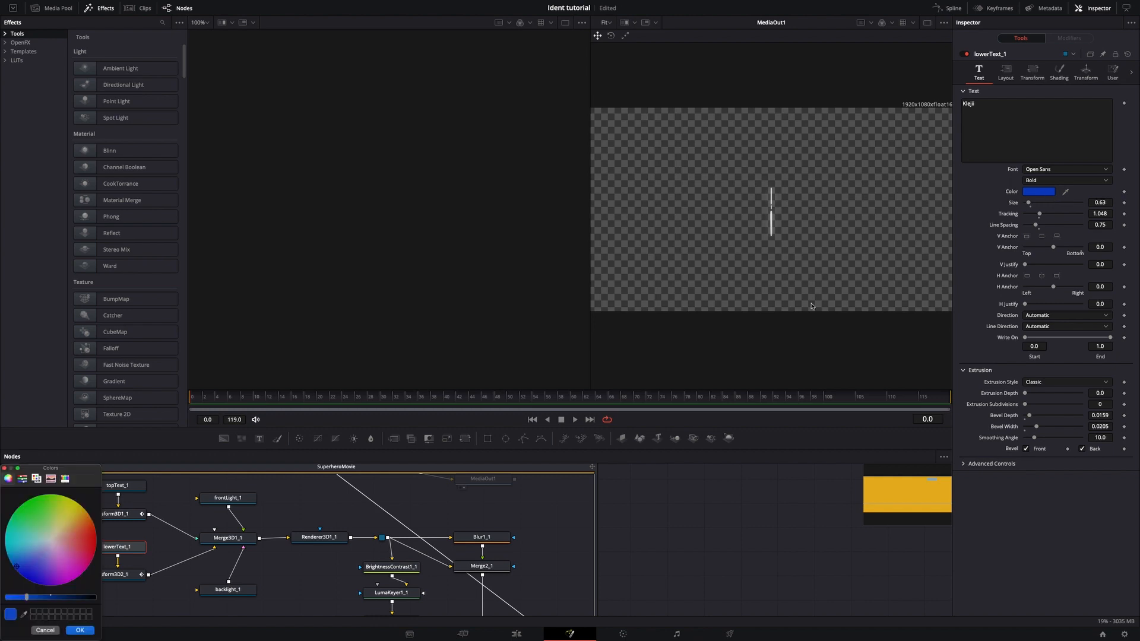
drag(27, 576, 98, 533)
click(80, 631)
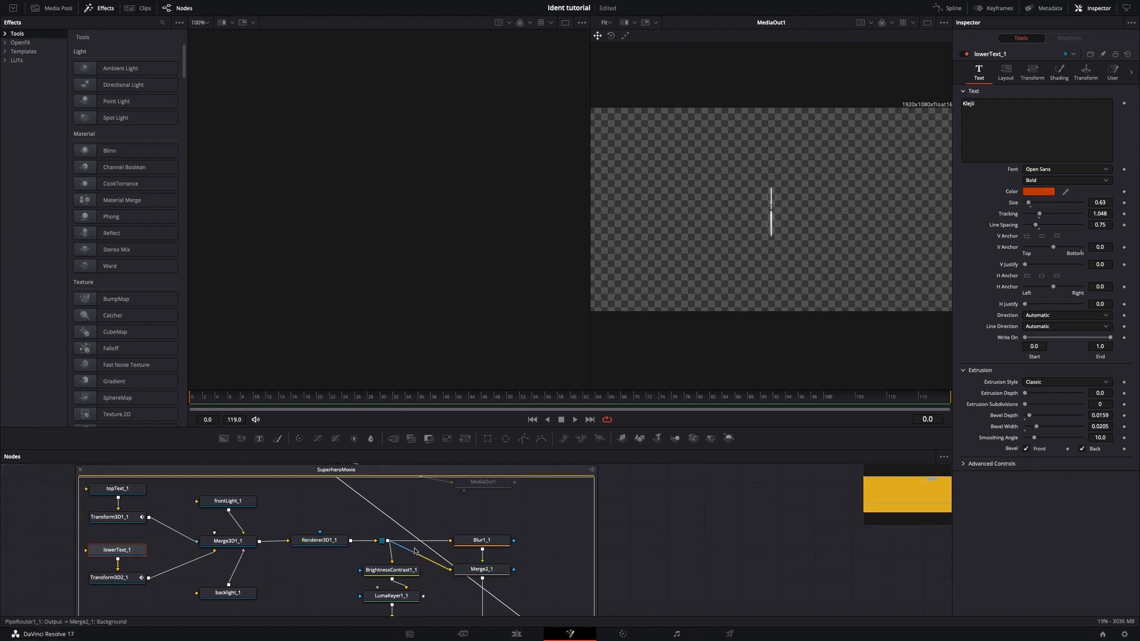
Collapse the SuperheroMovie group and move its node farther away from MediaOut1.
scroll(579, 586, down, 5)
scroll(579, 586, up, 10)
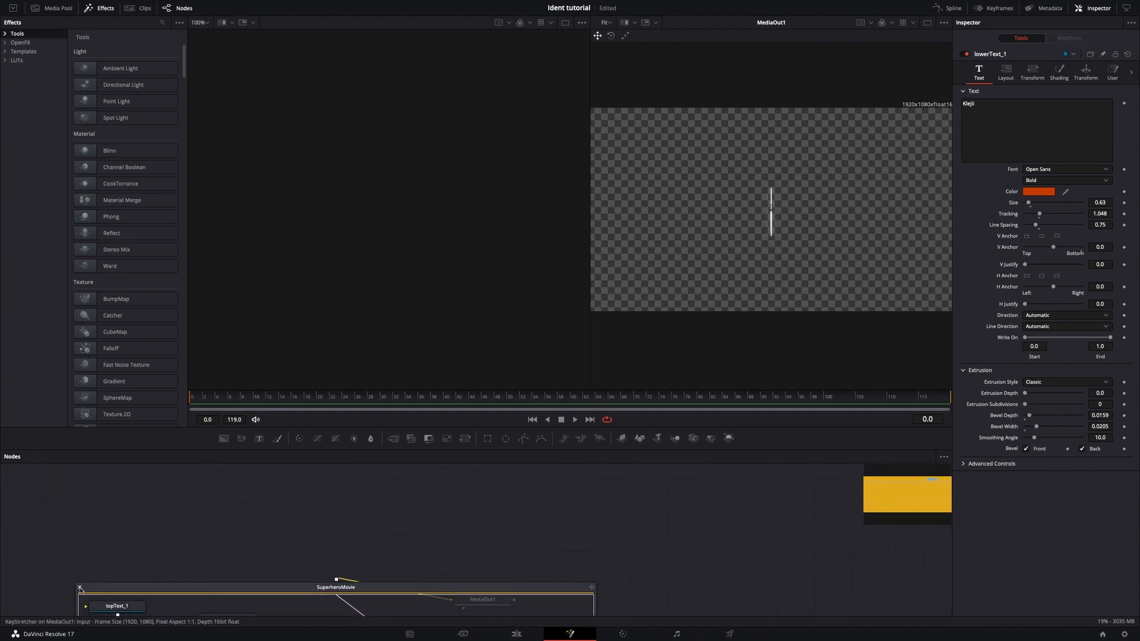
click(79, 592)
drag(358, 593, 238, 579)
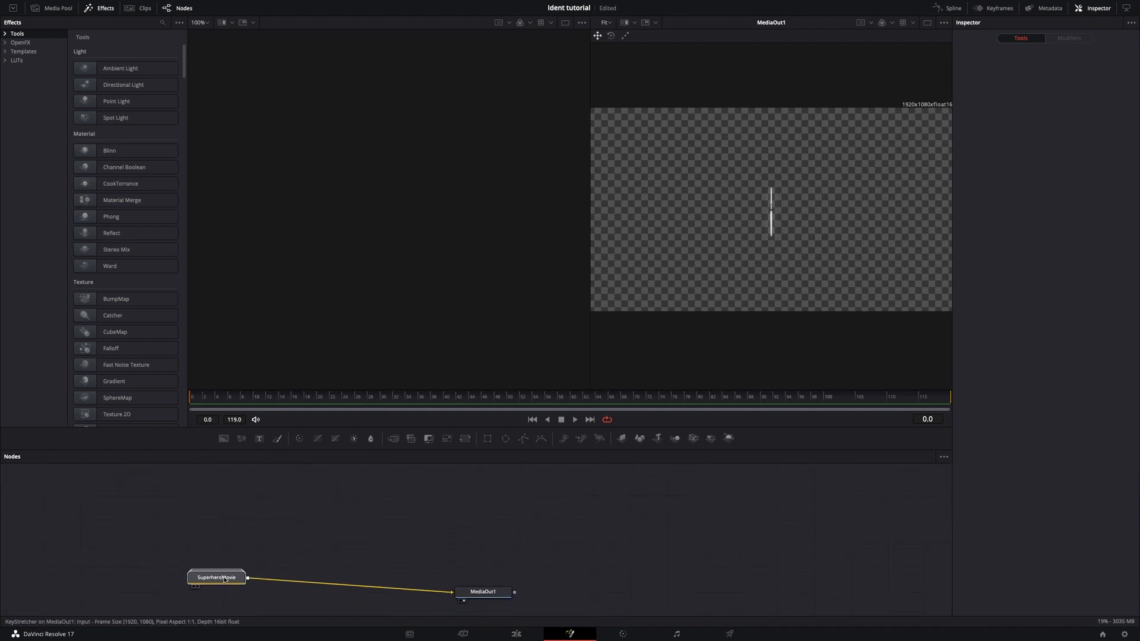
Add a Soft Glow node between SuperheroMovie and MediaOut1 and preview the glowing text at frame 37.
key(shift+space)
text(Glow)
key(BackSpace)
key(BackSpace)
key(BackSpace)
key(BackSpace)
text(sof)
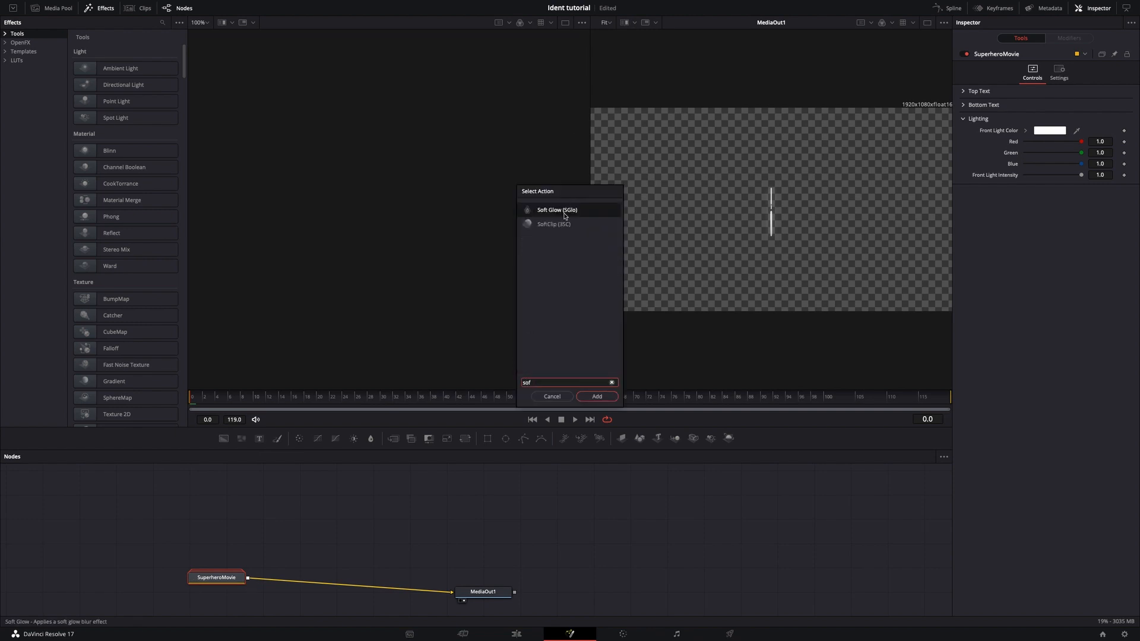
click(565, 214)
click(591, 399)
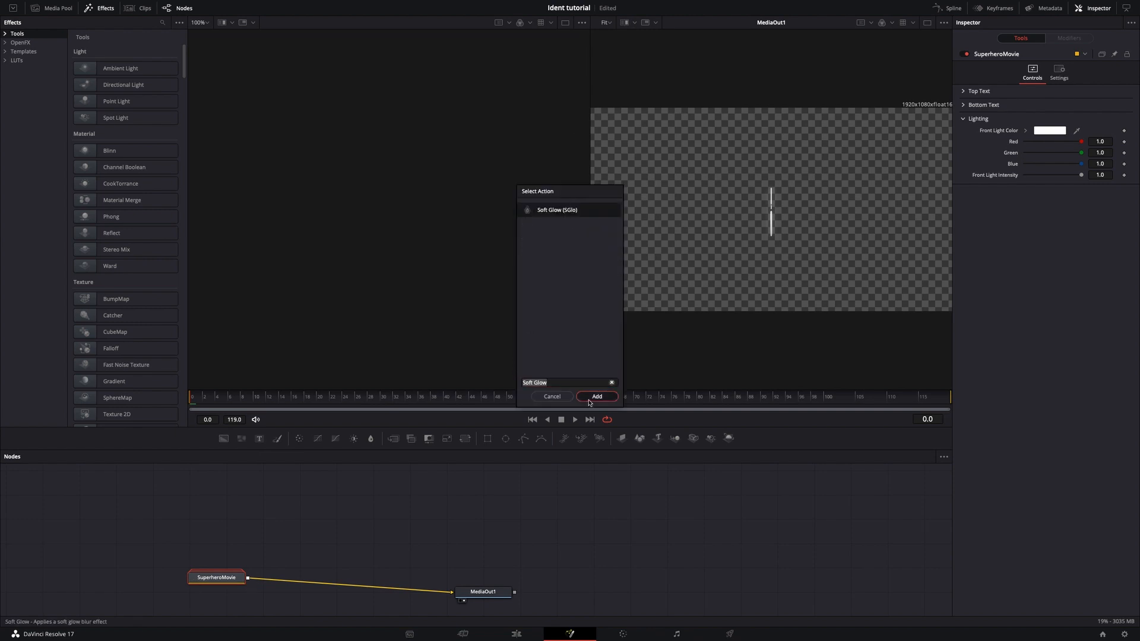
drag(397, 405, 427, 404)
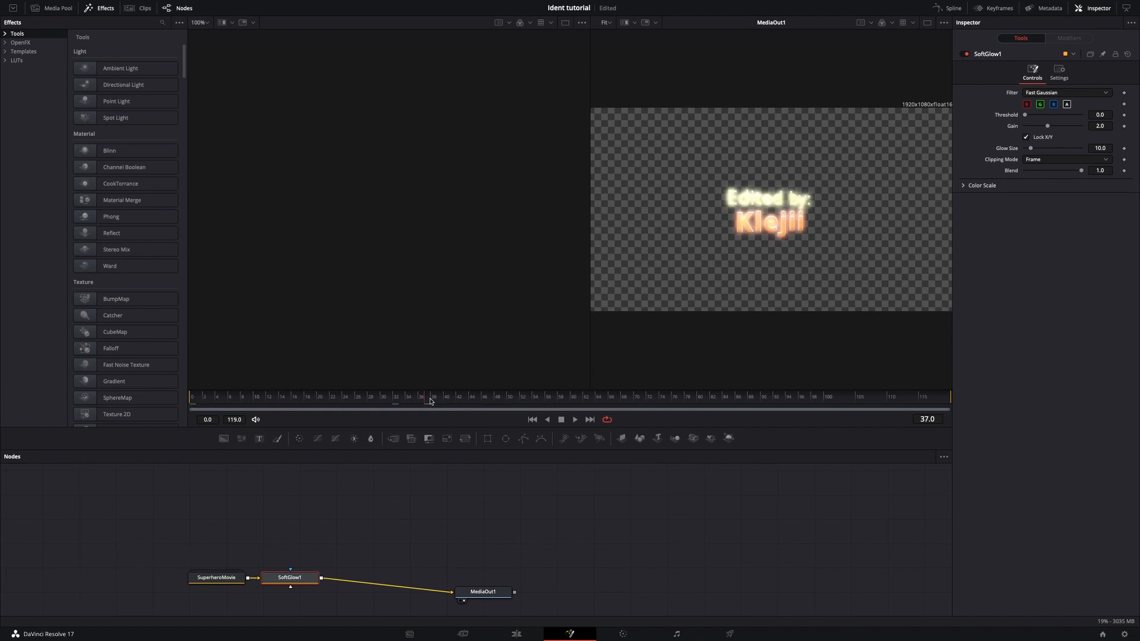
Lower the Soft Glow gain to about 1.5 and preview the glowing title in the Edit page timeline.
drag(1046, 126, 1040, 129)
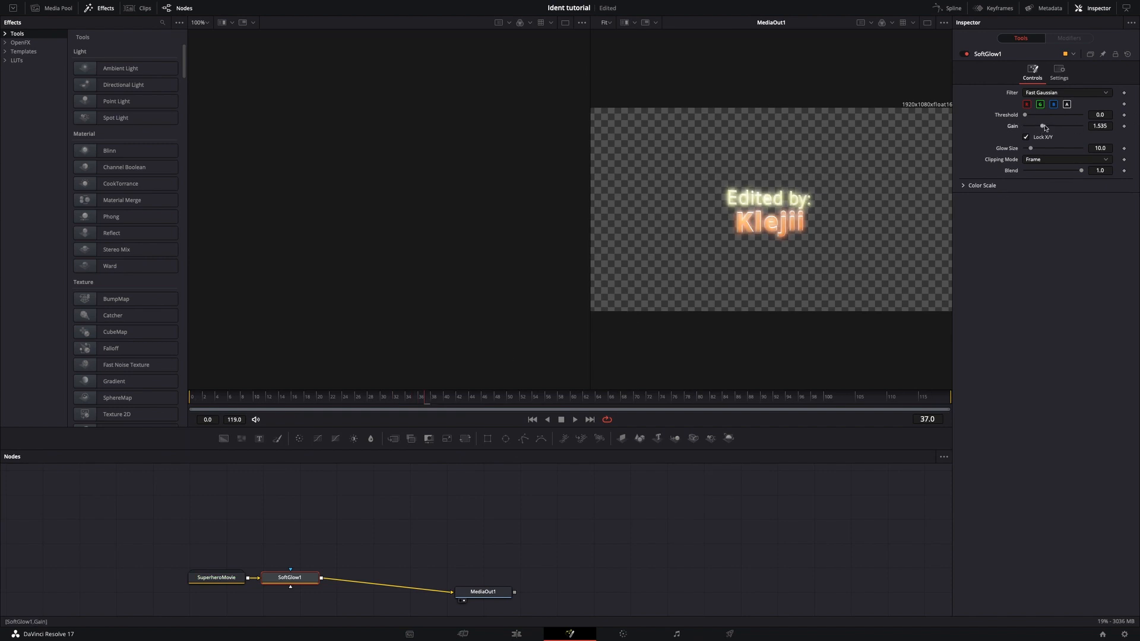
click(539, 638)
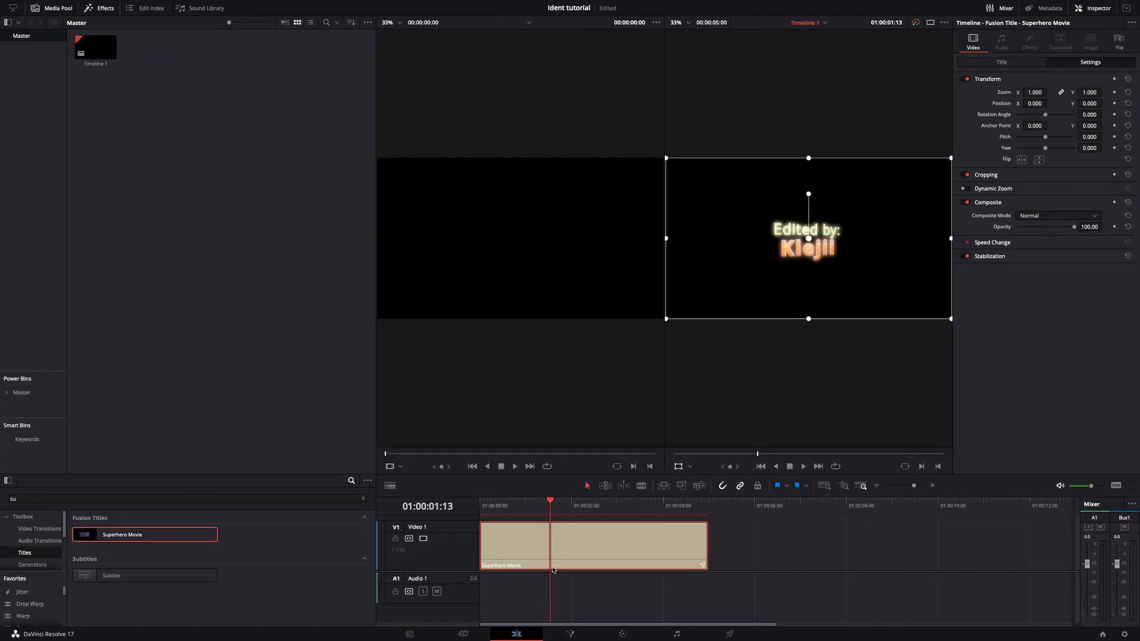
drag(481, 504, 644, 509)
Animate the title's Position X with keyframes from -1136 at the clip's start to 0 at 01:00:00:23, and play it.
key(Home)
mouse_move(485, 536)
mouse_down()
mouse_move(509, 536)
mouse_move(480, 535)
mouse_up()
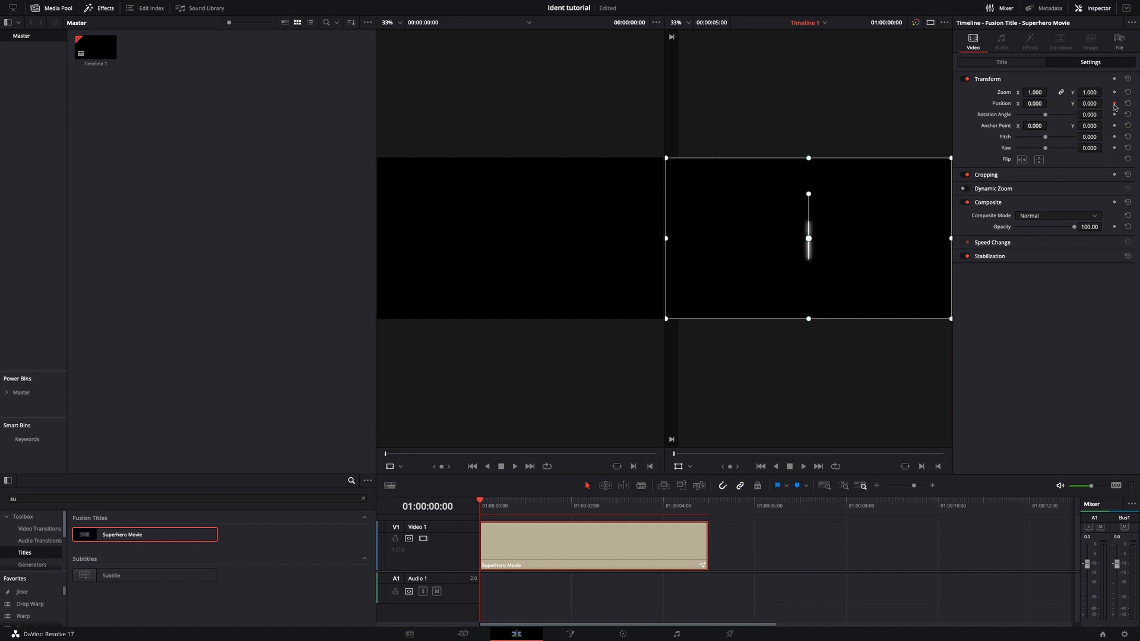
mouse_move(1035, 103)
mouse_down()
mouse_move(956, 104)
mouse_move(1036, 105)
mouse_up()
key(space)
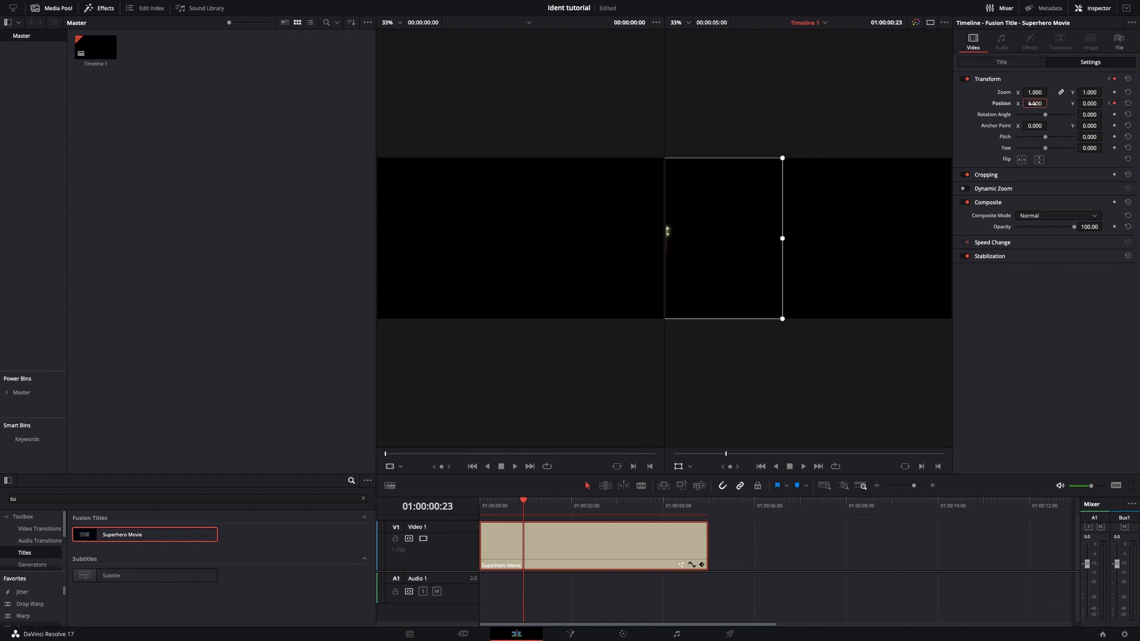
drag(514, 503, 484, 508)
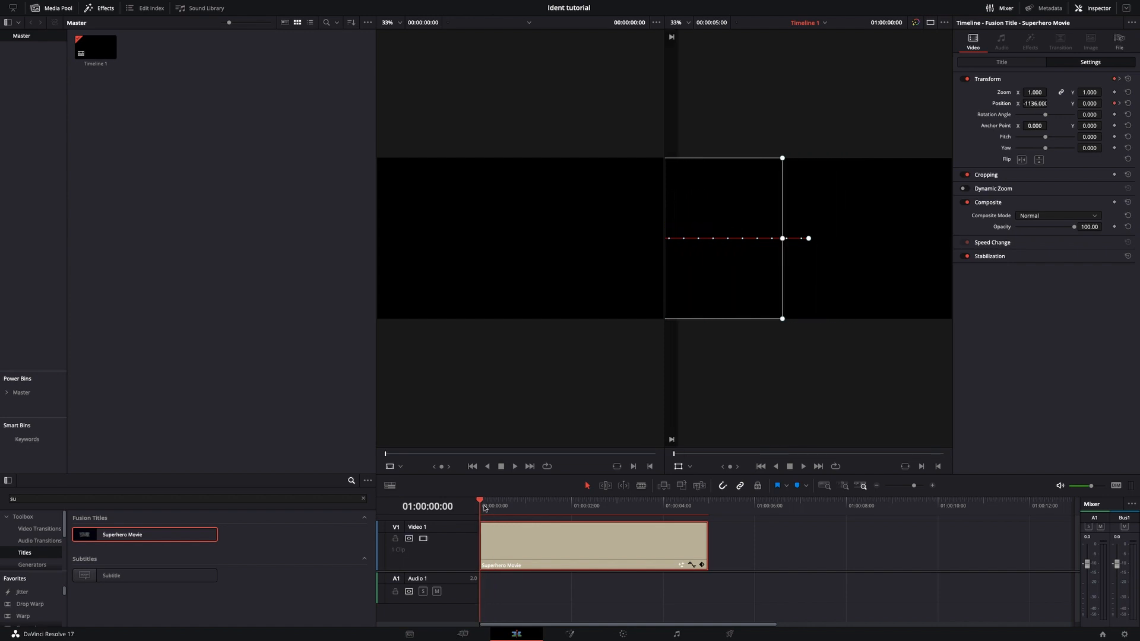
key(space)
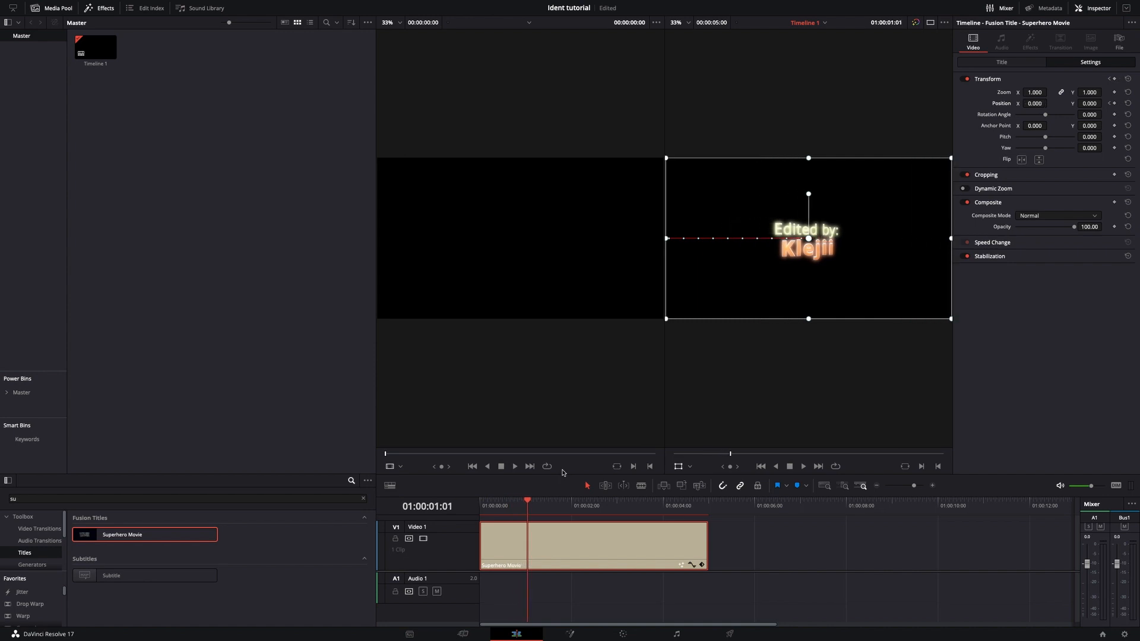
Delete the title's Position keyframe at 01:00:00:23.
key(Left)
key(Left)
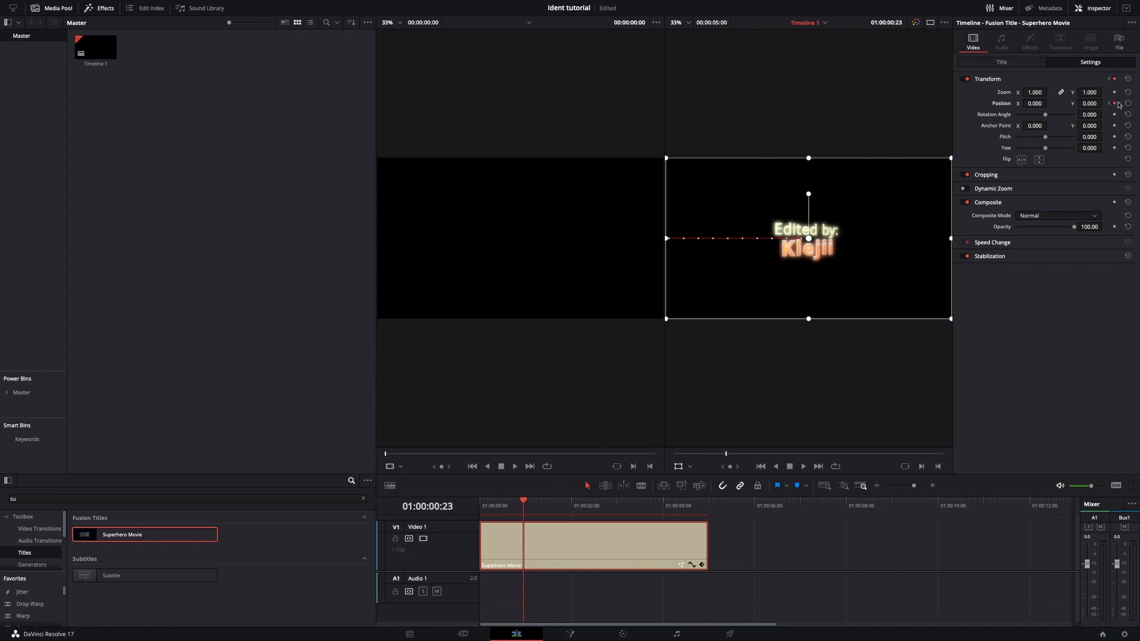
click(1115, 104)
Keyframe the title's Position X at 0 at 01:00:00:09 and preview the faster slide-in, returning to the timeline's start.
key(Left)
key(Left)
key(Left)
key(Left)
key(Left)
key(Left)
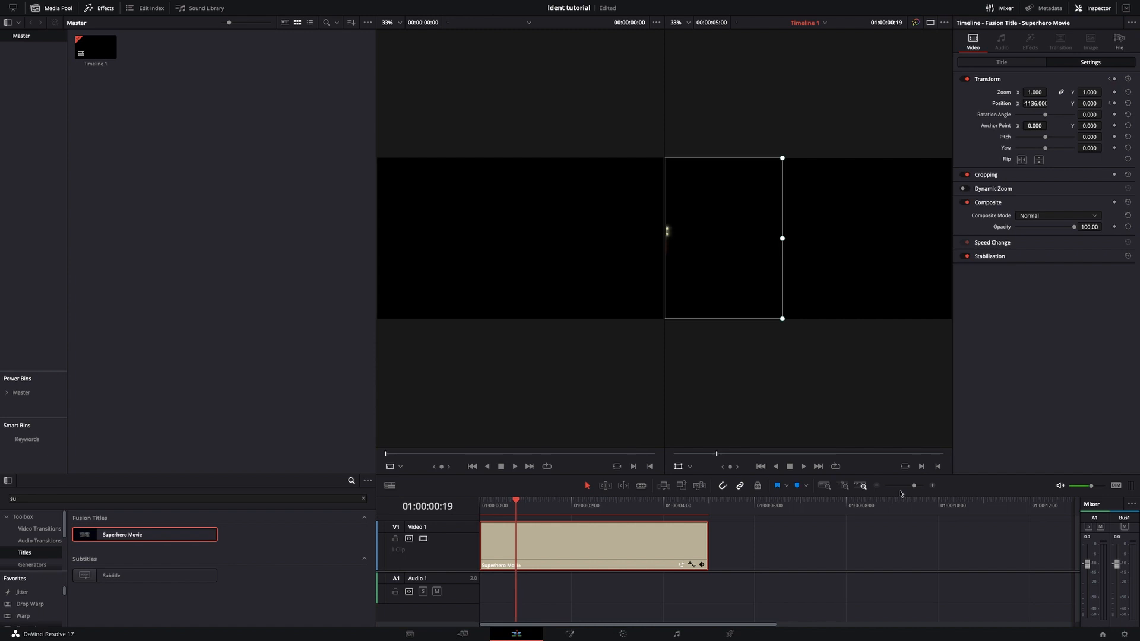
key(Left)
key(Left)
key(Left)
key(Left)
key(Left)
key(Left)
key(Left)
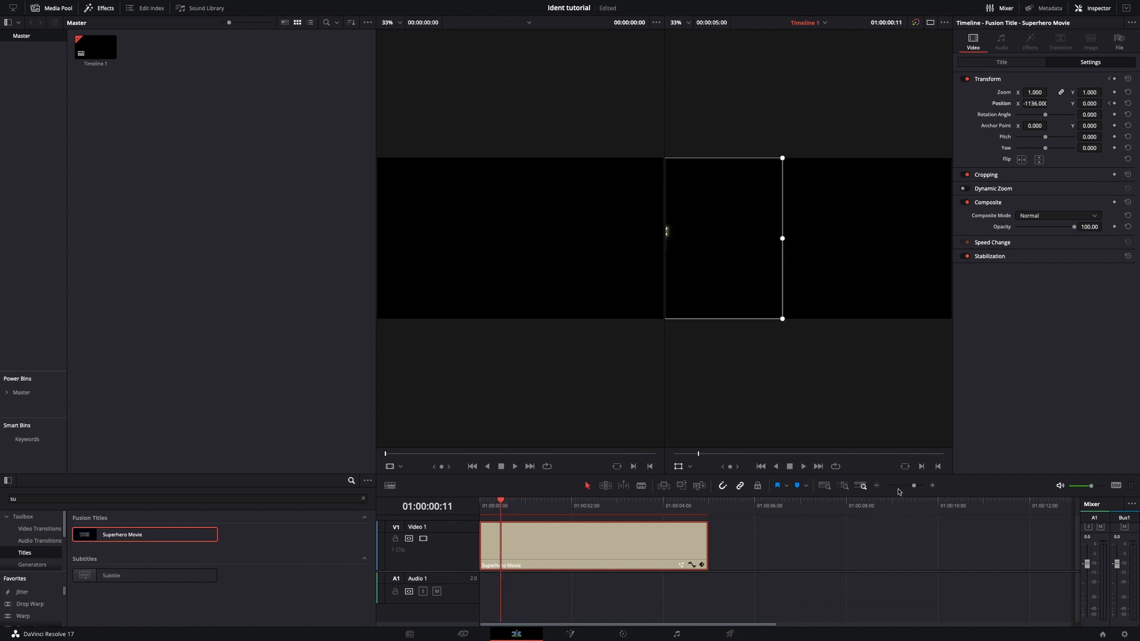
key(Left)
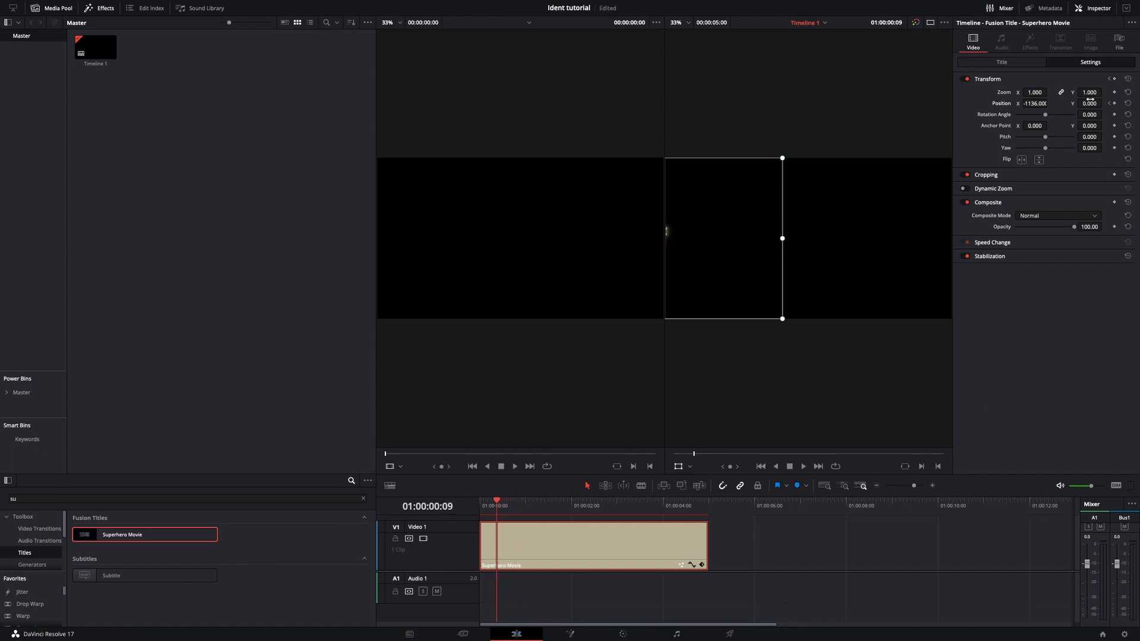
click(1042, 107)
text(0)
key(Return)
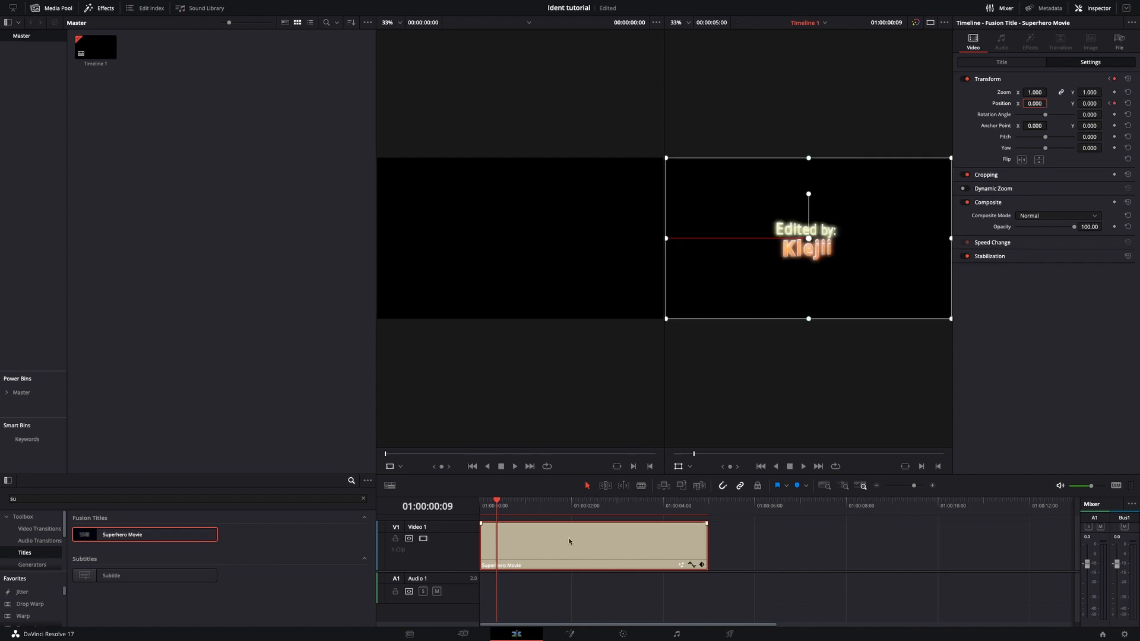
mouse_move(507, 508)
mouse_down()
mouse_move(478, 506)
mouse_move(590, 505)
mouse_move(518, 505)
mouse_up()
key(Home)
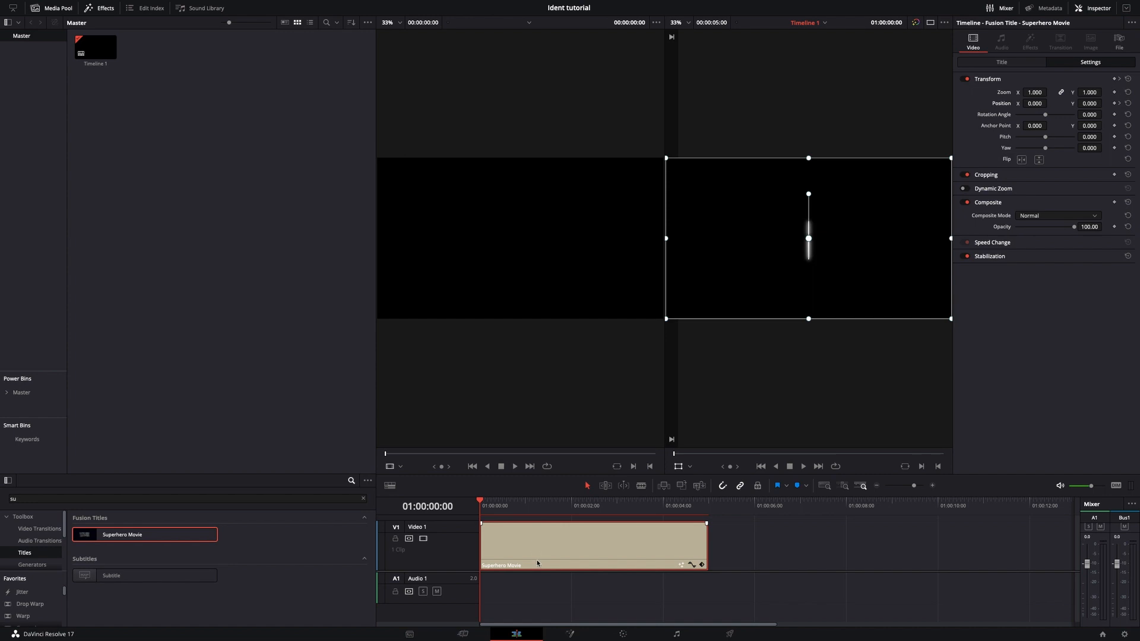
Move the Superhero Movie title up to a second video track and add a Fusion Composition clip to the timeline.
drag(537, 562, 538, 520)
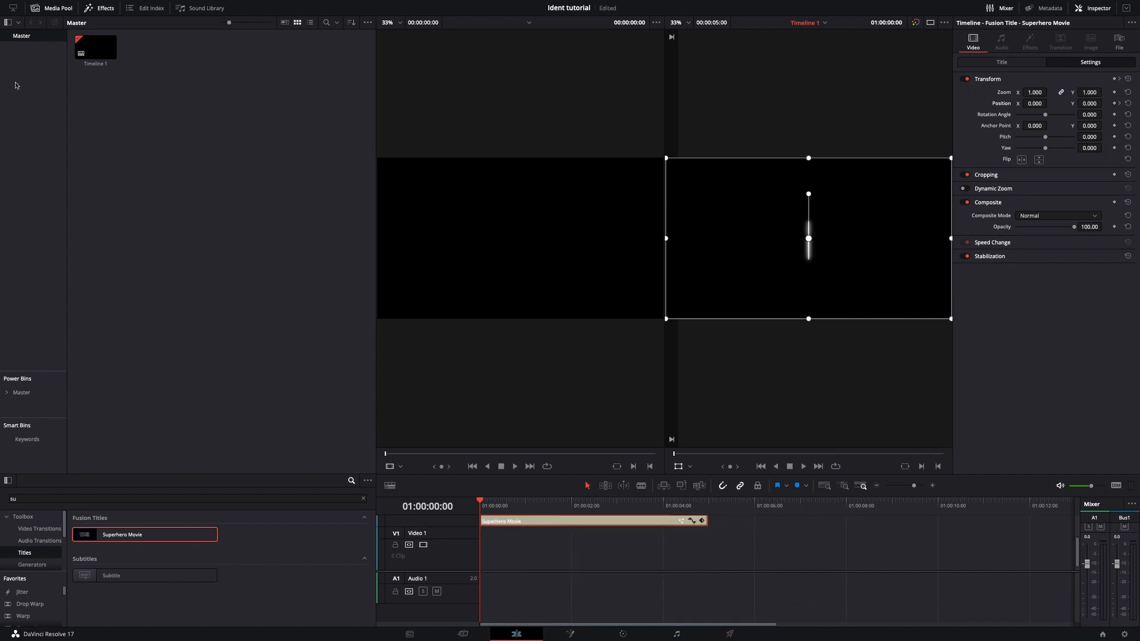
click(52, 9)
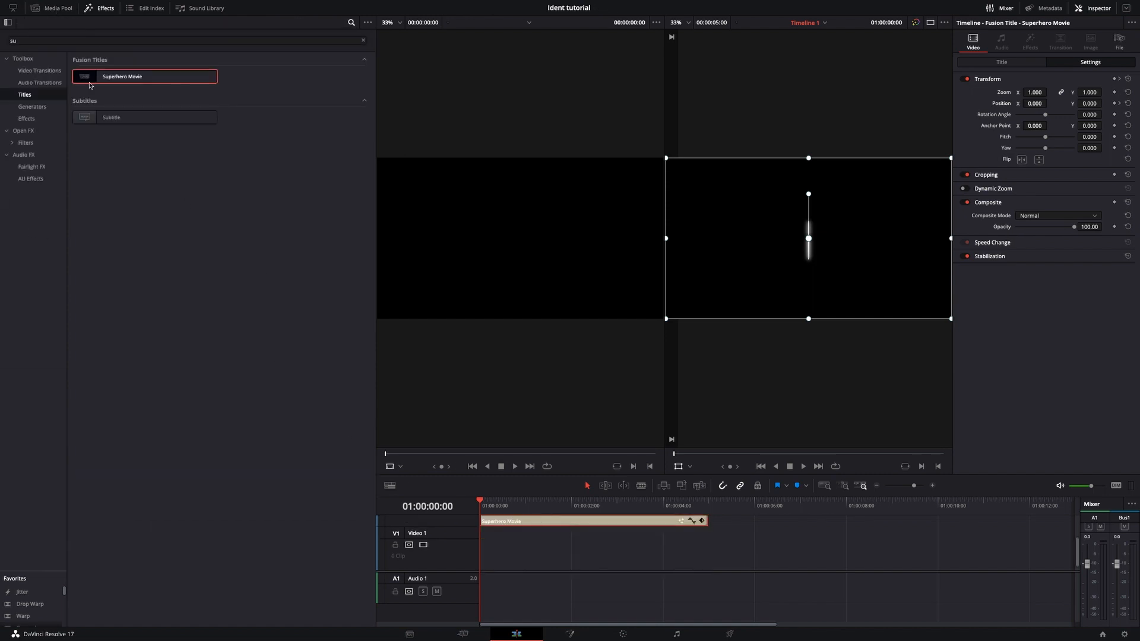
click(27, 120)
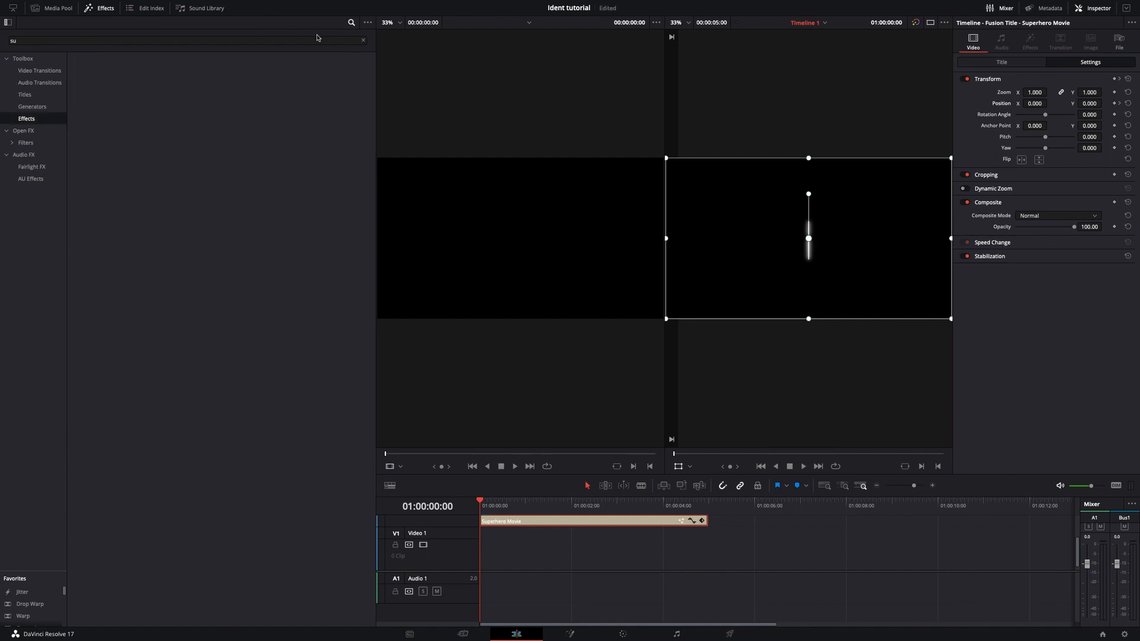
click(363, 42)
drag(279, 77, 796, 528)
Open the composition in the Fusion page and add a Text node connected to MediaOut1.
click(570, 634)
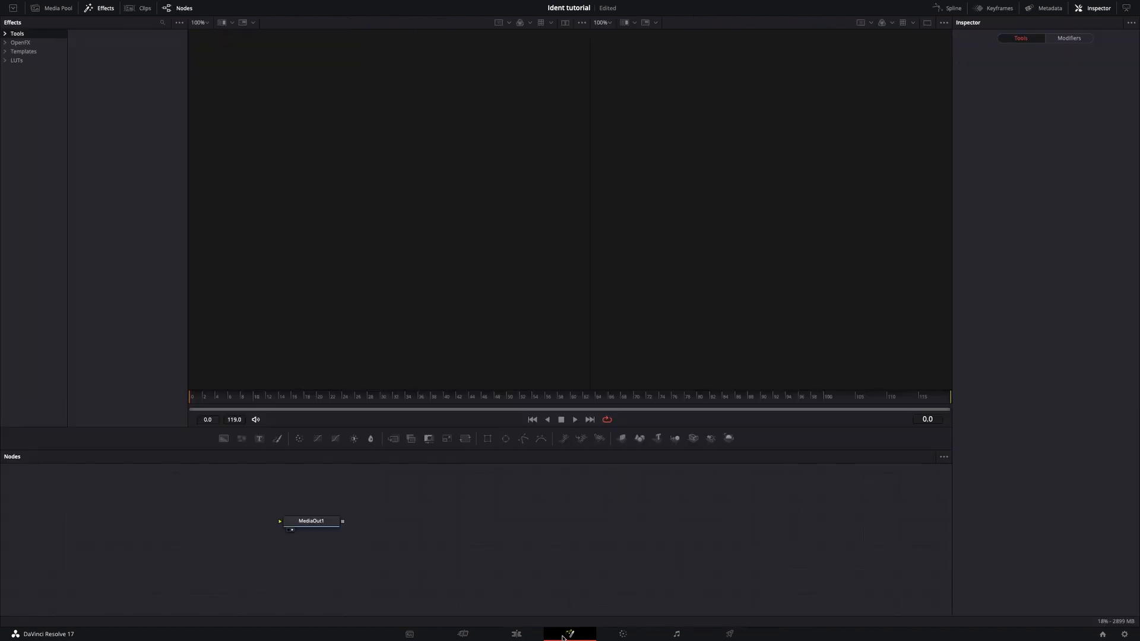
click(260, 438)
drag(280, 521, 229, 518)
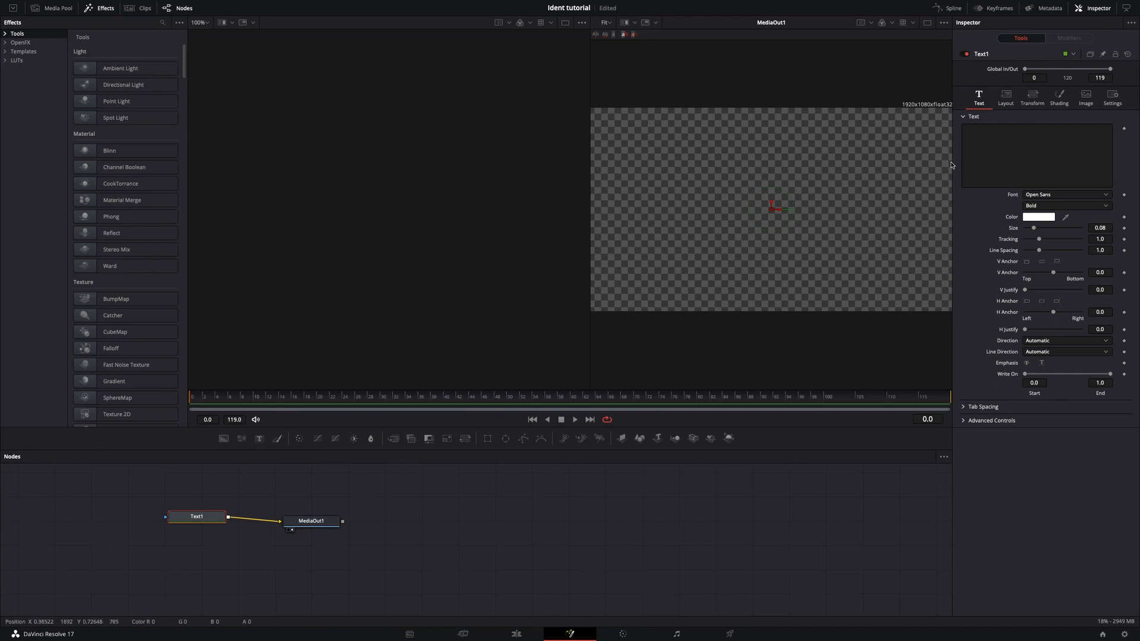
Enter "KlejiiVFX" as the Text1 text and enlarge it to a size of about 0.185.
click(979, 150)
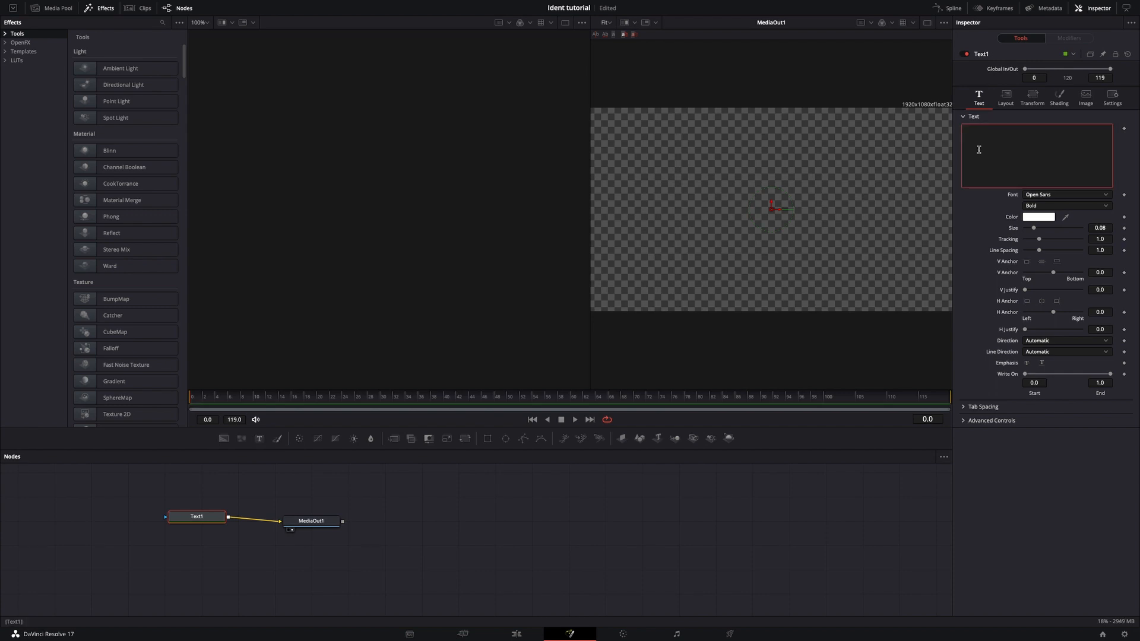
text(KlejiiV)
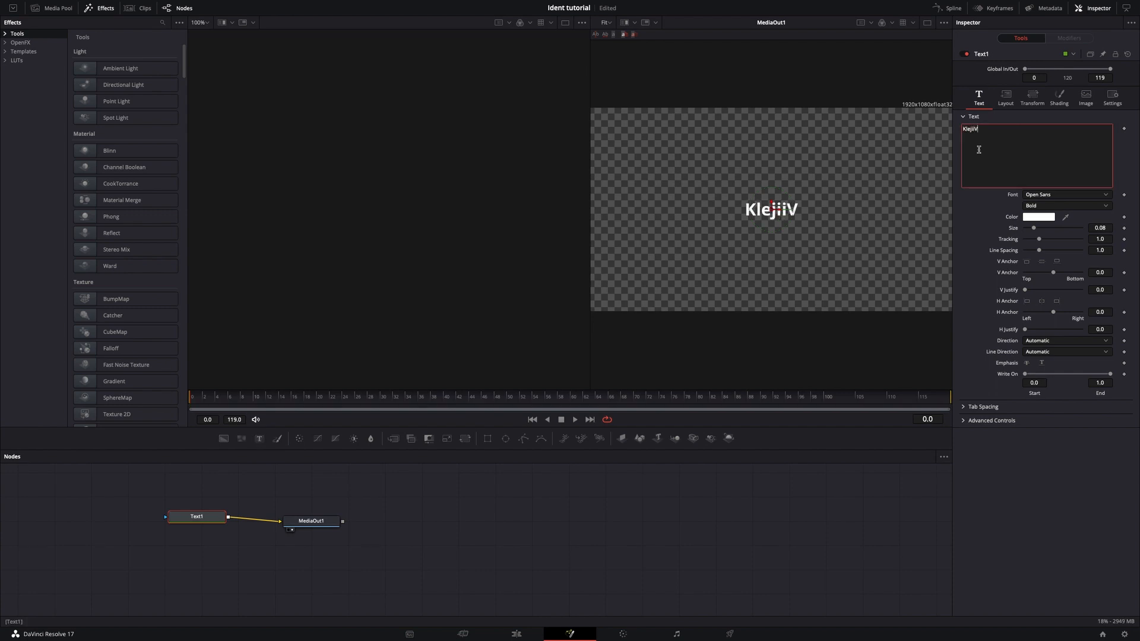
text(FX)
click(1033, 229)
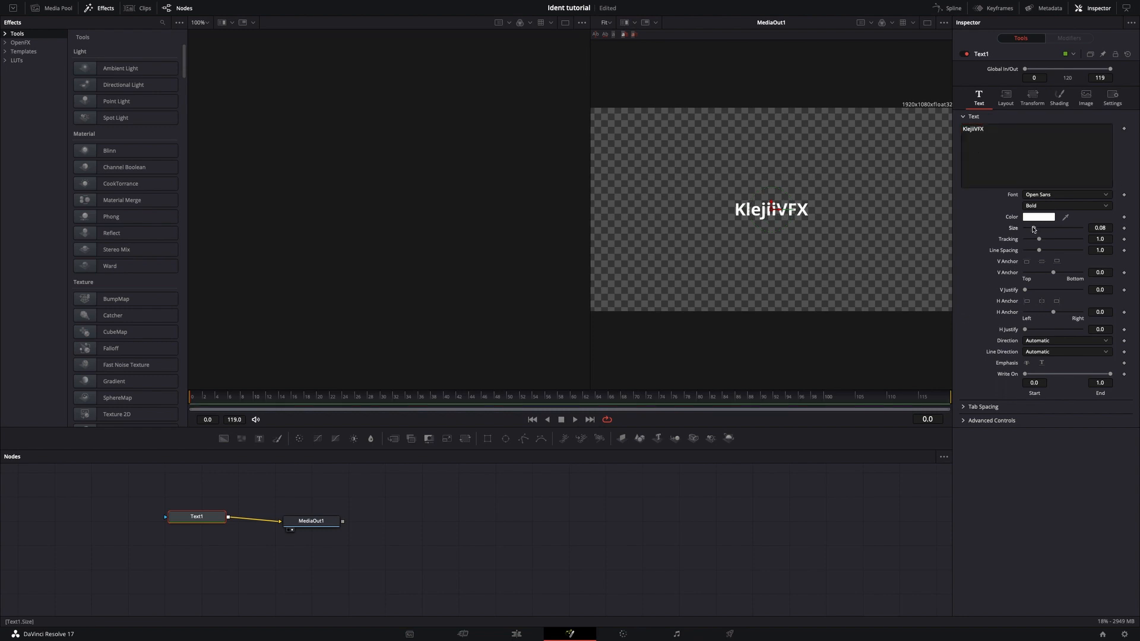
drag(1033, 229, 1046, 226)
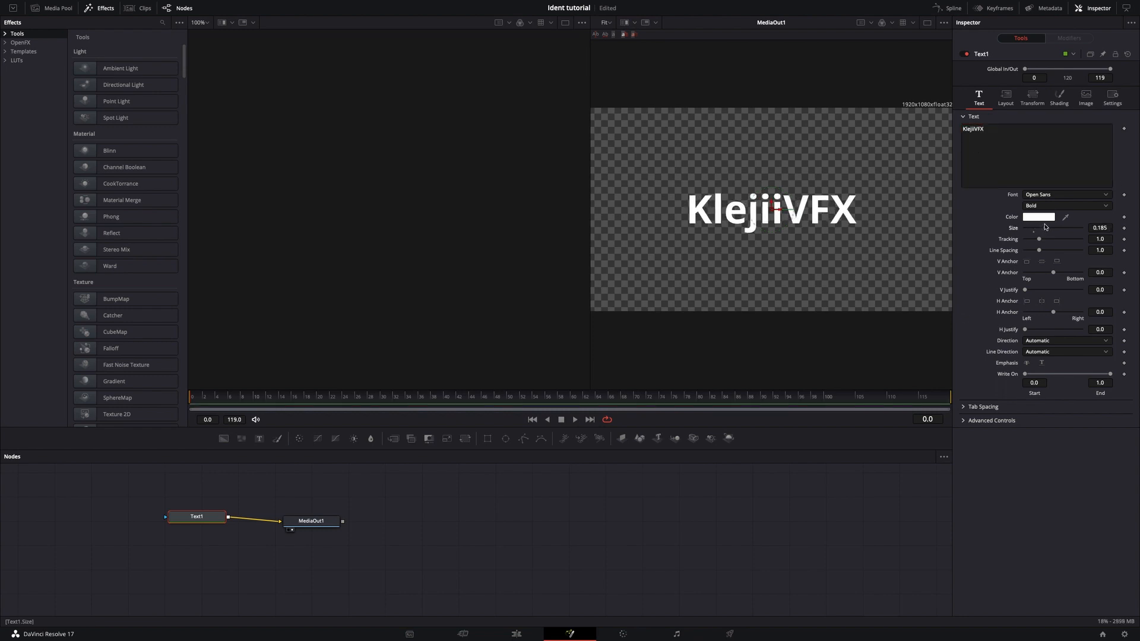
Change the Text1 font to Silom and increase its size to about 0.21.
click(1062, 194)
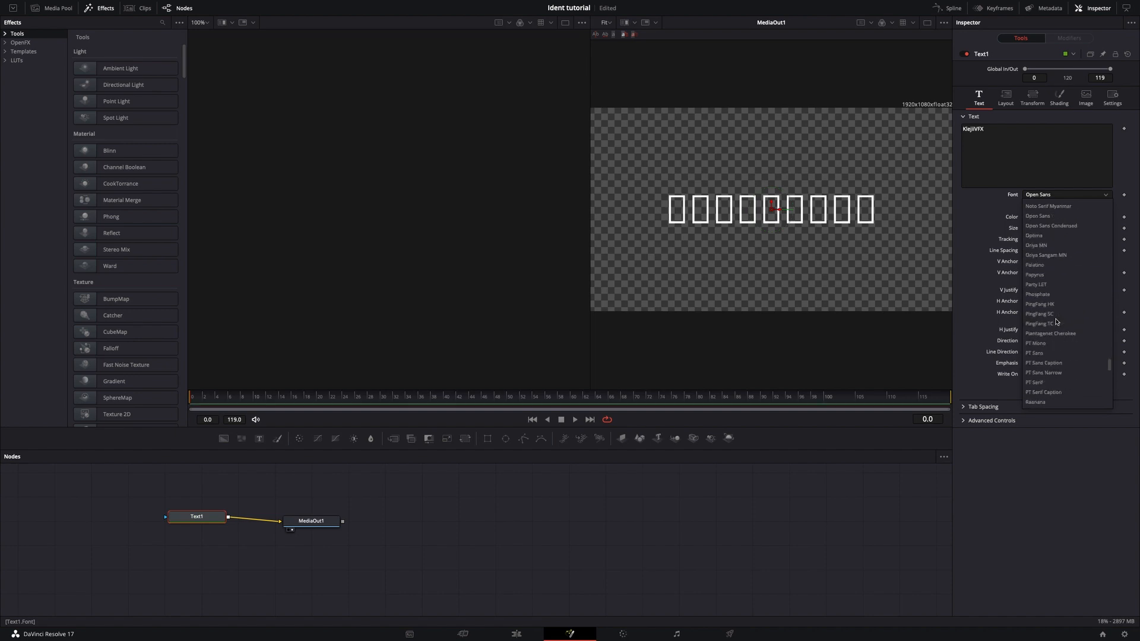
scroll(1056, 321, down, 3)
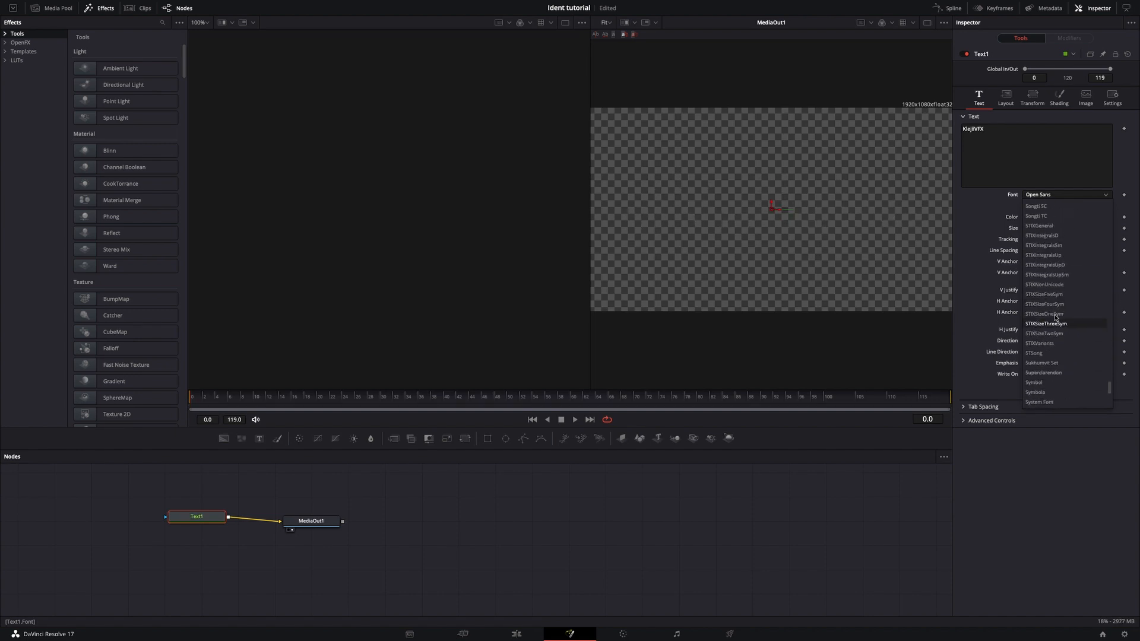
scroll(1055, 320, up, 1)
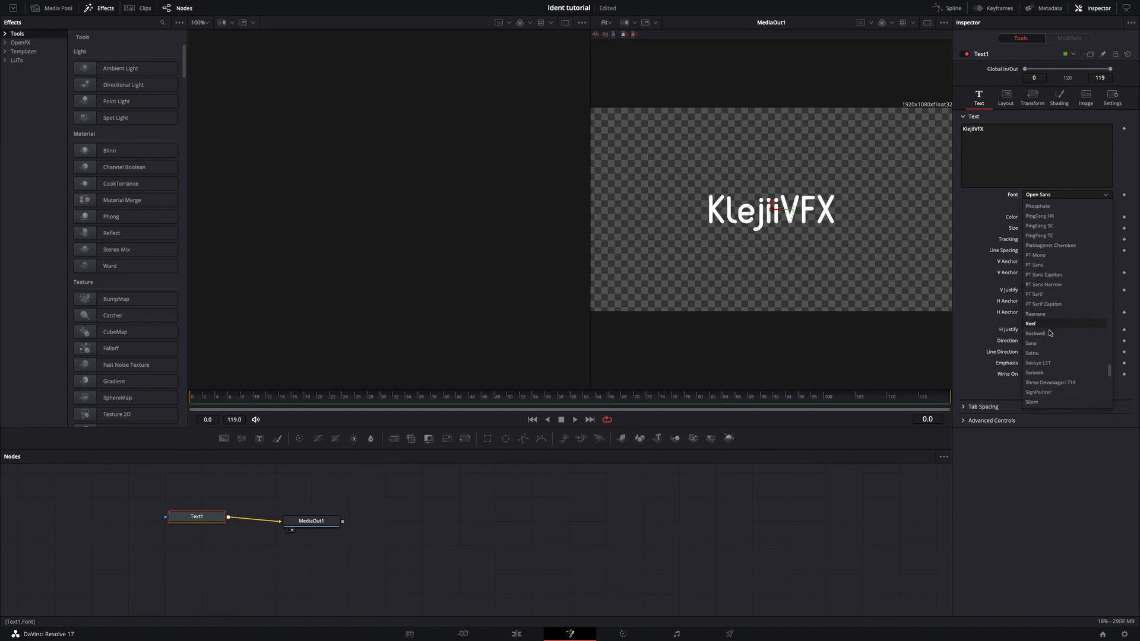
scroll(1054, 324, down, 1)
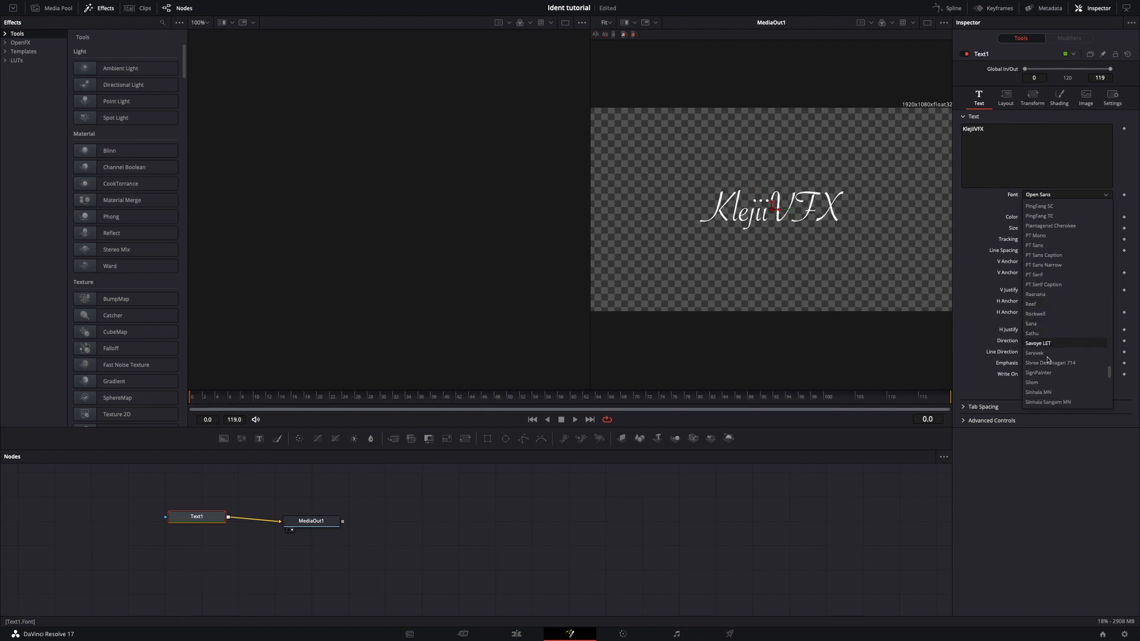
click(1031, 382)
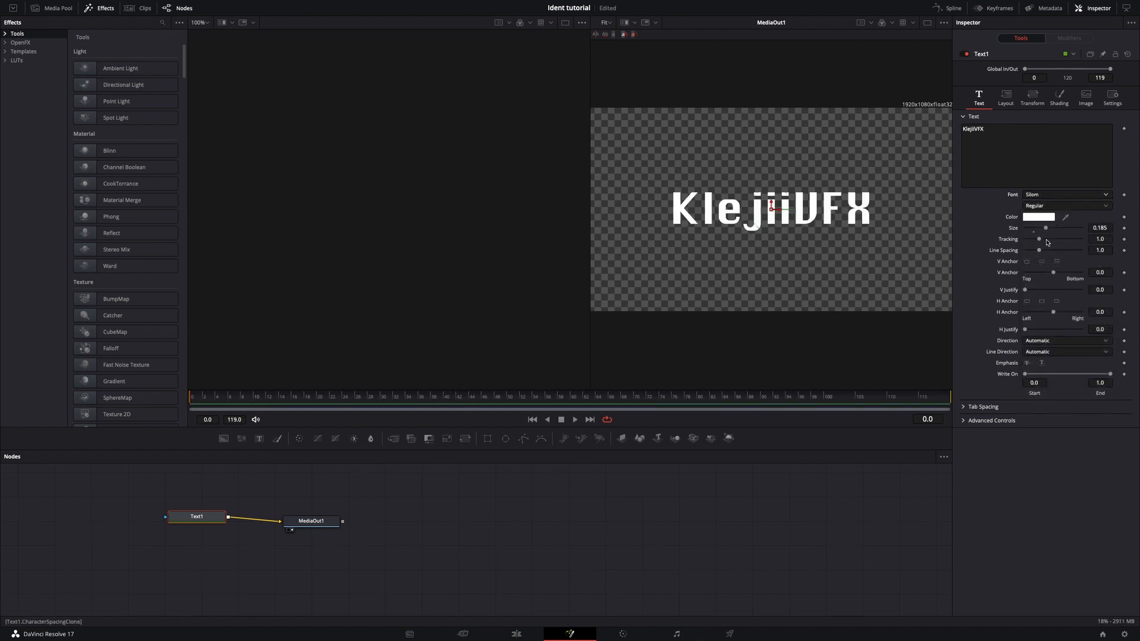
drag(1045, 230, 1047, 230)
Add a Drop Shadow node after Text1 and move MediaOut1 farther away to make room in the node chain.
key(shift+space)
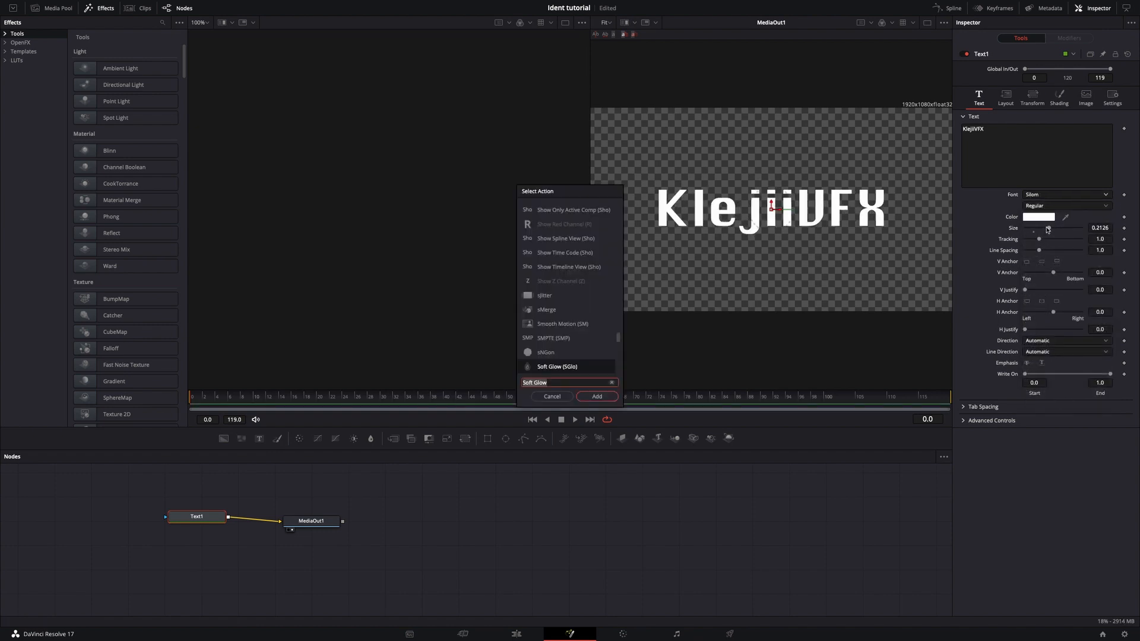
text(dro)
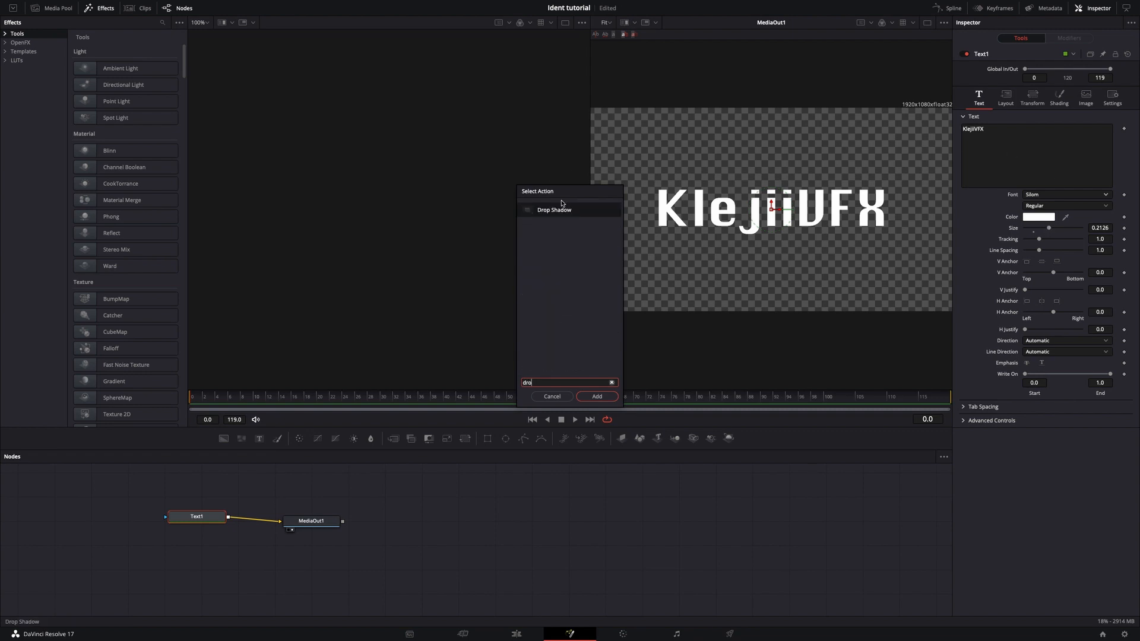
click(604, 400)
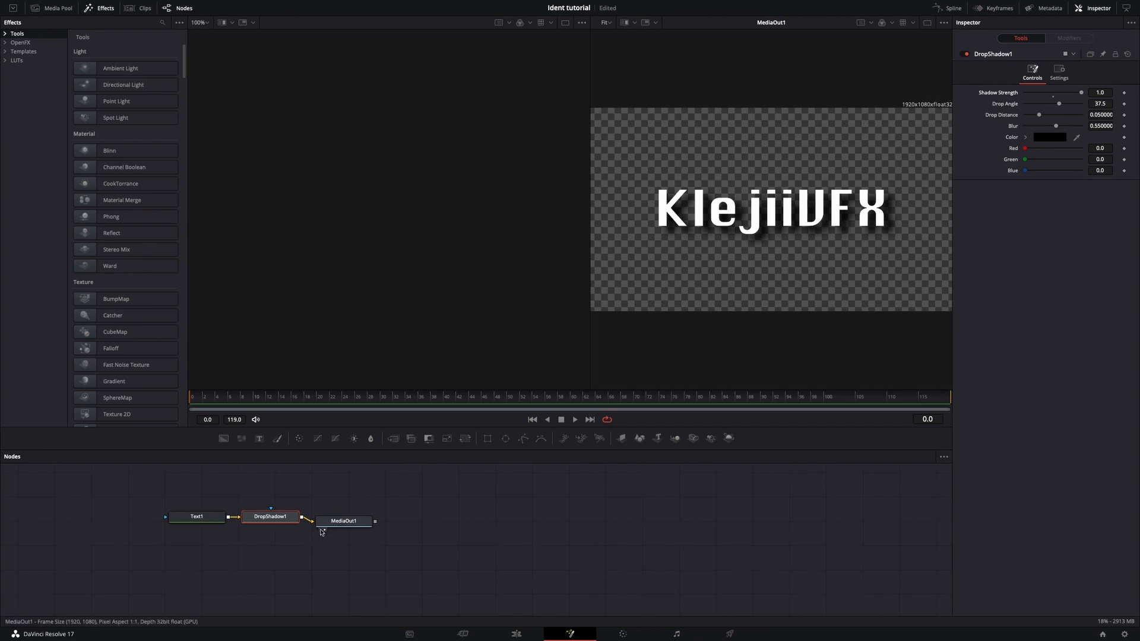
drag(326, 522, 439, 508)
Insert a Mosaic Blur node between DropShadow1 and MediaOut1.
click(294, 523)
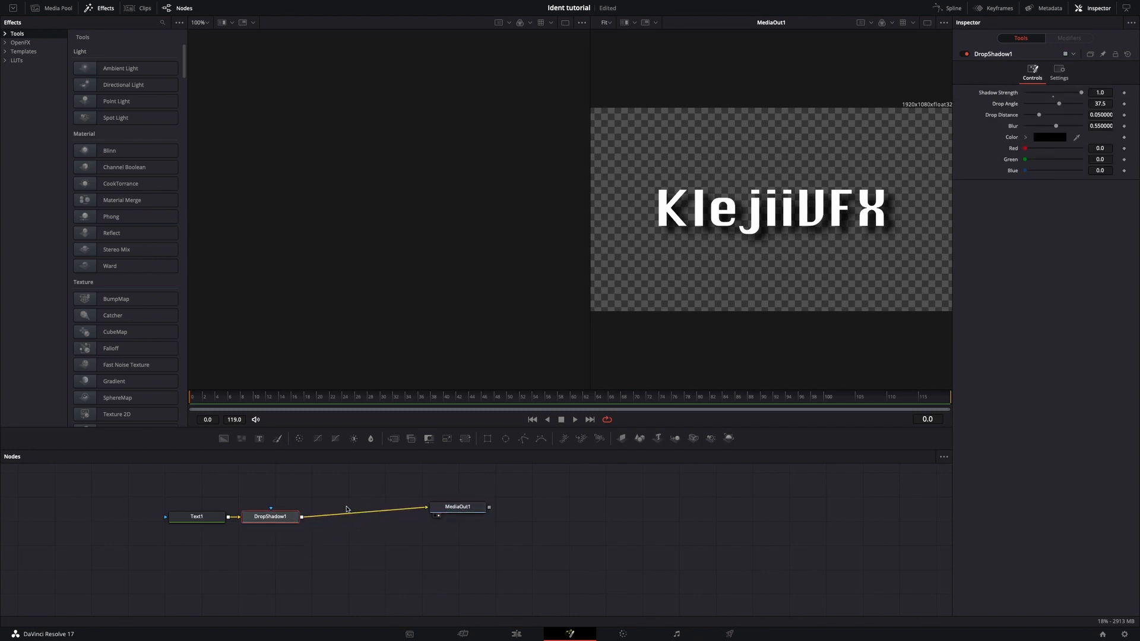
key(shift+space)
text(mosia)
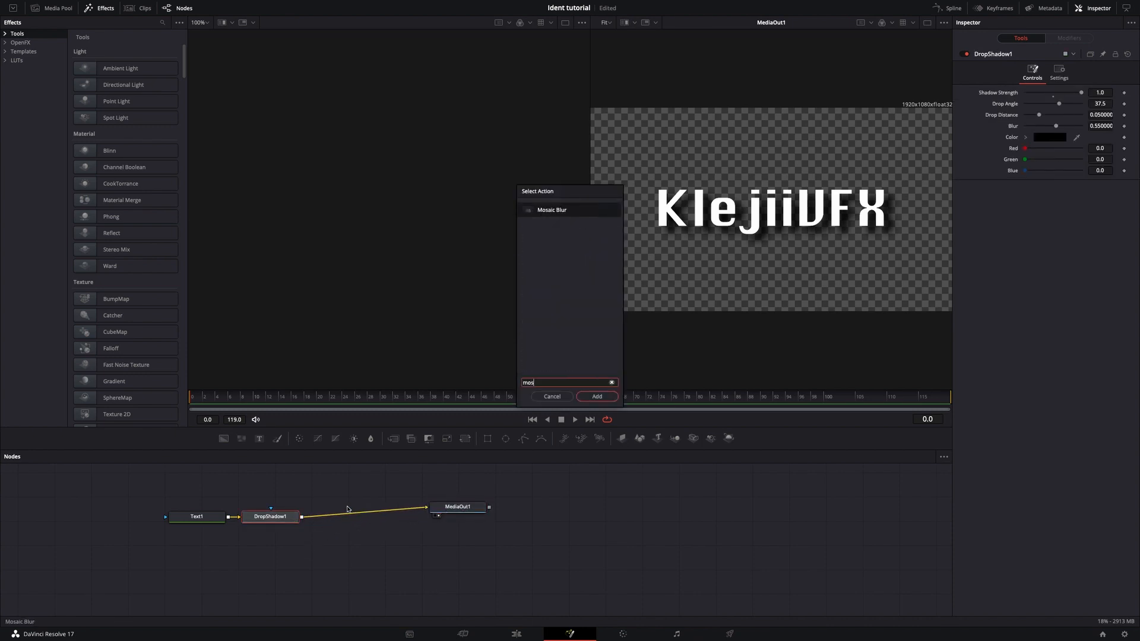
key(BackSpace)
key(BackSpace)
click(598, 214)
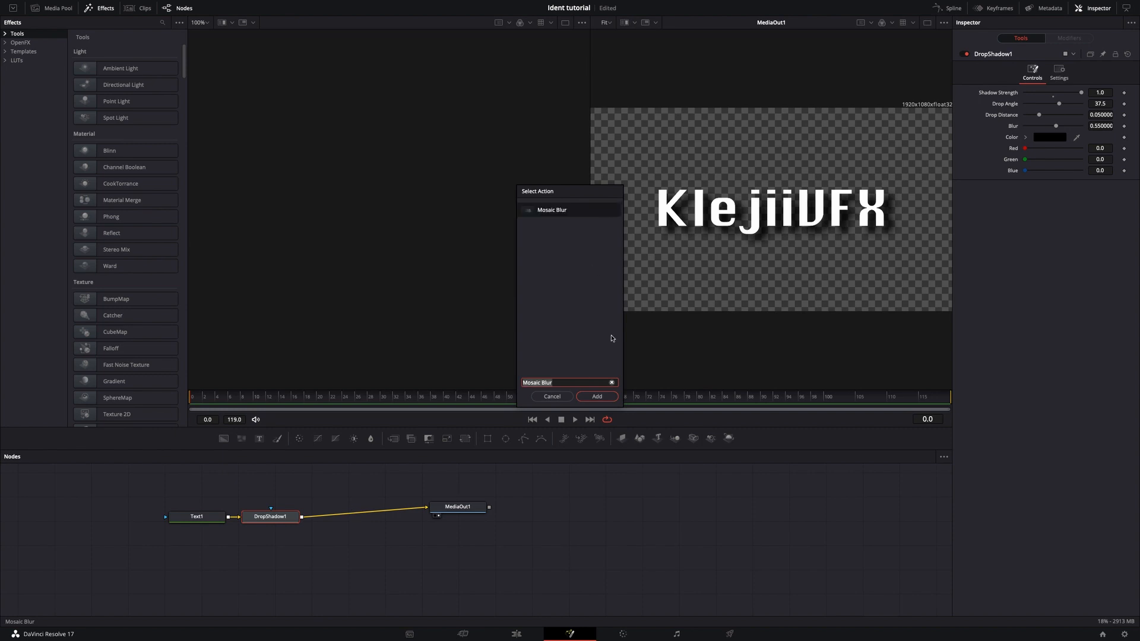
click(597, 396)
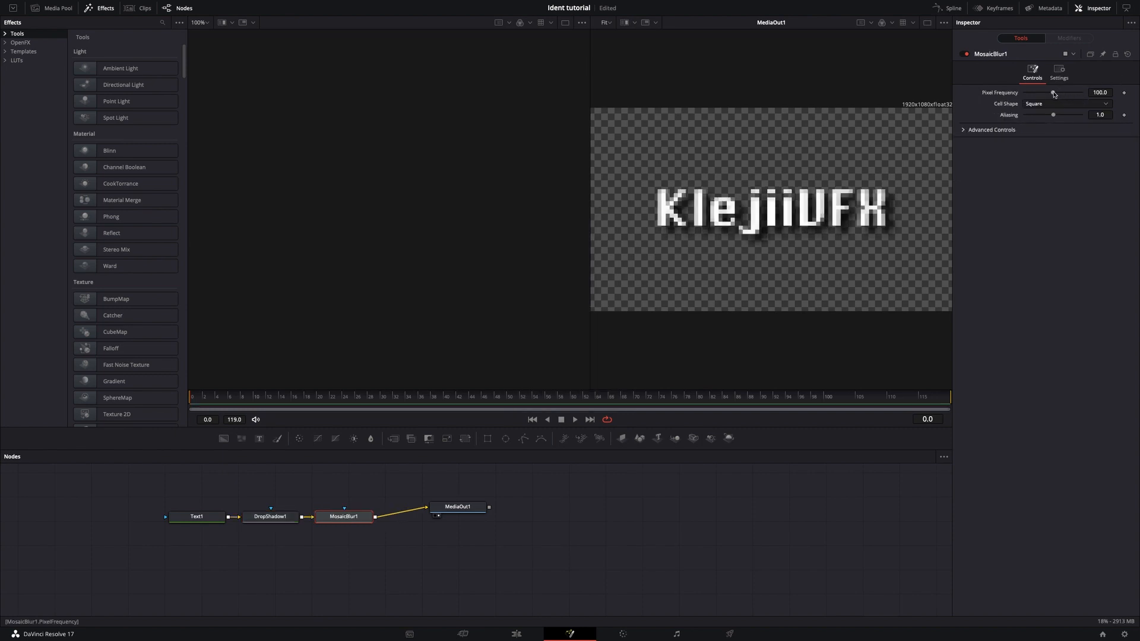
drag(1054, 94, 1138, 96)
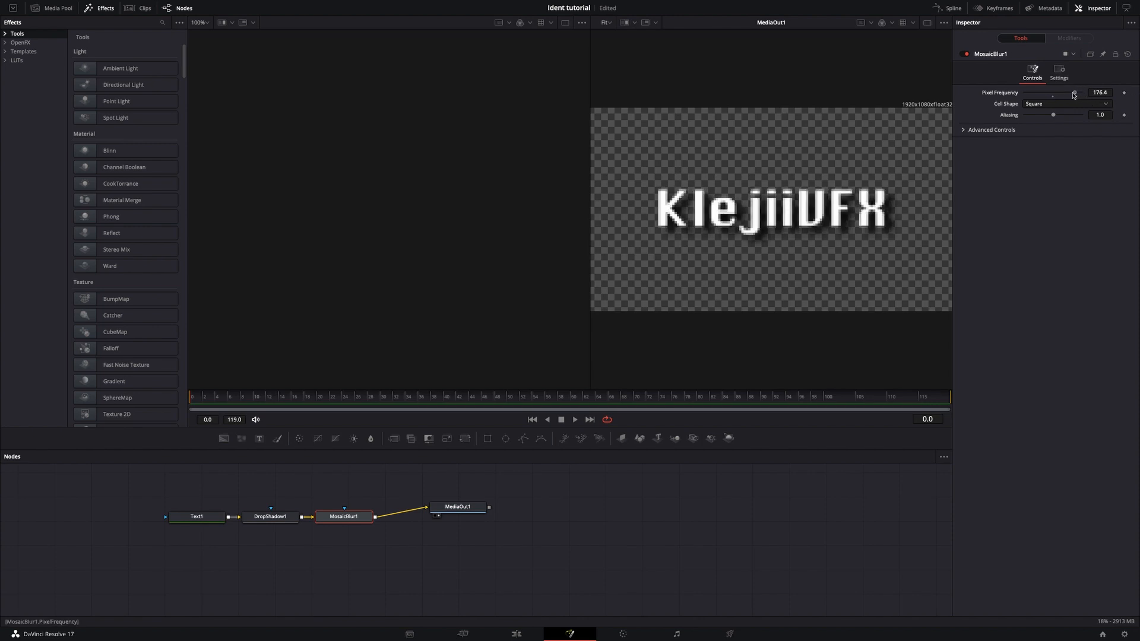
drag(1080, 94, 1077, 94)
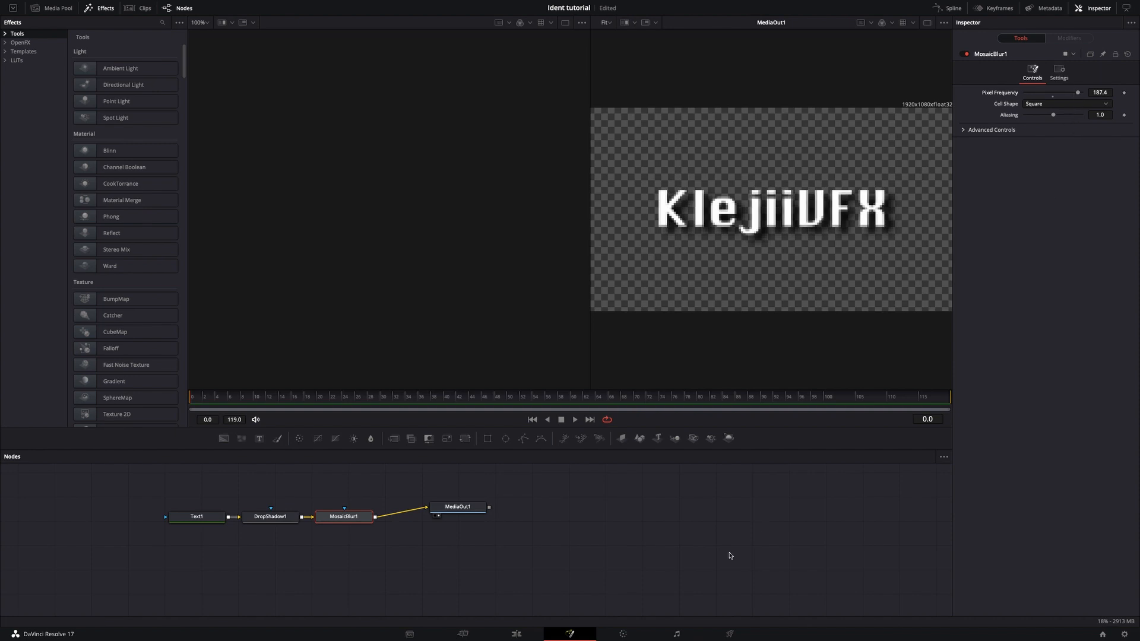
click(536, 638)
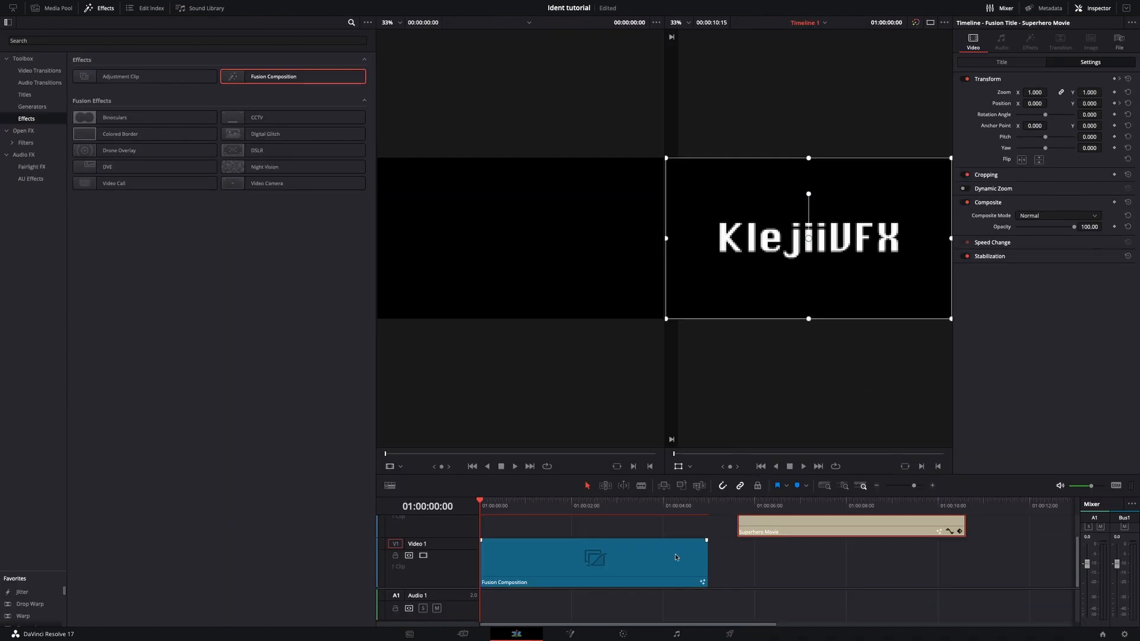
Try lowering the Superhero Movie title's opacity to 50.
click(1089, 226)
key(BackSpace)
text(50)
key(Return)
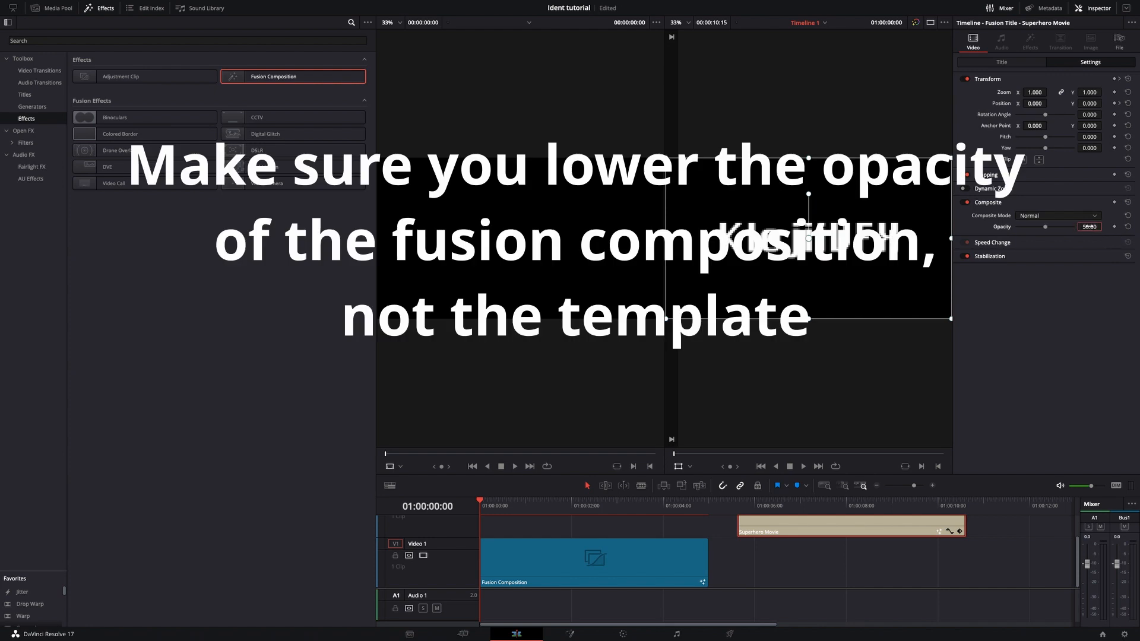
Stack the Superhero Movie title over the Fusion Composition at the timeline start and set the composition's opacity to 50.
drag(837, 516, 778, 529)
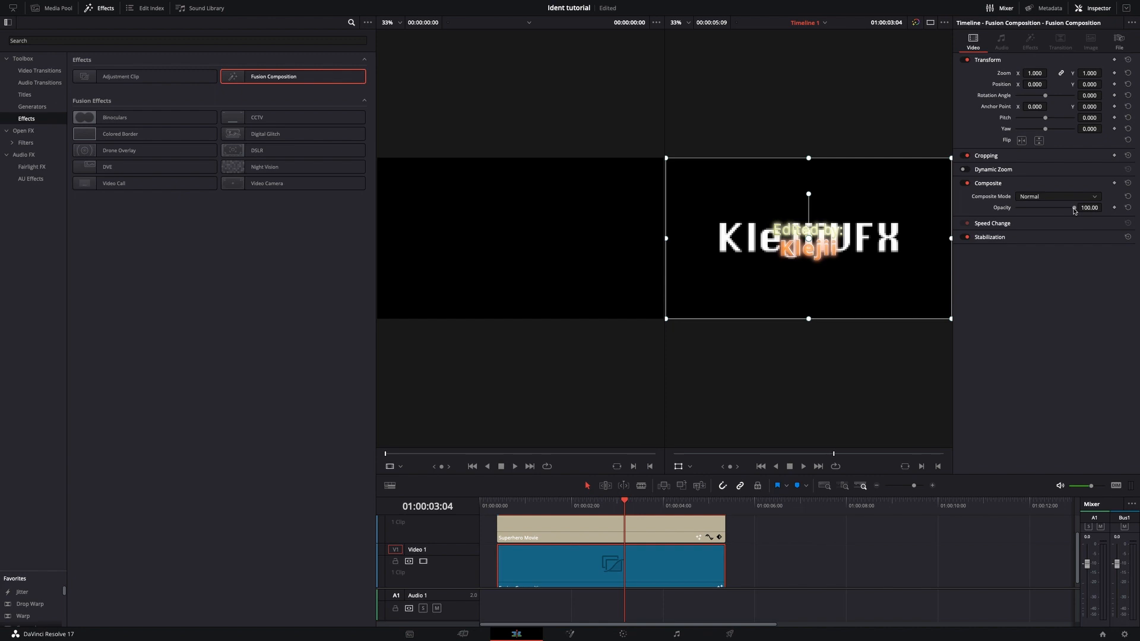
click(1090, 207)
key(BackSpace)
text(50)
key(Return)
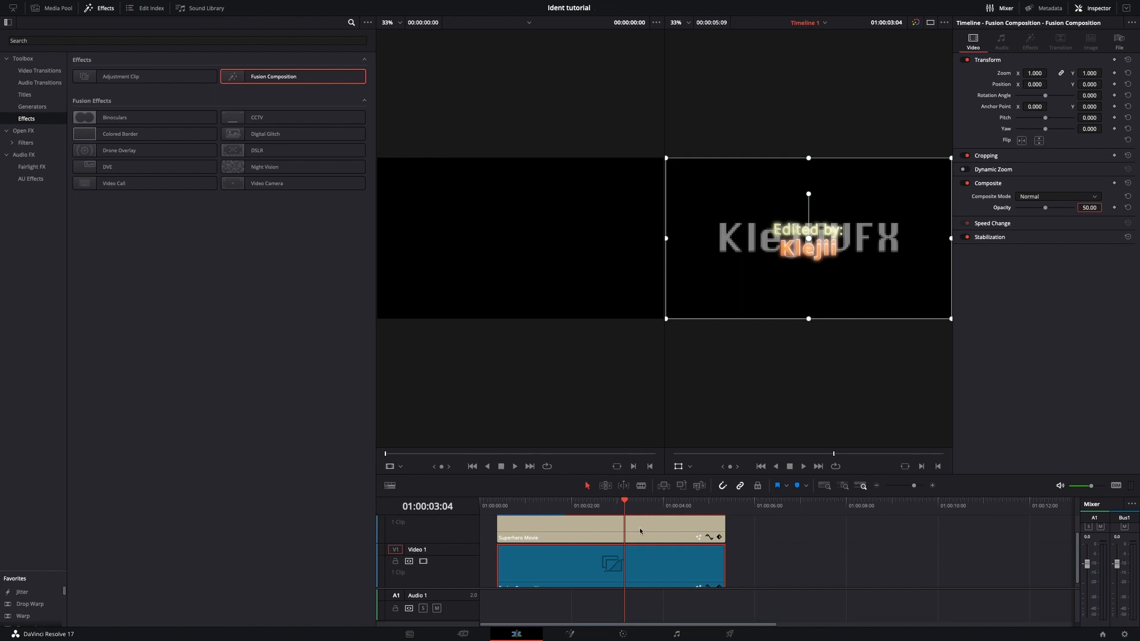
drag(675, 542, 582, 576)
drag(614, 505, 520, 527)
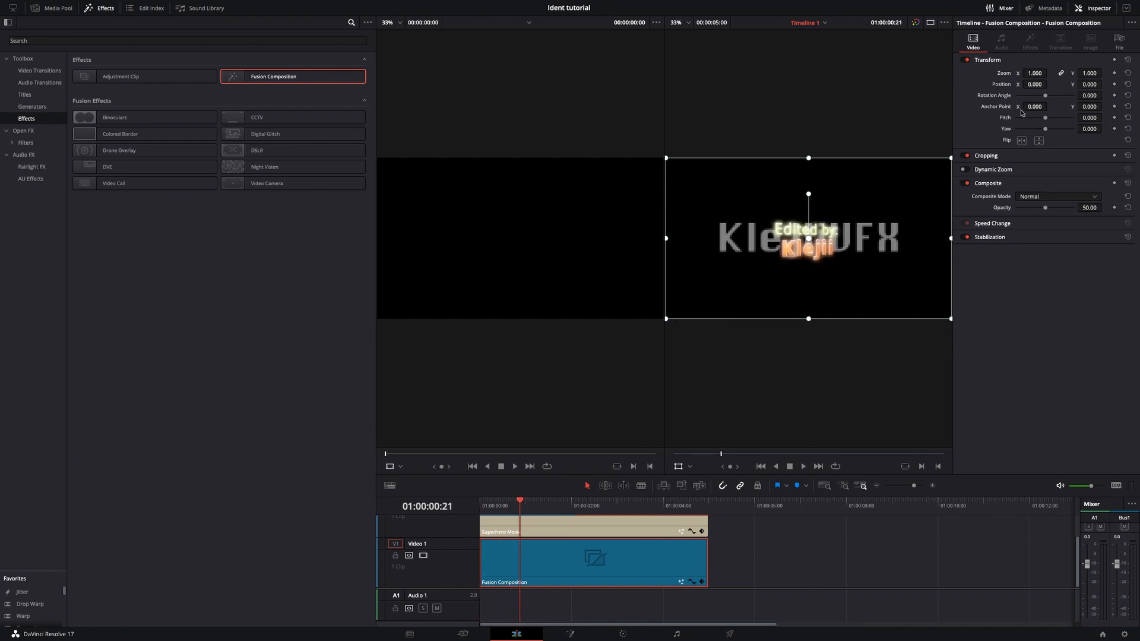
Set the Superhero Movie title's zoom to 1.430 and the Fusion Composition's zoom to 1.110.
drag(1035, 73, 1053, 73)
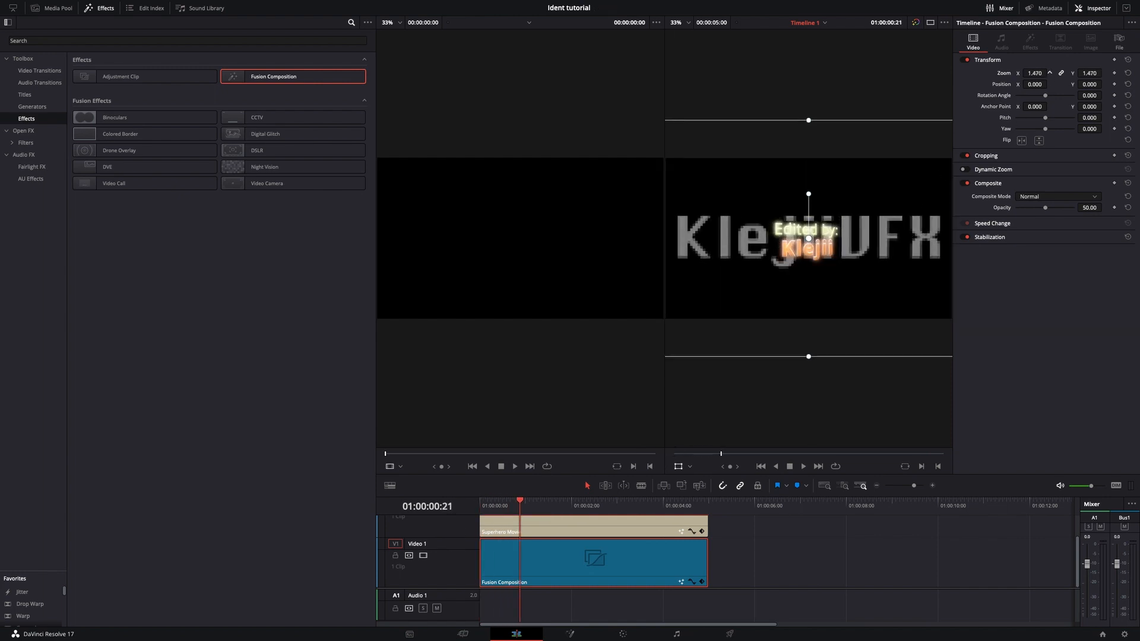
double_click(1037, 76)
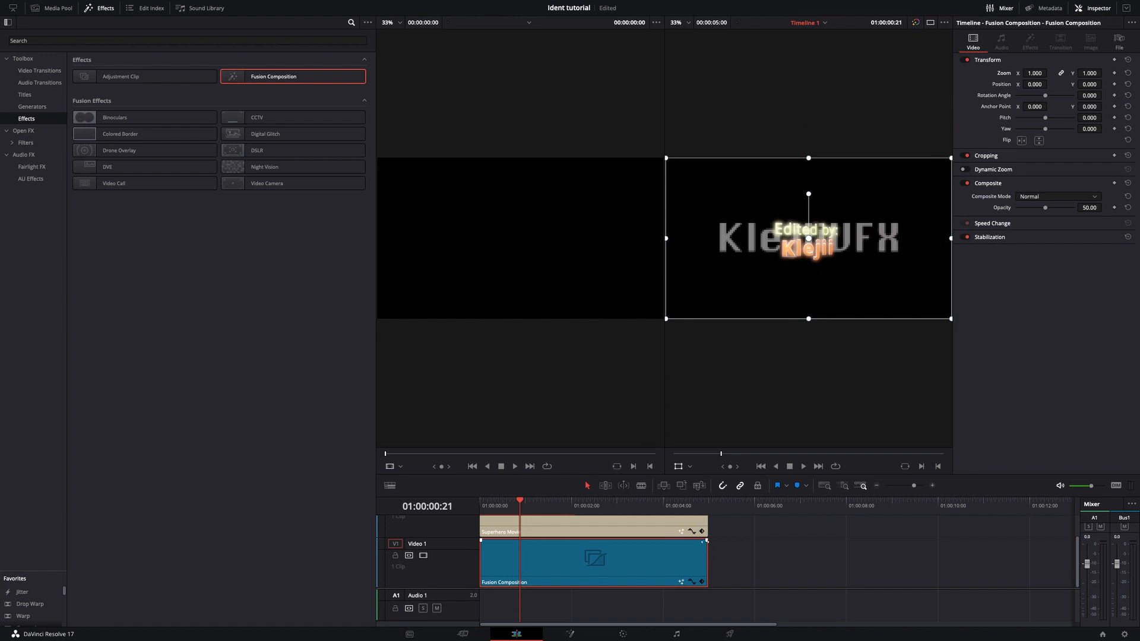
click(684, 530)
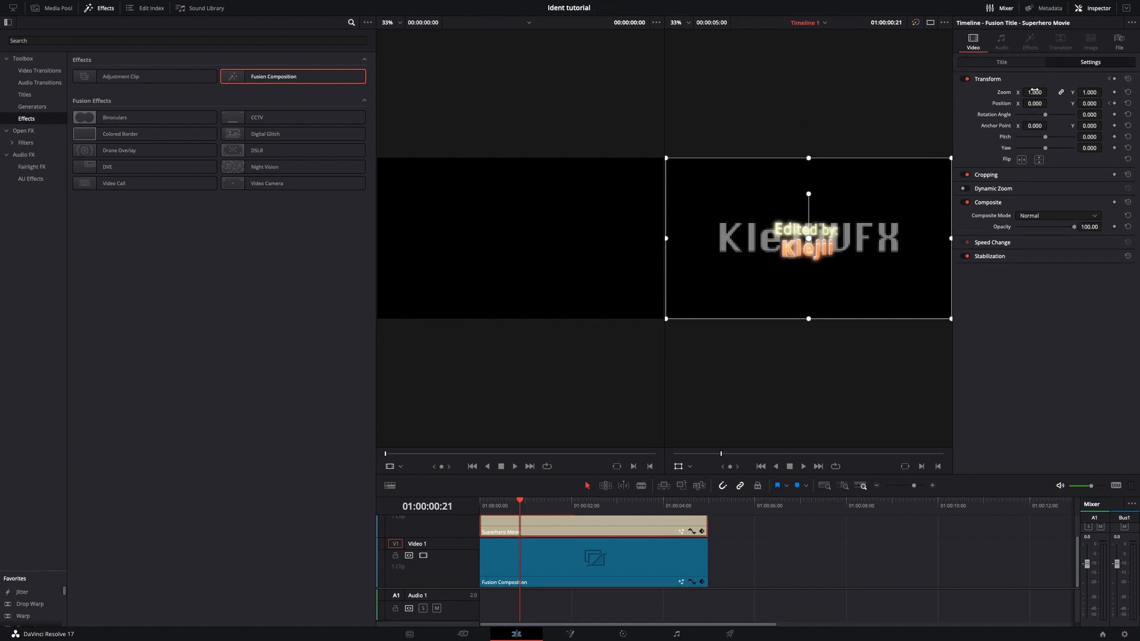
drag(1049, 92, 1018, 110)
click(620, 572)
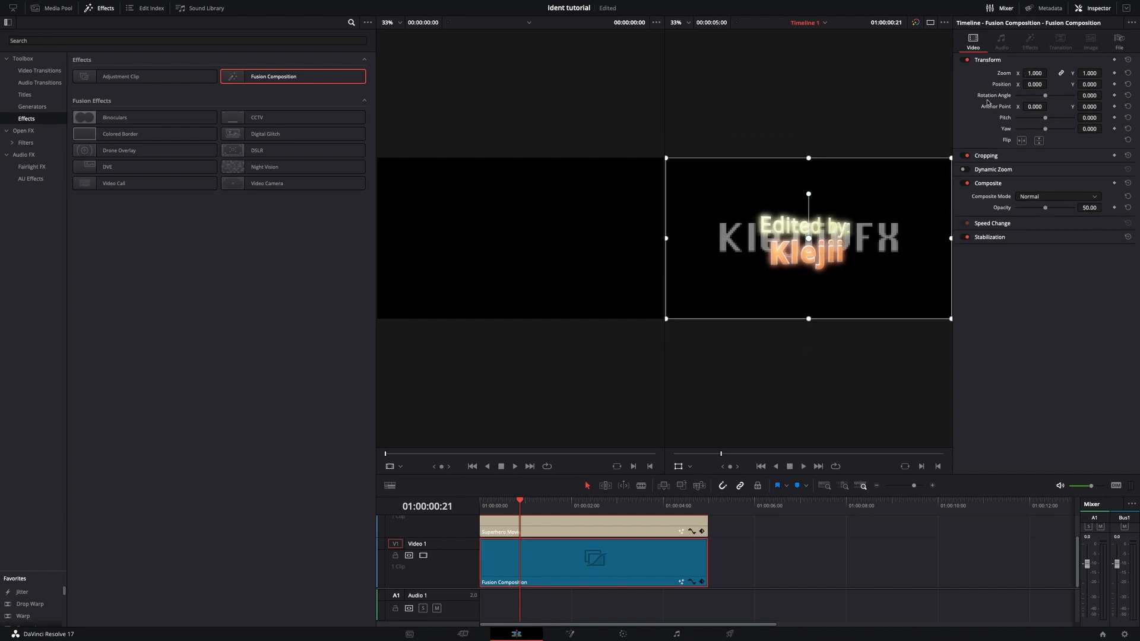
drag(1050, 73, 1054, 73)
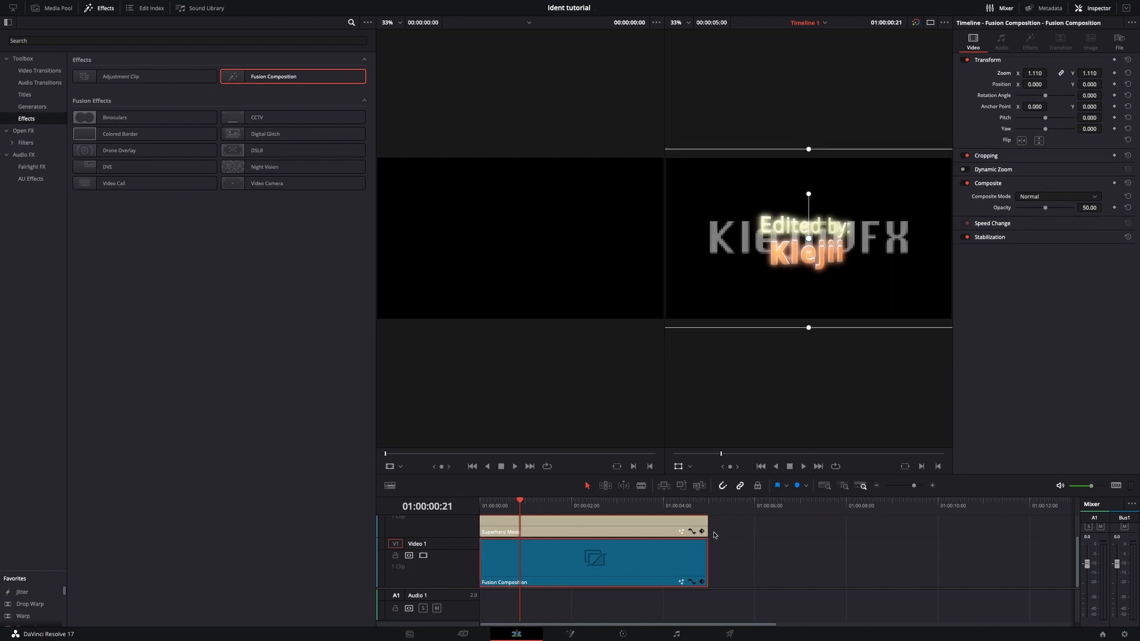
Move the title clip aside and keyframe the Fusion Composition's Text1 Write On End from 0.0 at frame 0 to 1.0 at frame 30.
drag(671, 526, 878, 529)
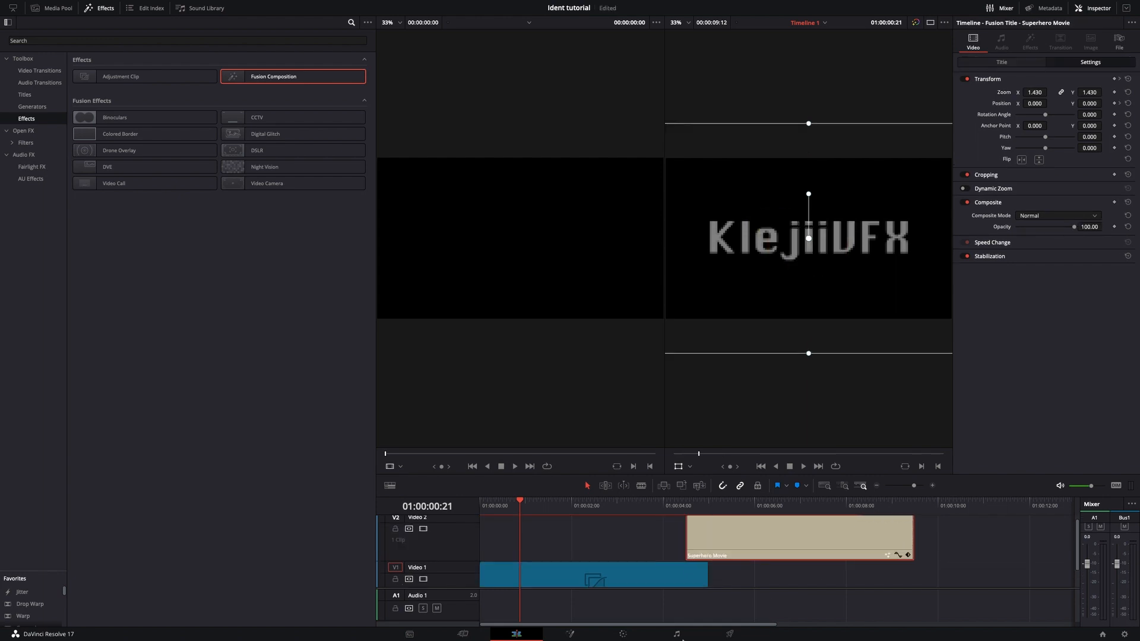
click(571, 635)
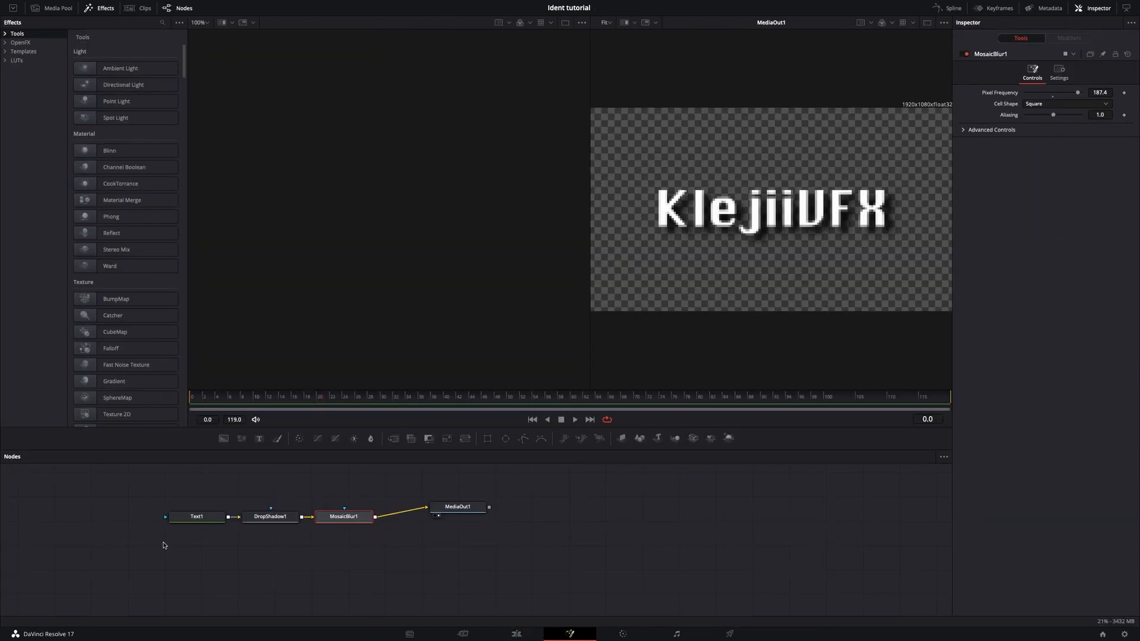
click(205, 517)
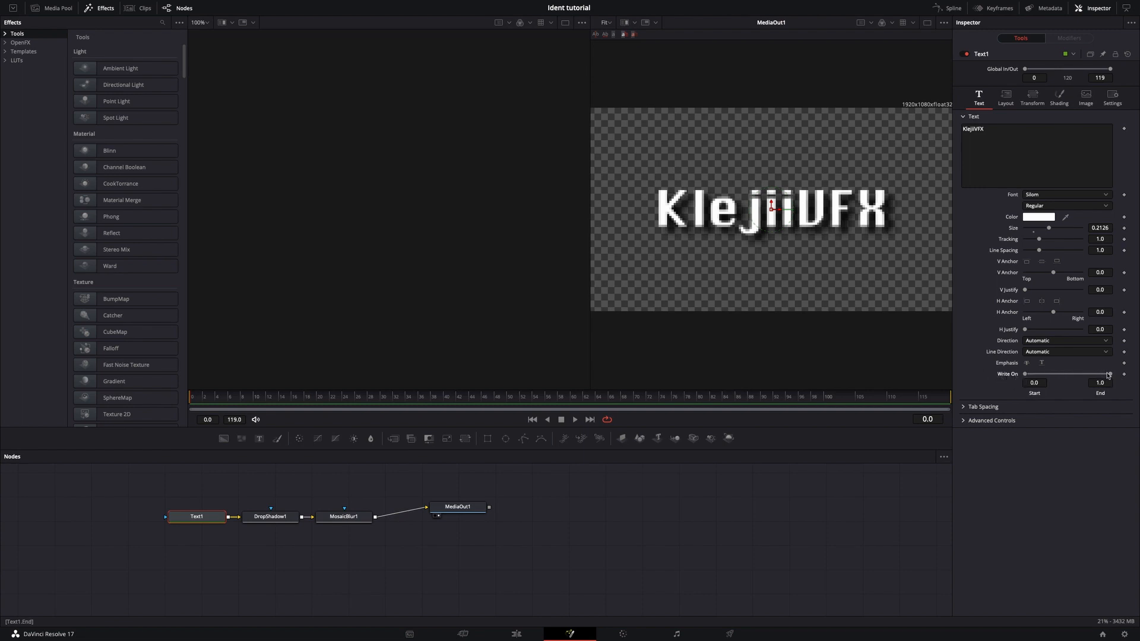
drag(1110, 374, 1009, 375)
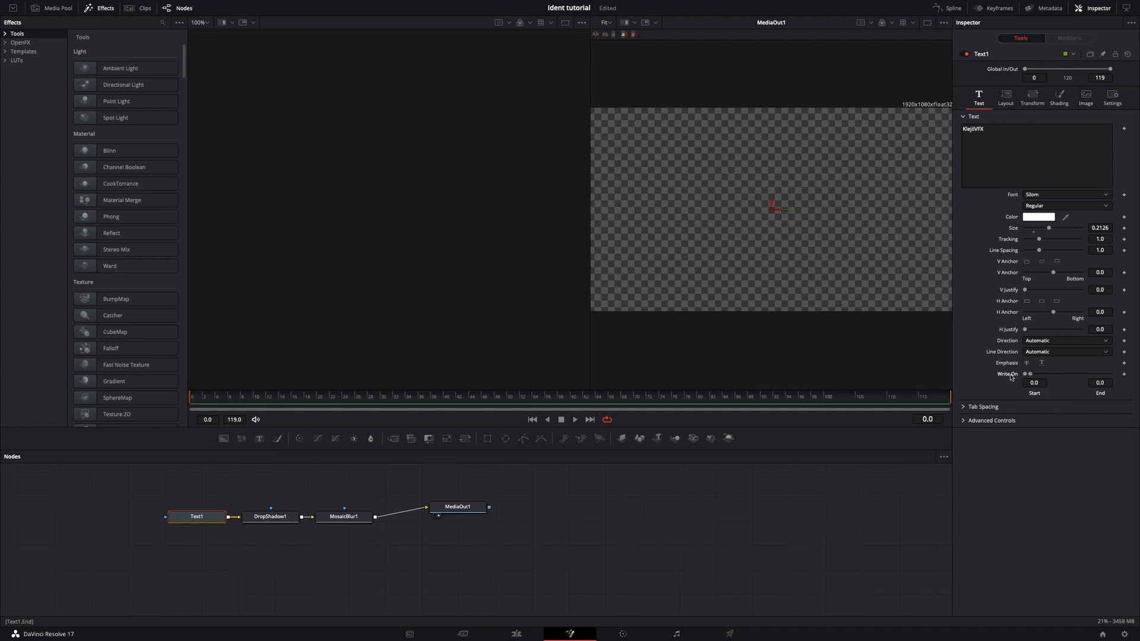
click(1124, 374)
drag(249, 400, 291, 401)
drag(1030, 374, 1139, 370)
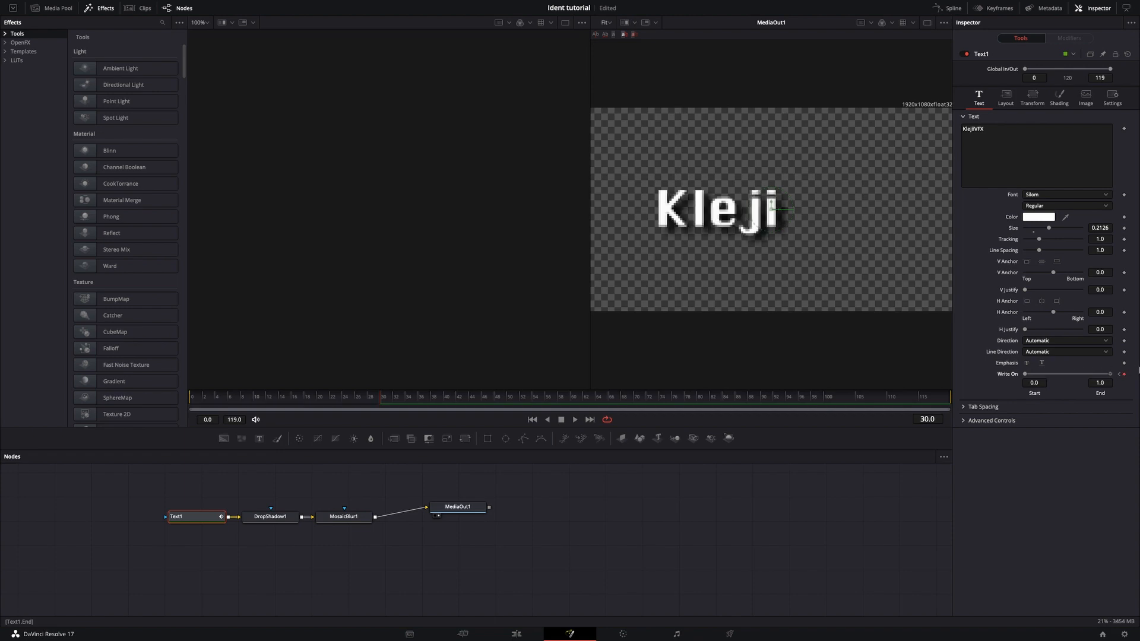
Return to the Edit page and move the title clip back over the Fusion Composition at the timeline start.
click(516, 633)
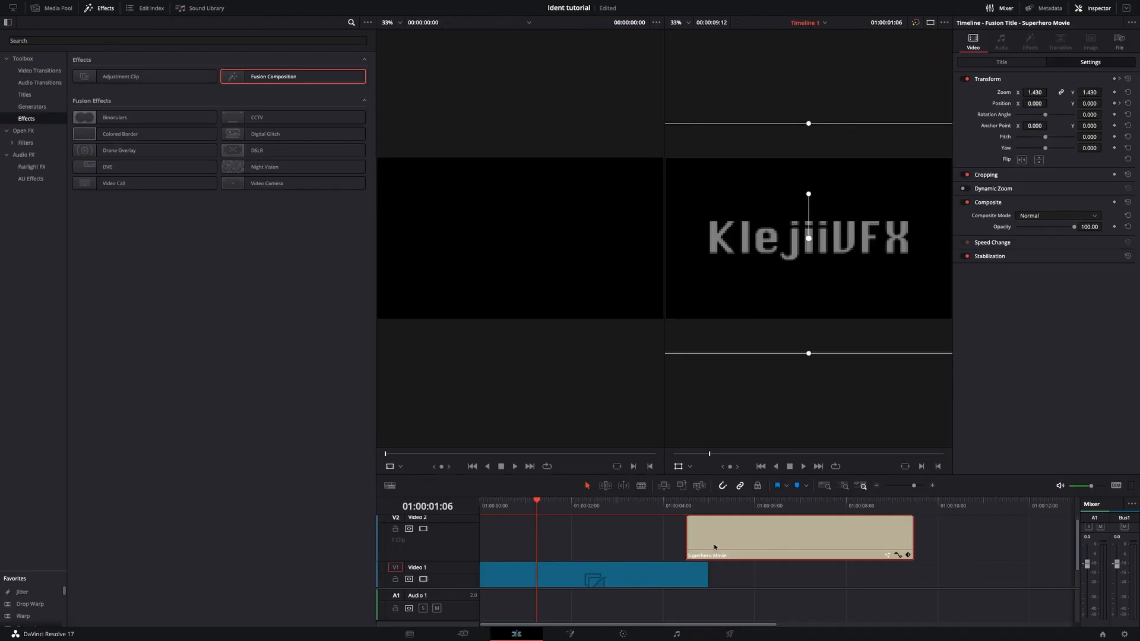
drag(714, 546, 592, 514)
key(Home)
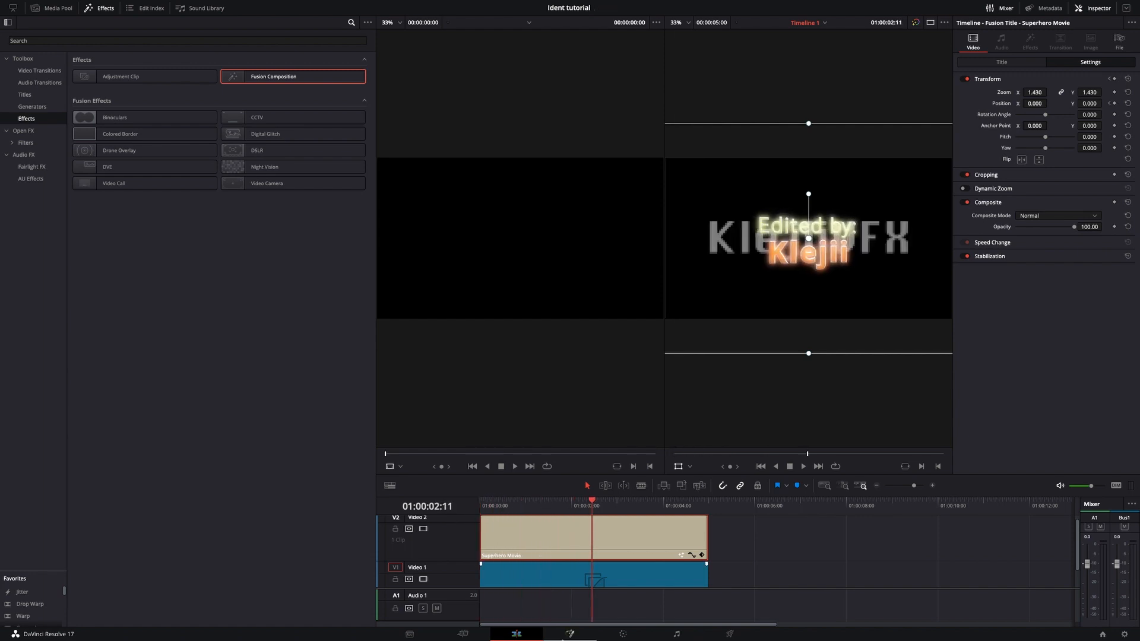
Open the title on the Fusion page at frame 0 and expand the SuperheroMovie node group.
click(571, 633)
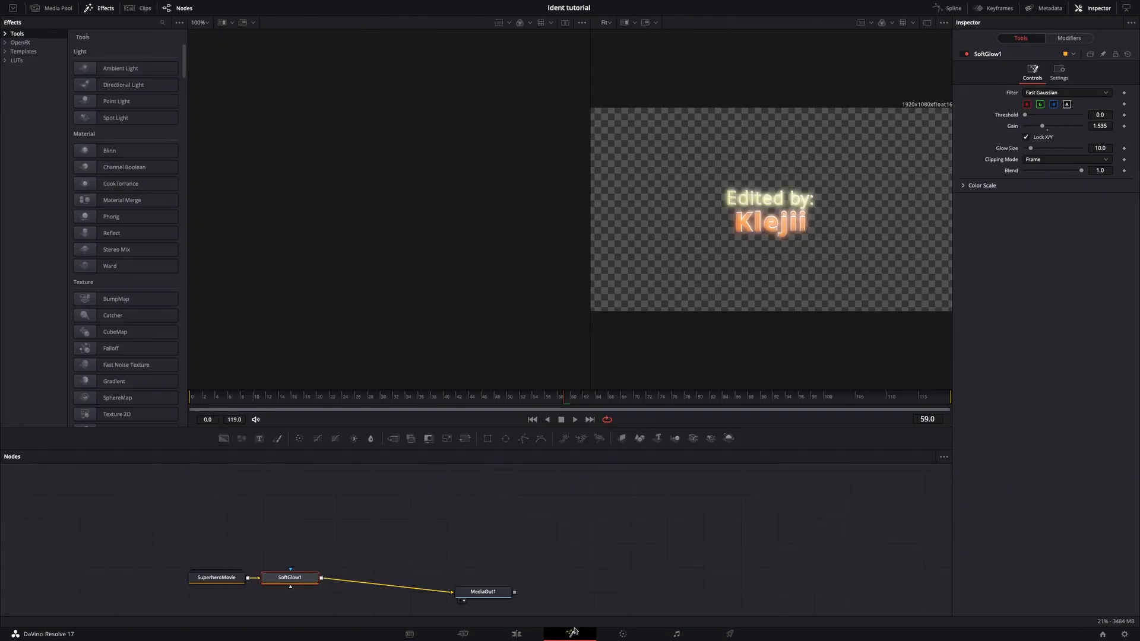
drag(417, 403, 109, 381)
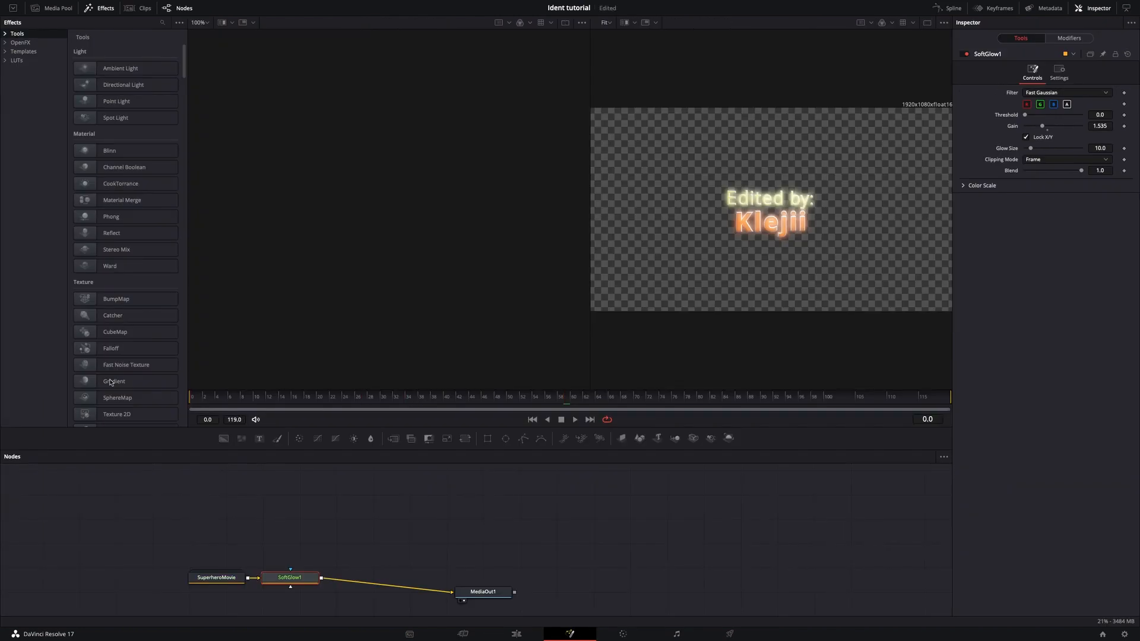
double_click(232, 581)
scroll(232, 582, down, 4)
scroll(208, 581, left, 2)
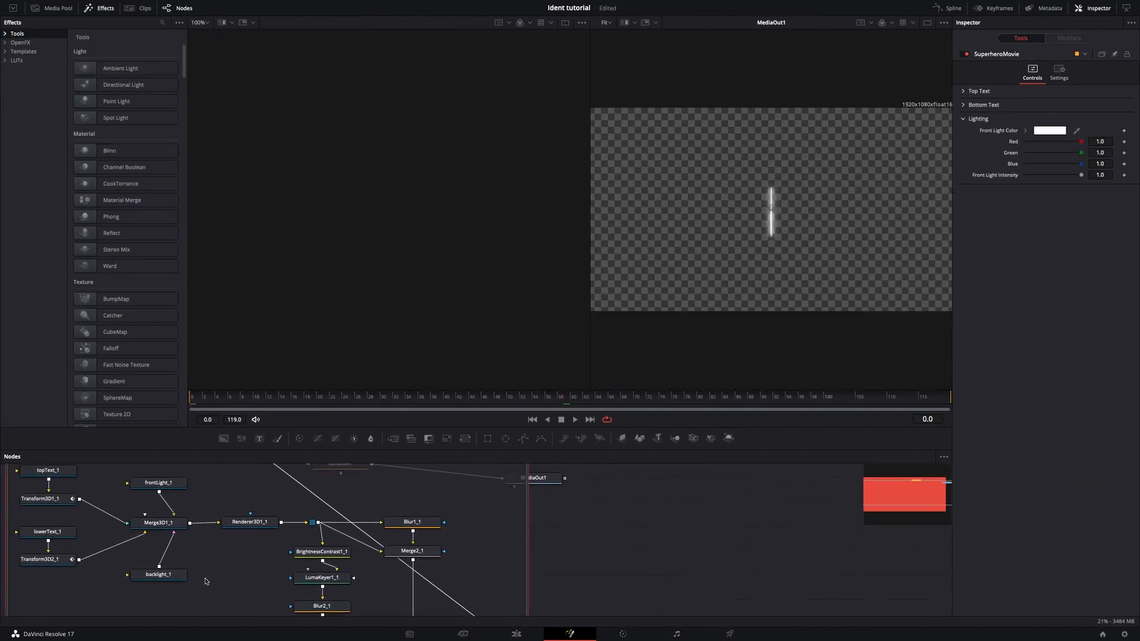
Change the lowerText_1 font to Silom and preview the title on the Edit page timeline.
click(59, 534)
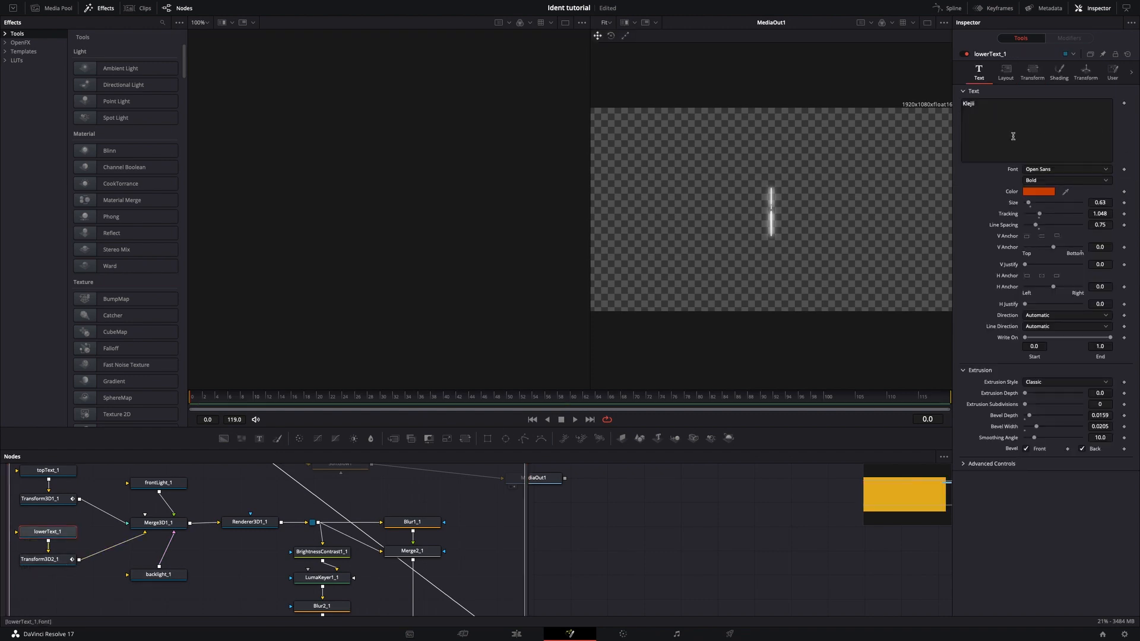
click(1034, 172)
scroll(1050, 321, down, 10)
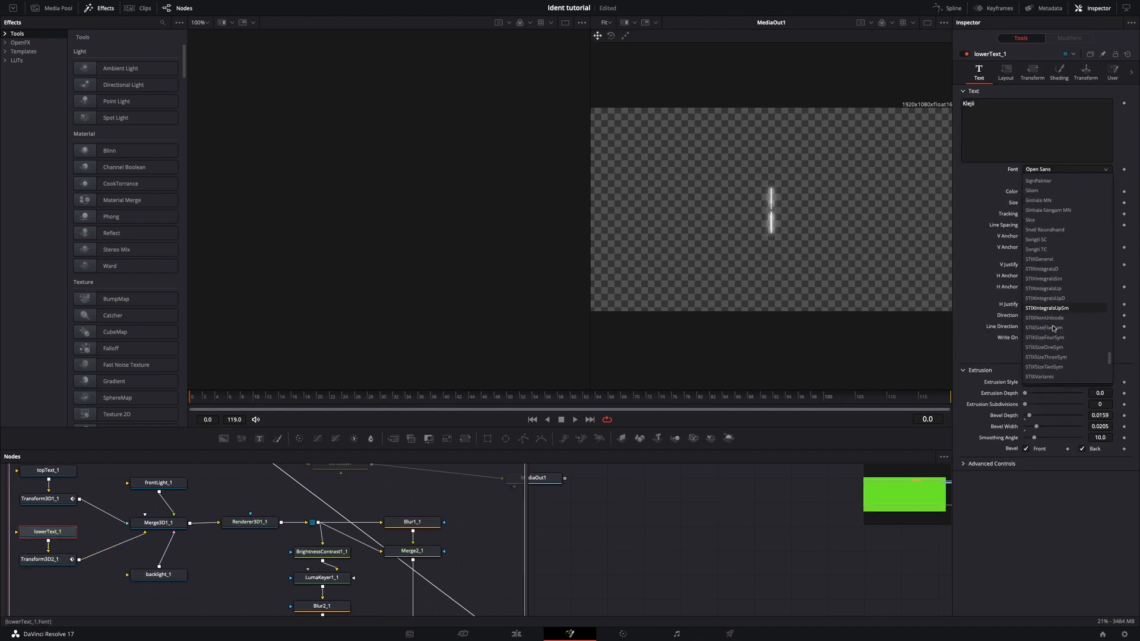
scroll(1050, 331, down, 4)
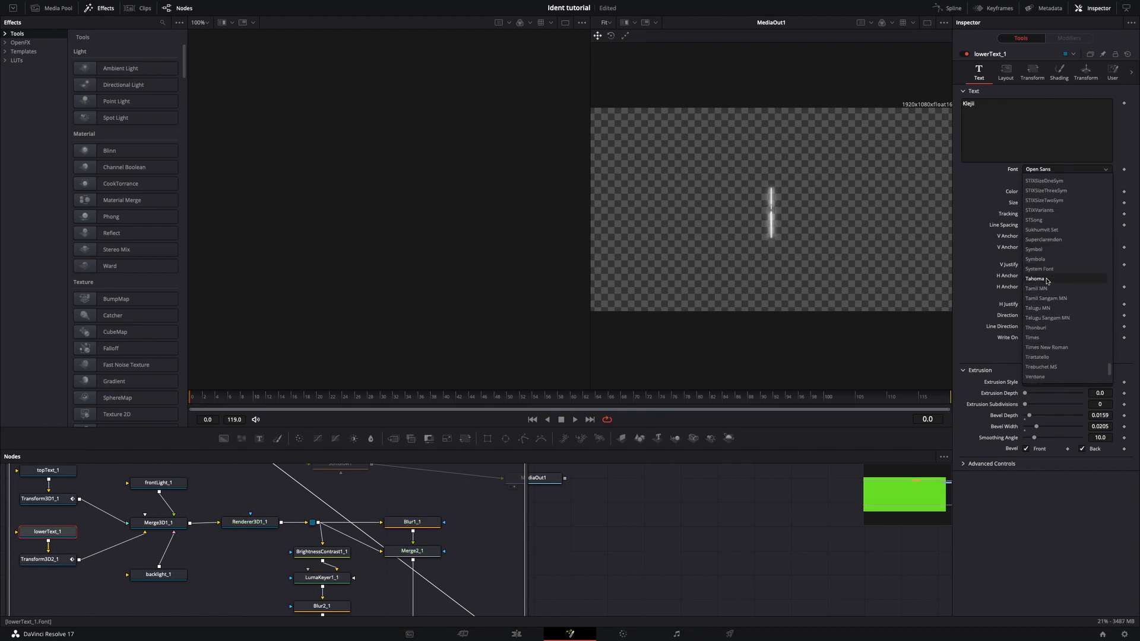
scroll(1050, 280, up, 2)
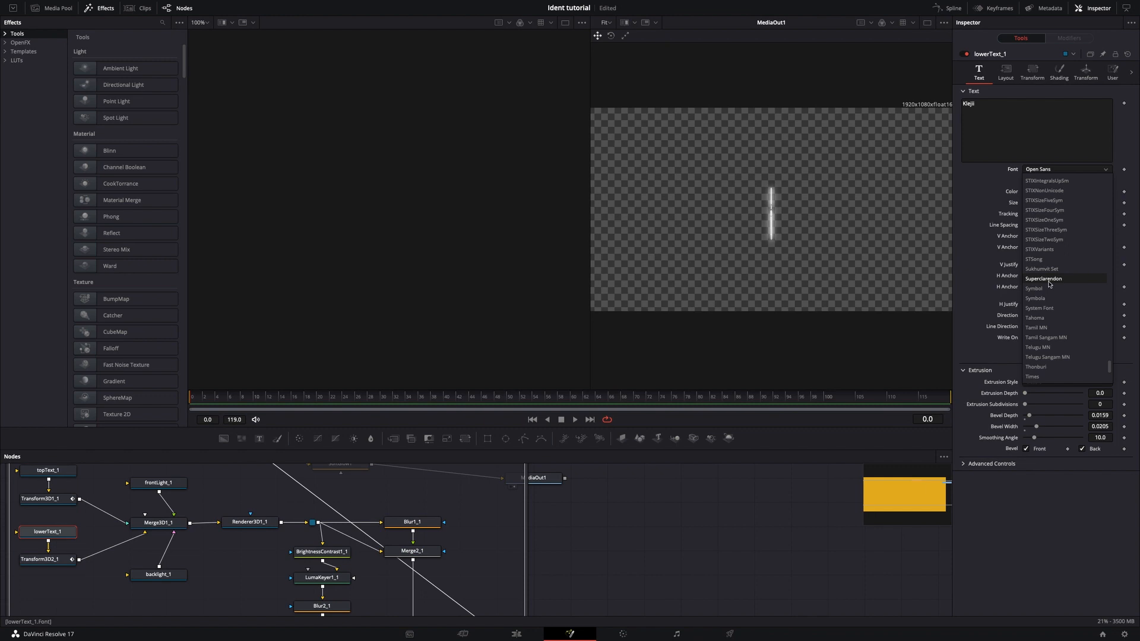
scroll(1049, 279, up, 6)
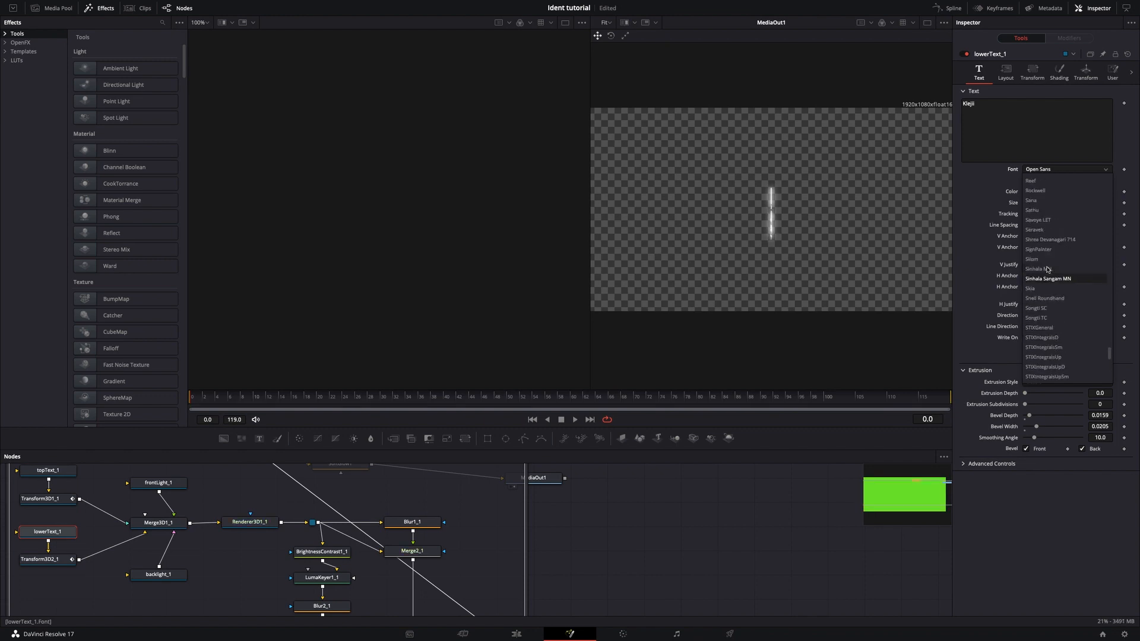
scroll(1054, 255, up, 2)
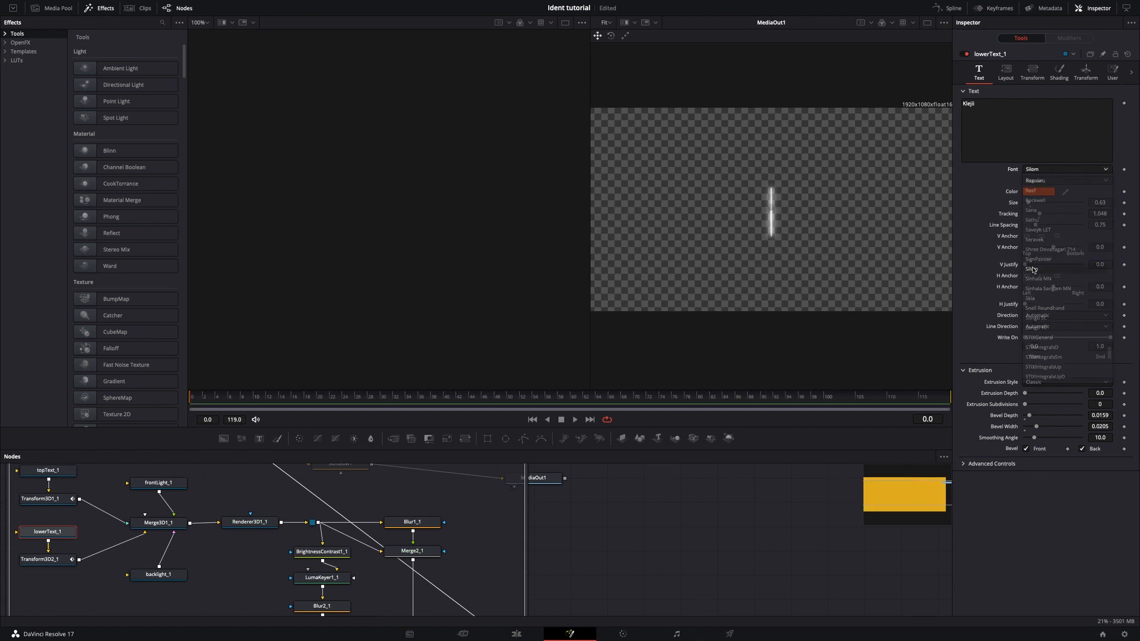
click(1036, 268)
click(516, 634)
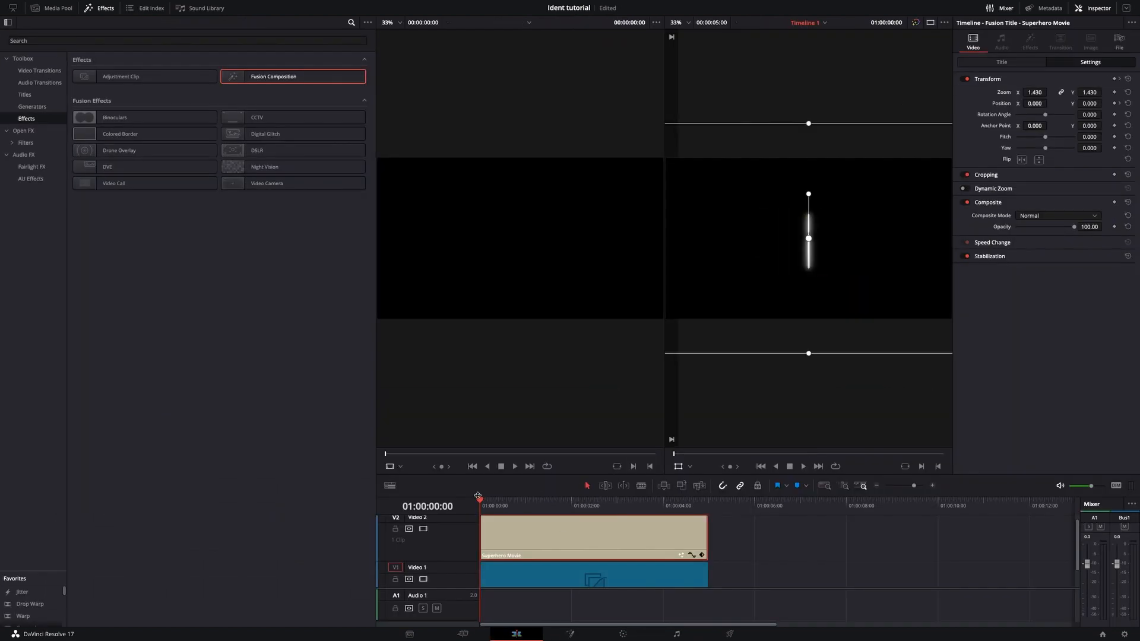
drag(479, 506, 548, 524)
Combine the title and Fusion Composition clips into a compound clip named "ident".
scroll(639, 537, down, 2)
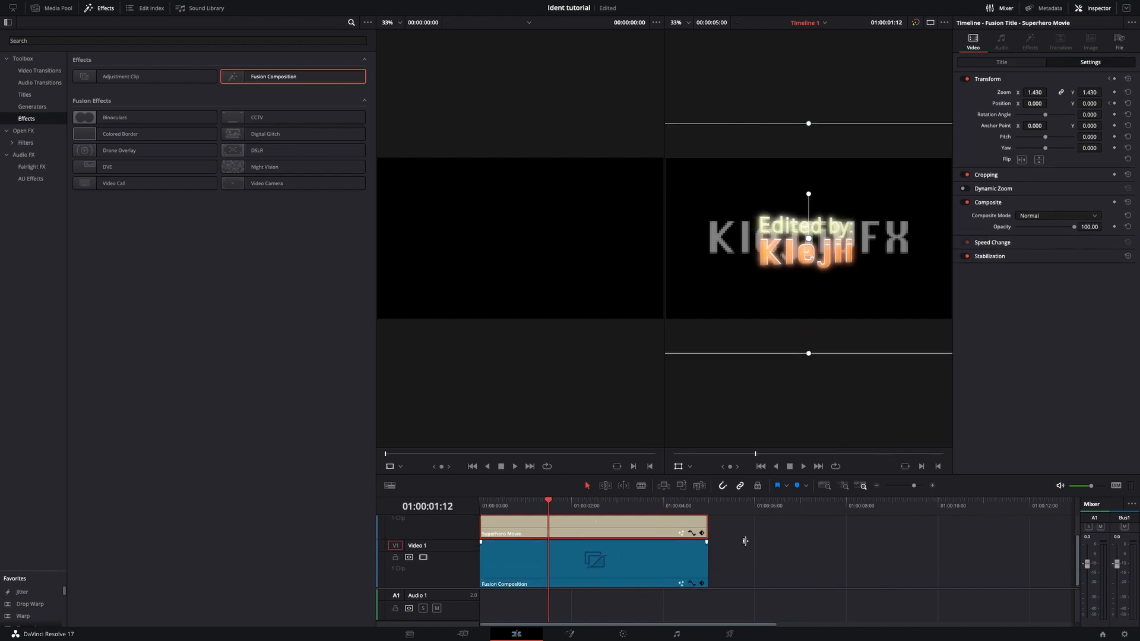
scroll(594, 527, down, 1)
scroll(657, 570, up, 2)
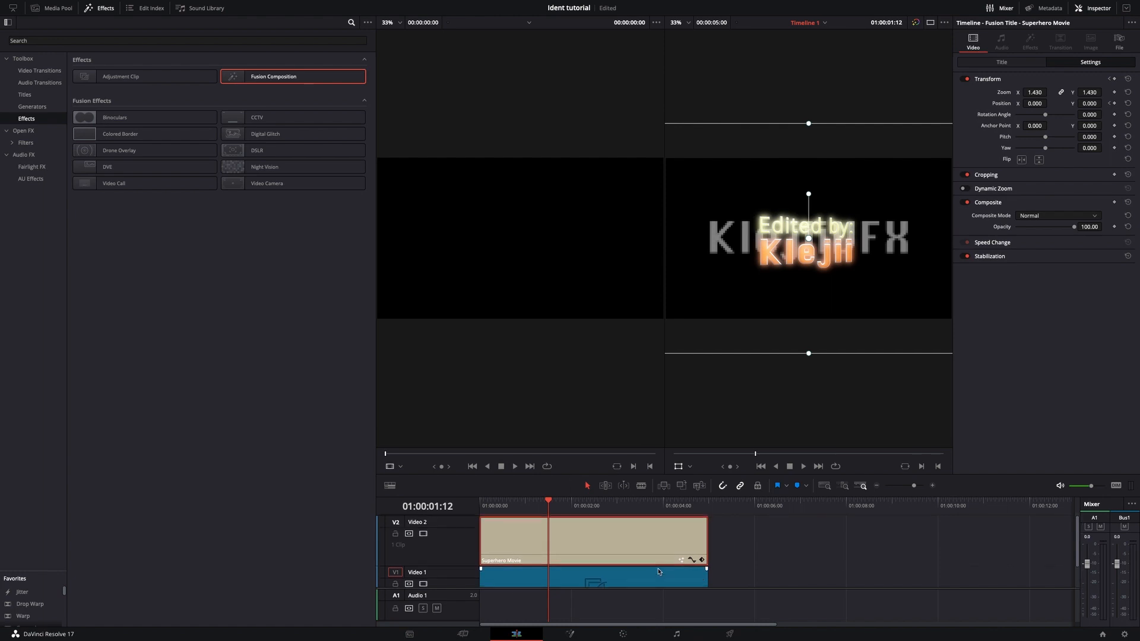
scroll(660, 570, down, 2)
drag(634, 588, 633, 556)
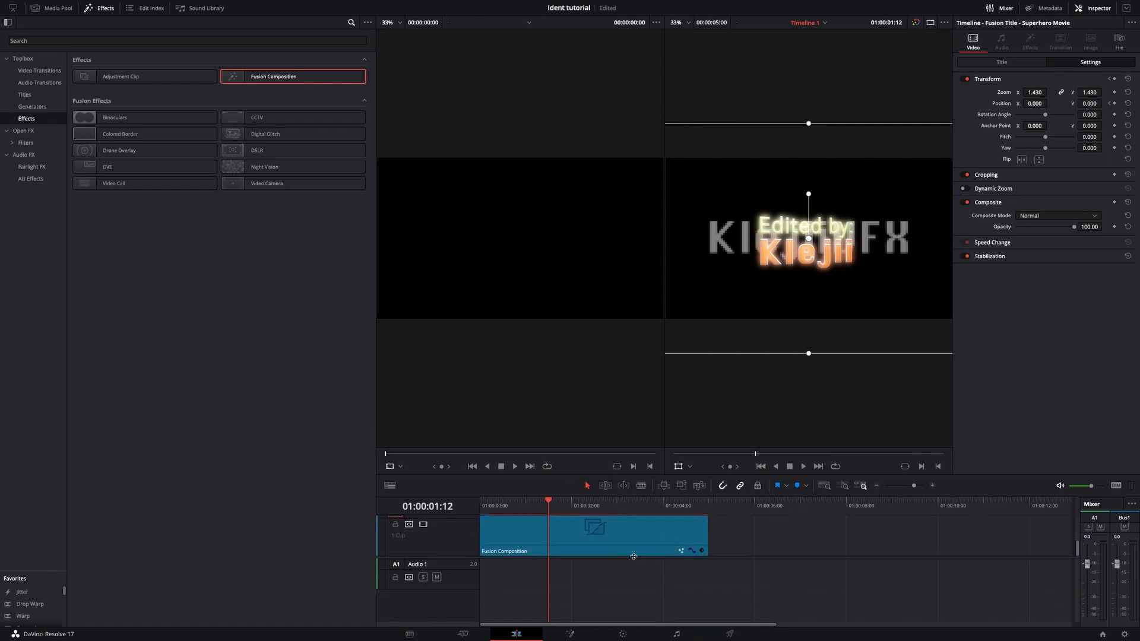
scroll(654, 561, up, 4)
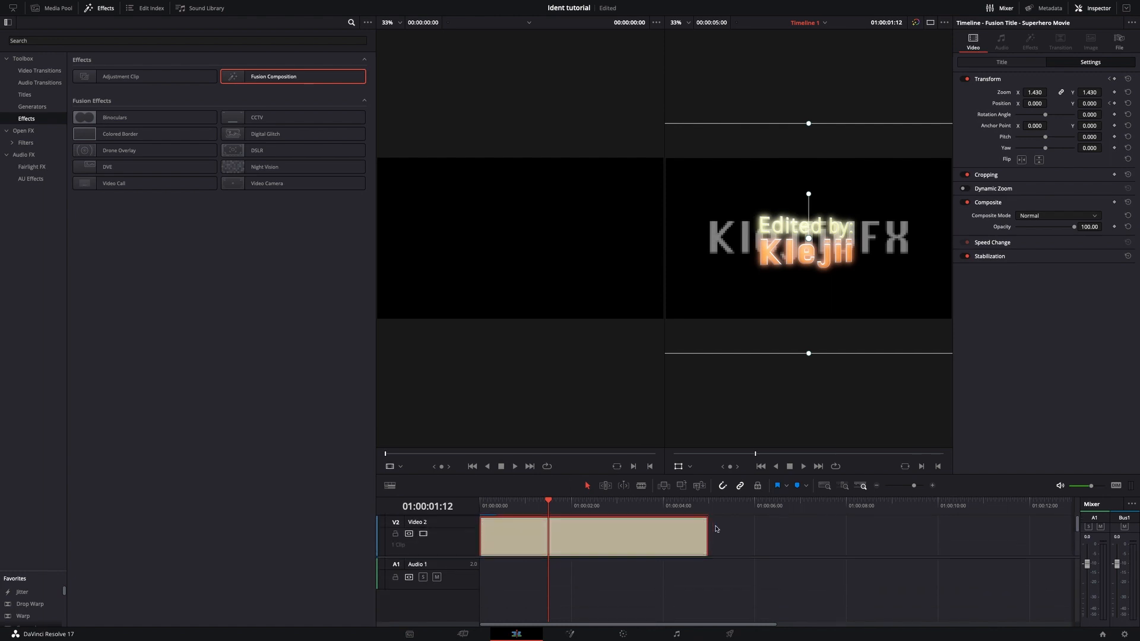
drag(716, 527, 624, 580)
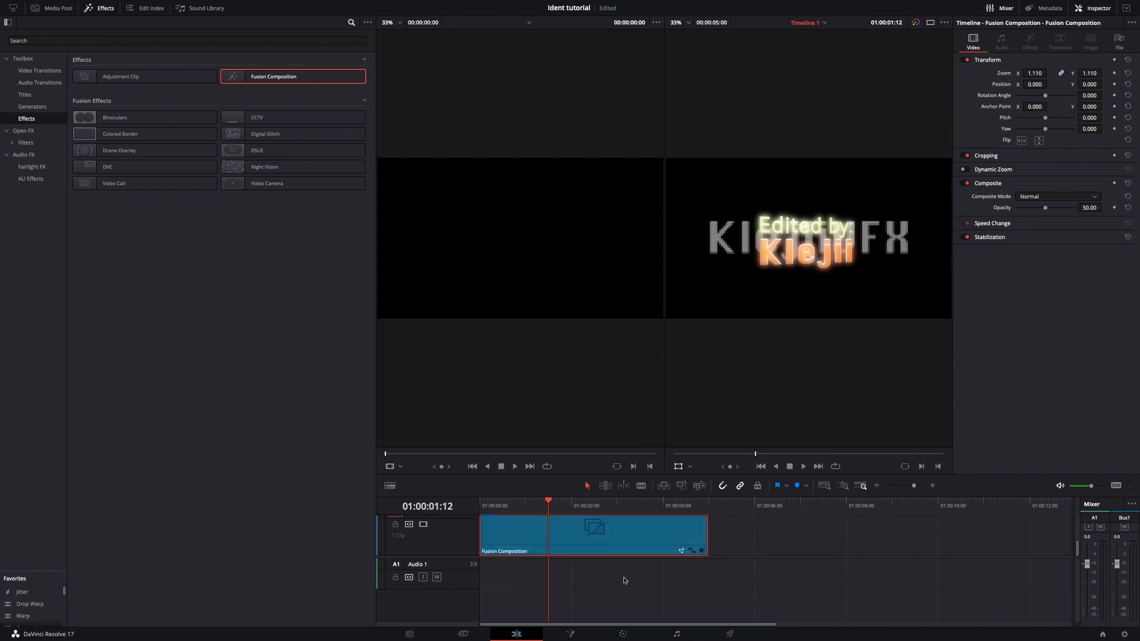
right_click(619, 536)
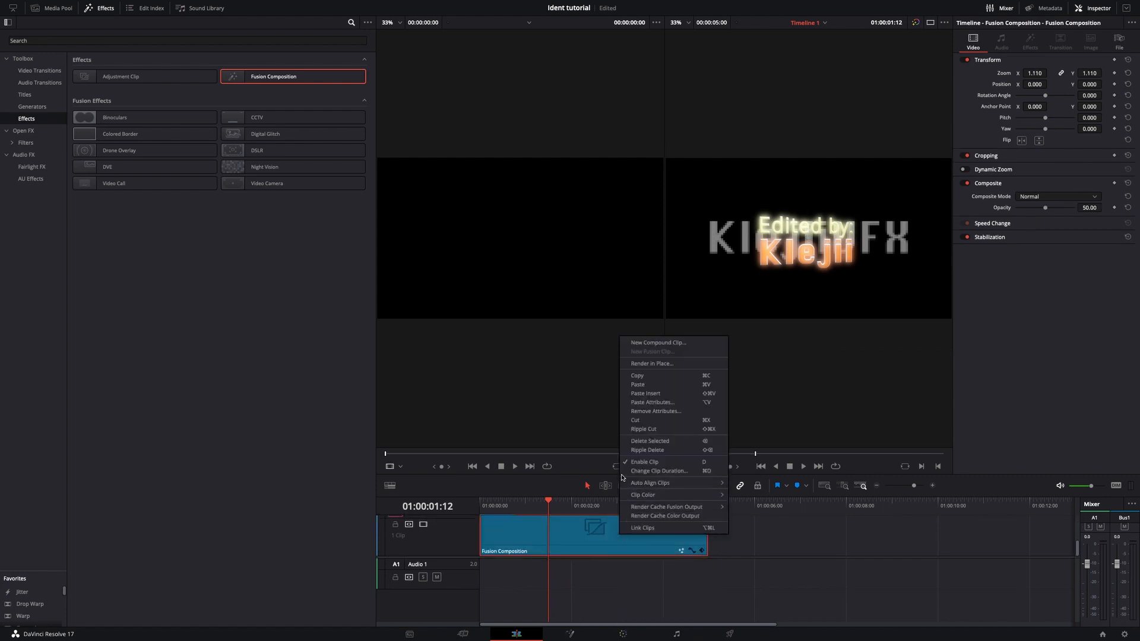
click(680, 343)
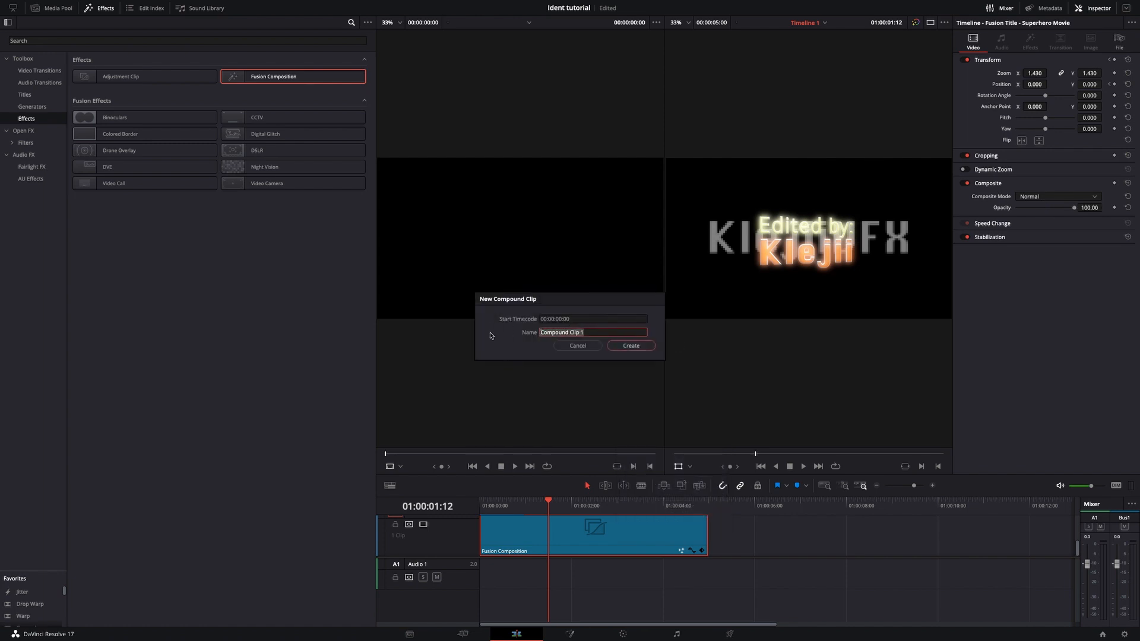
key(BackSpace)
click(635, 346)
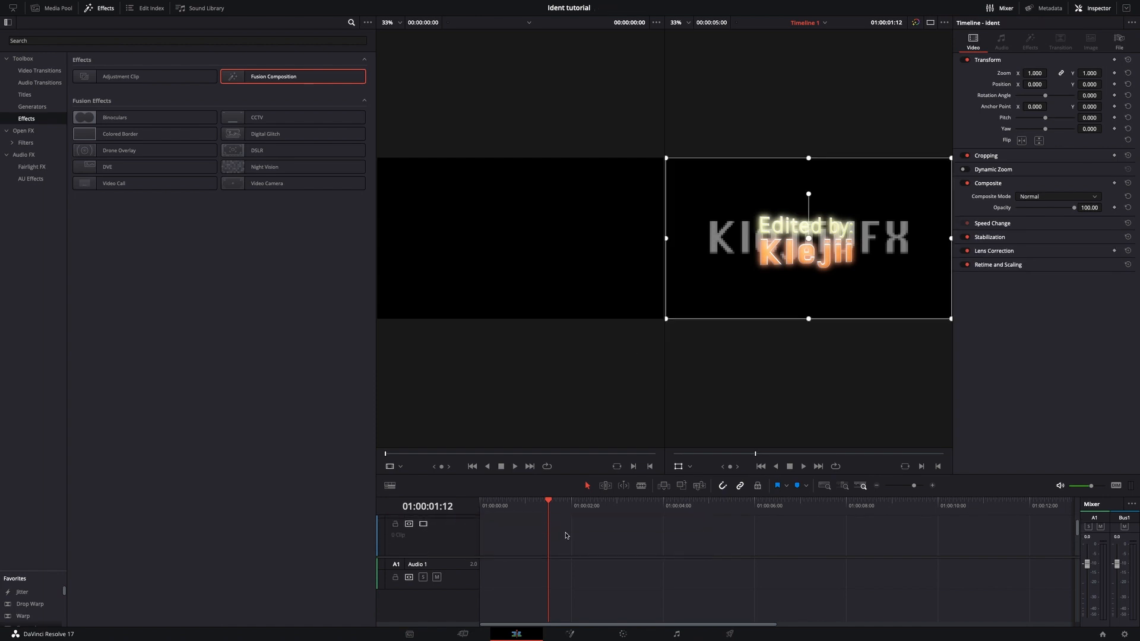
Check the render settings on the Deliver page and return to the Edit page.
click(749, 634)
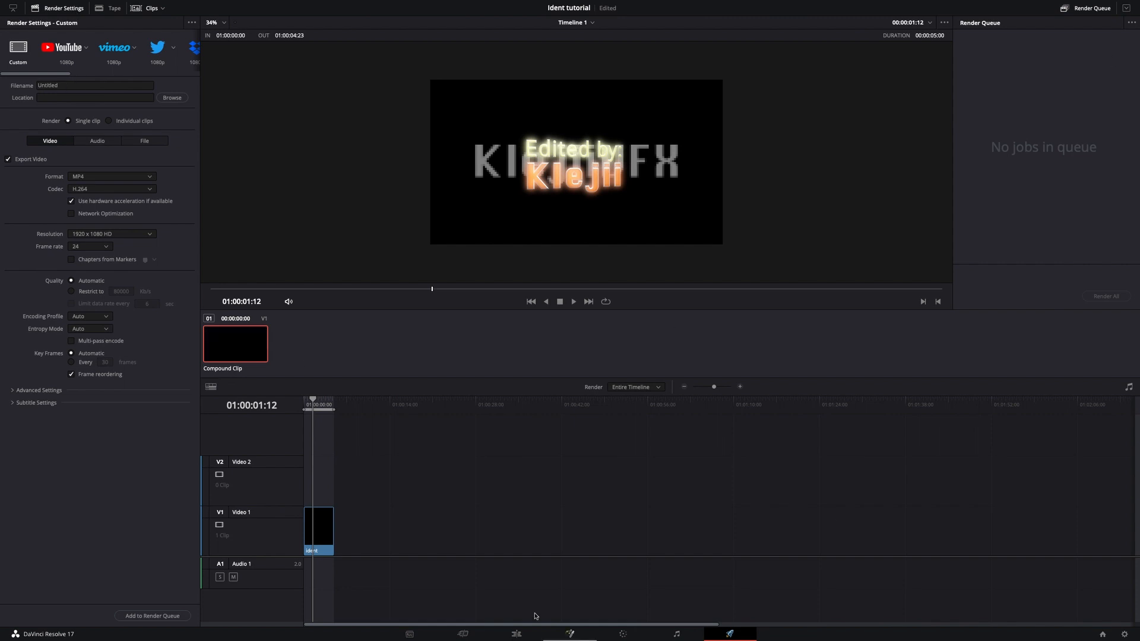
click(500, 637)
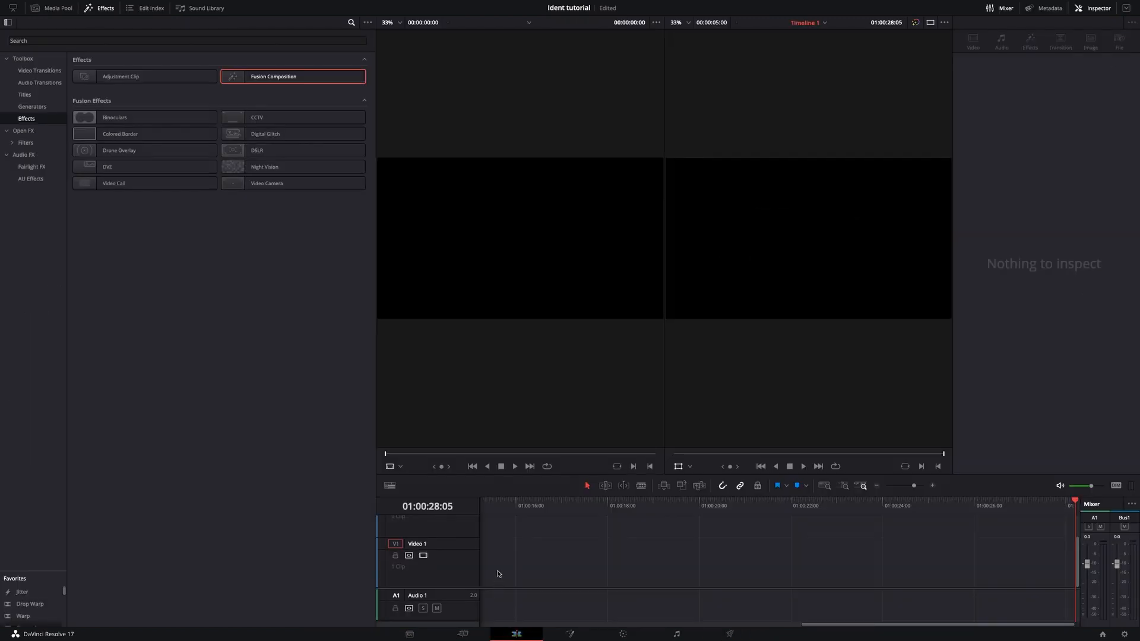
scroll(597, 557, up, 2)
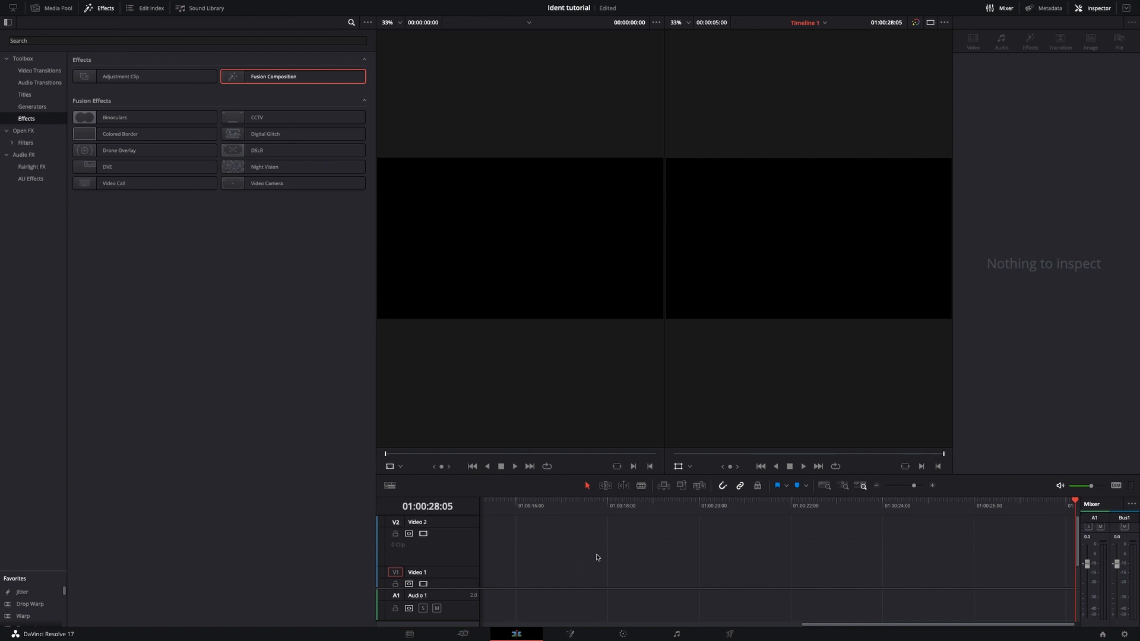
scroll(597, 557, down, 2)
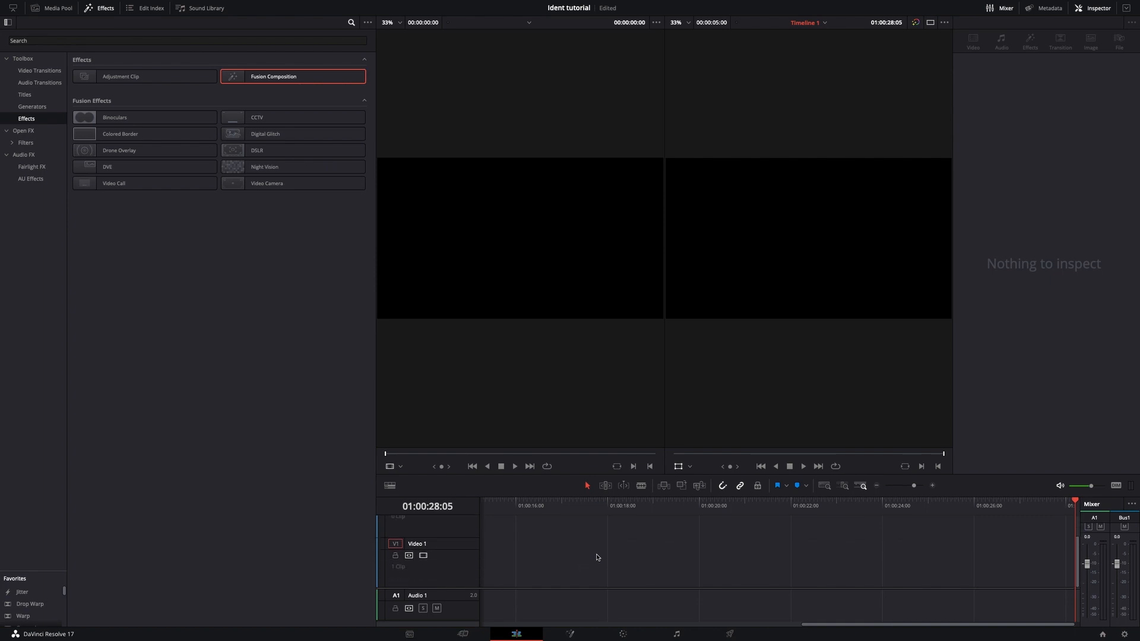
click(728, 635)
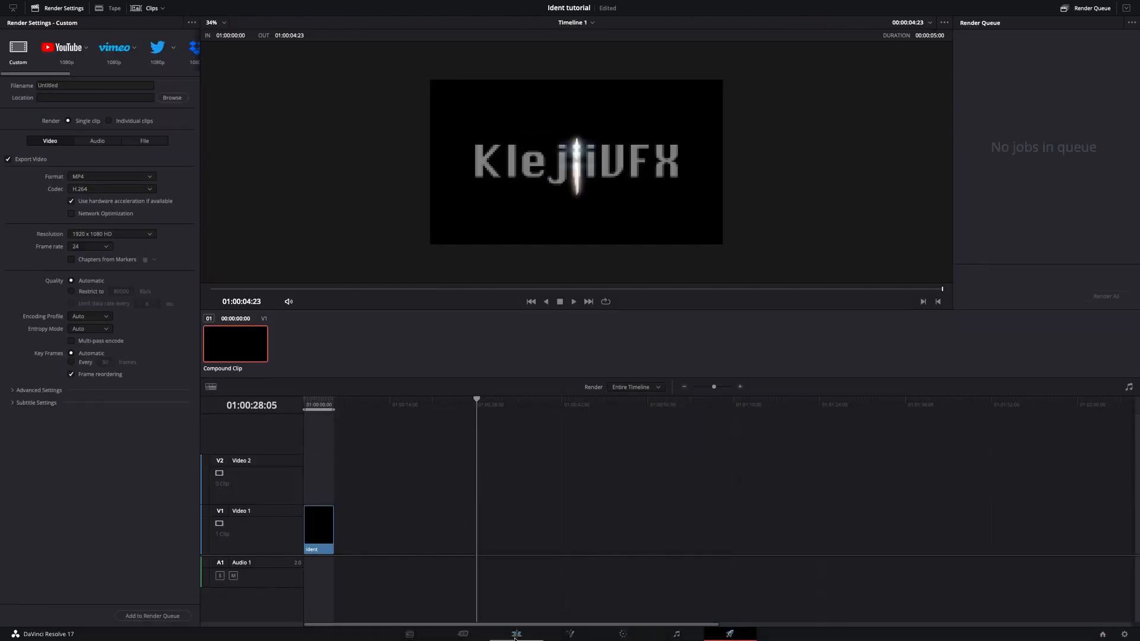
click(516, 634)
From the Deliver page's render queue, reveal the rendered ident file of Job 1 in Finder.
click(729, 633)
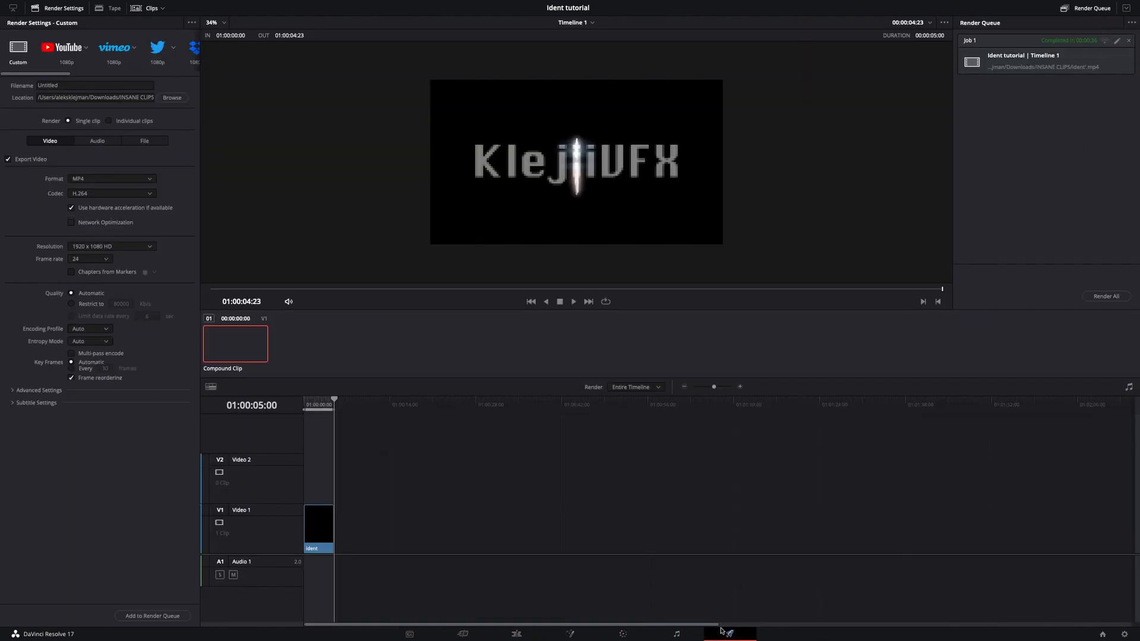
right_click(1091, 67)
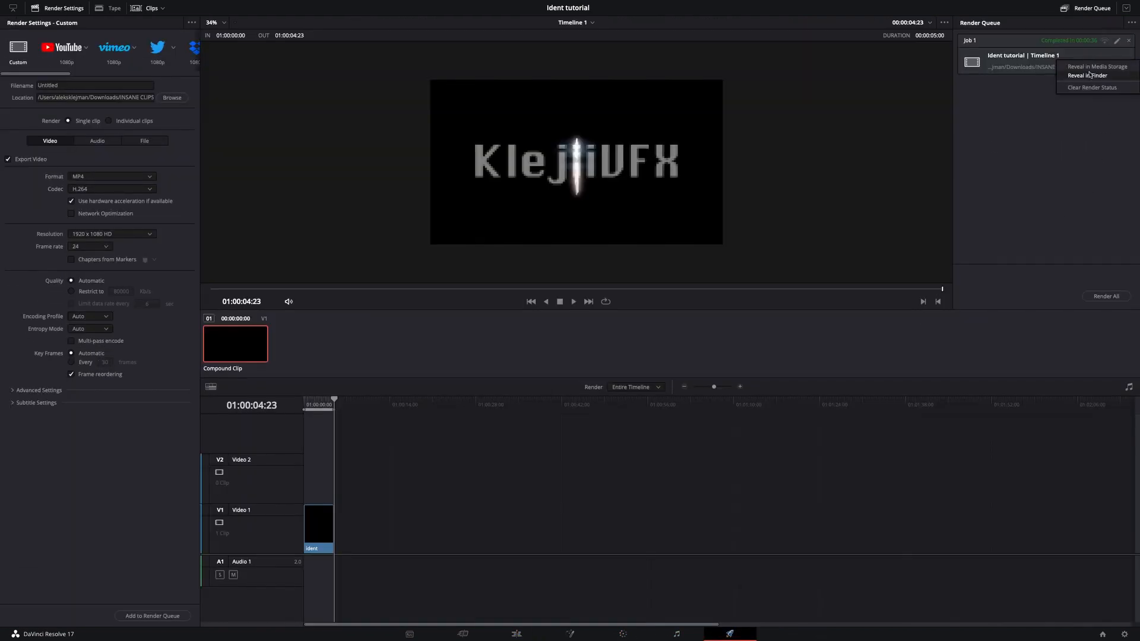
click(1088, 75)
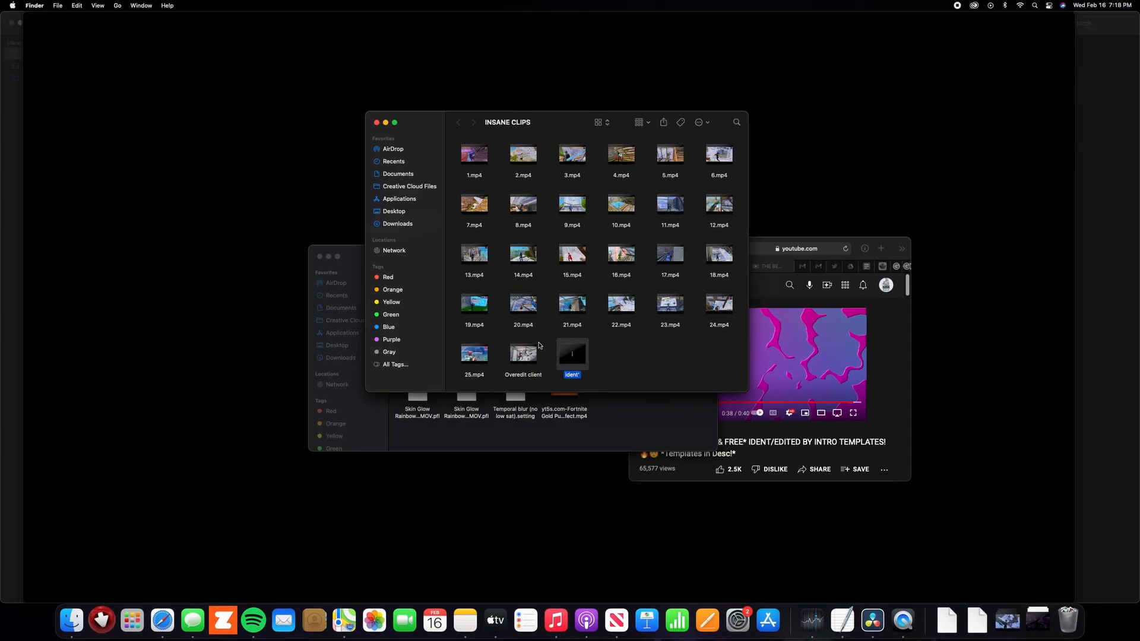
mouse_move(572, 360)
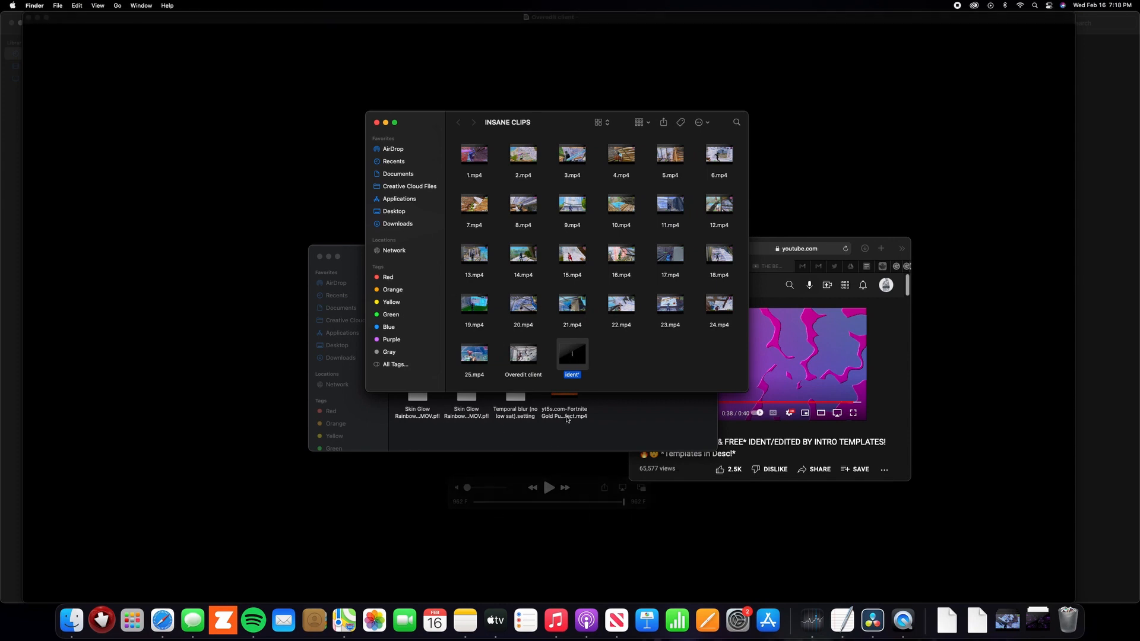
Switch back to DaVinci Resolve and open the project "fgh" from the Project Manager.
click(873, 621)
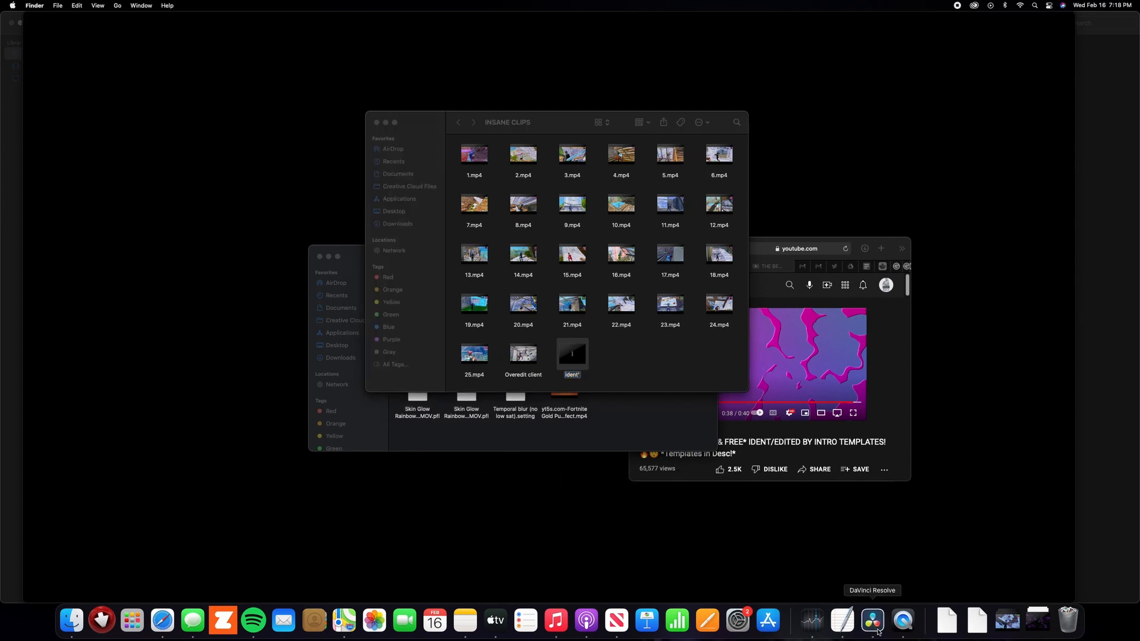
click(1101, 634)
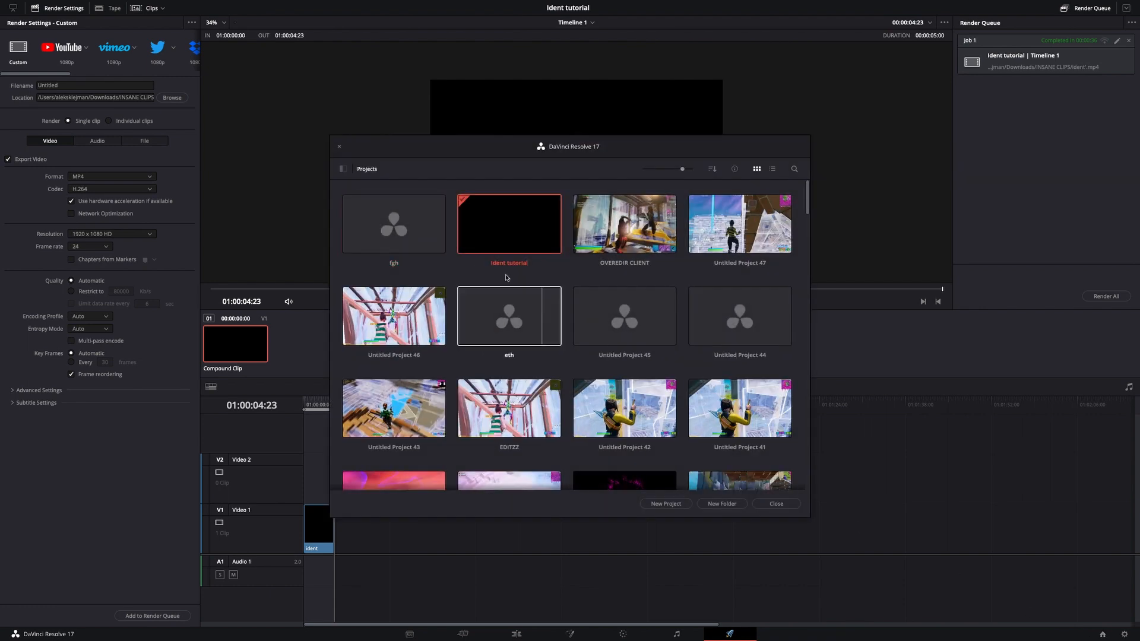
double_click(412, 224)
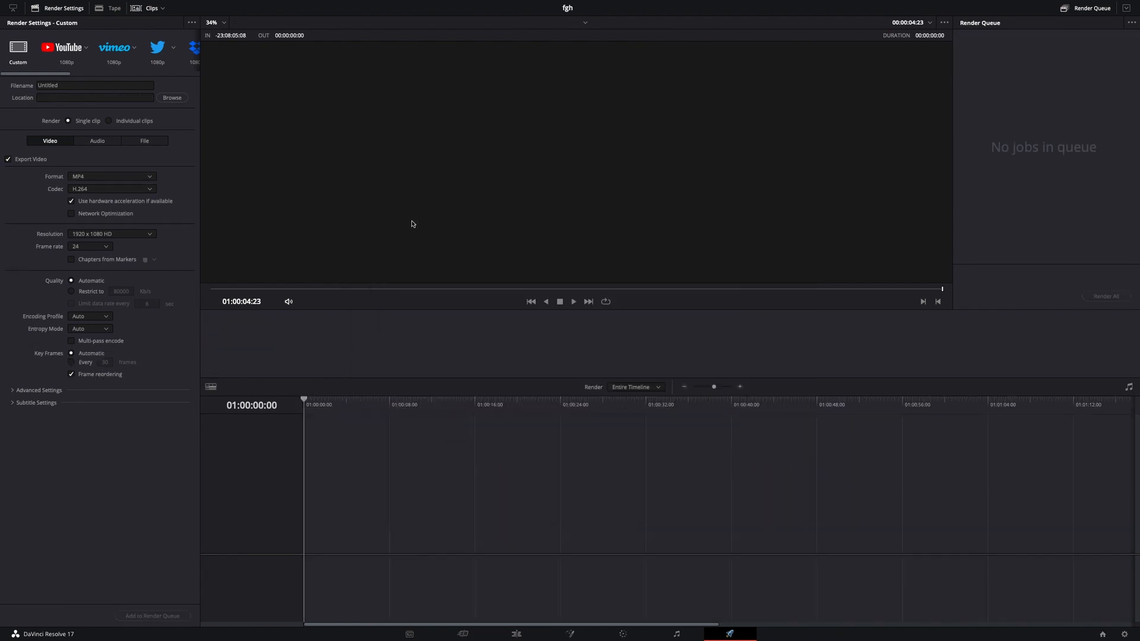
On the Cut page, import the rendered ident' video from the INSANE CLIPS folder into the media pool.
click(484, 637)
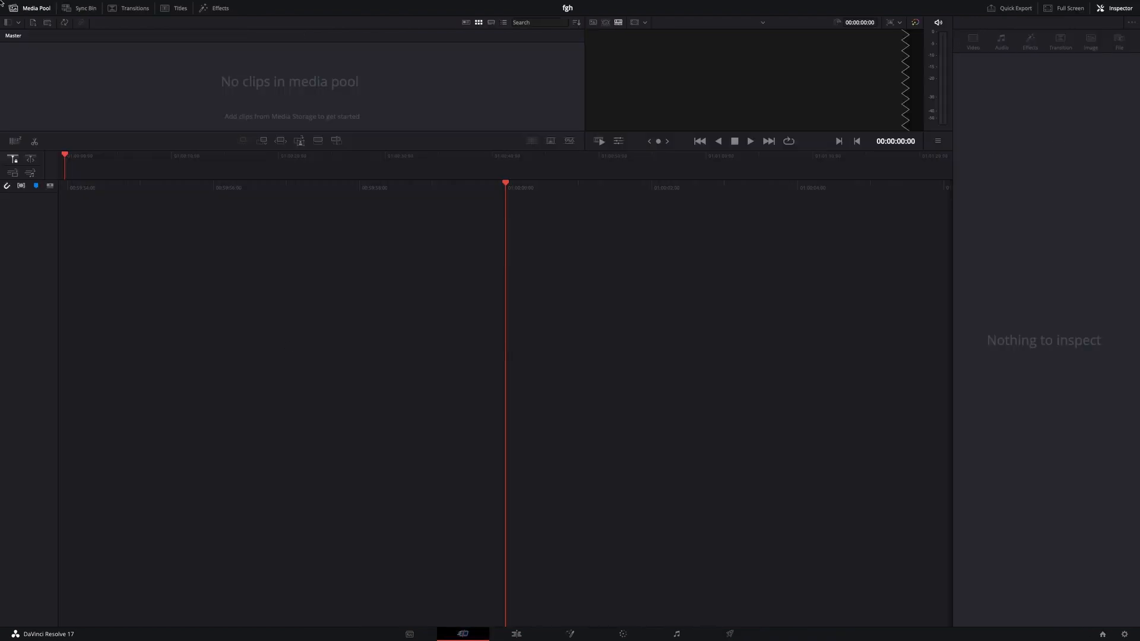
click(34, 23)
click(587, 128)
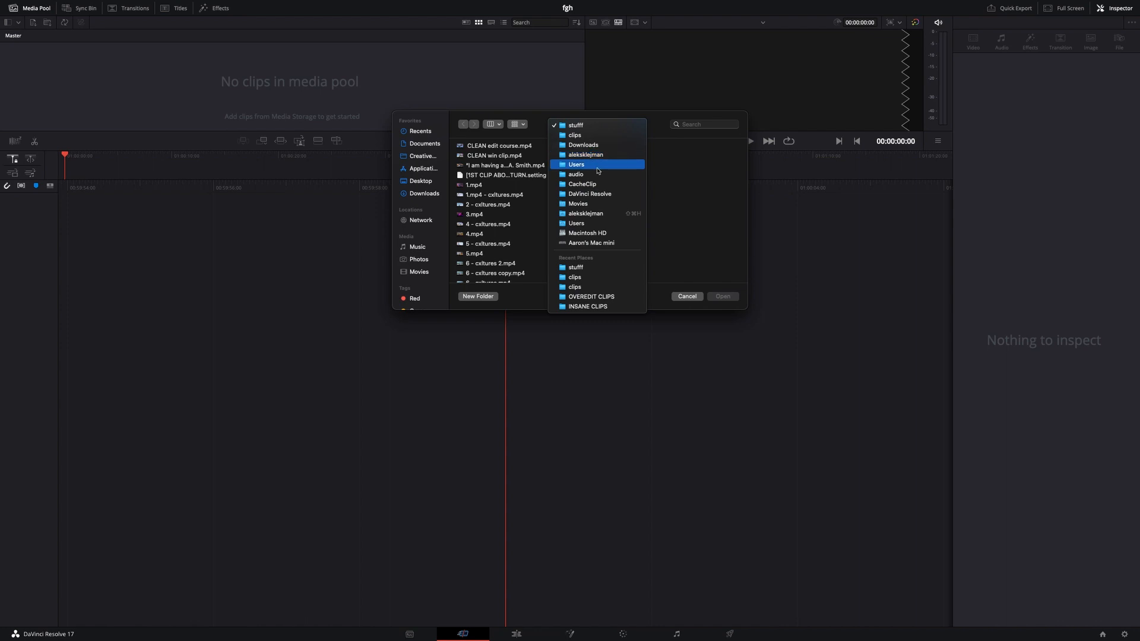
click(596, 306)
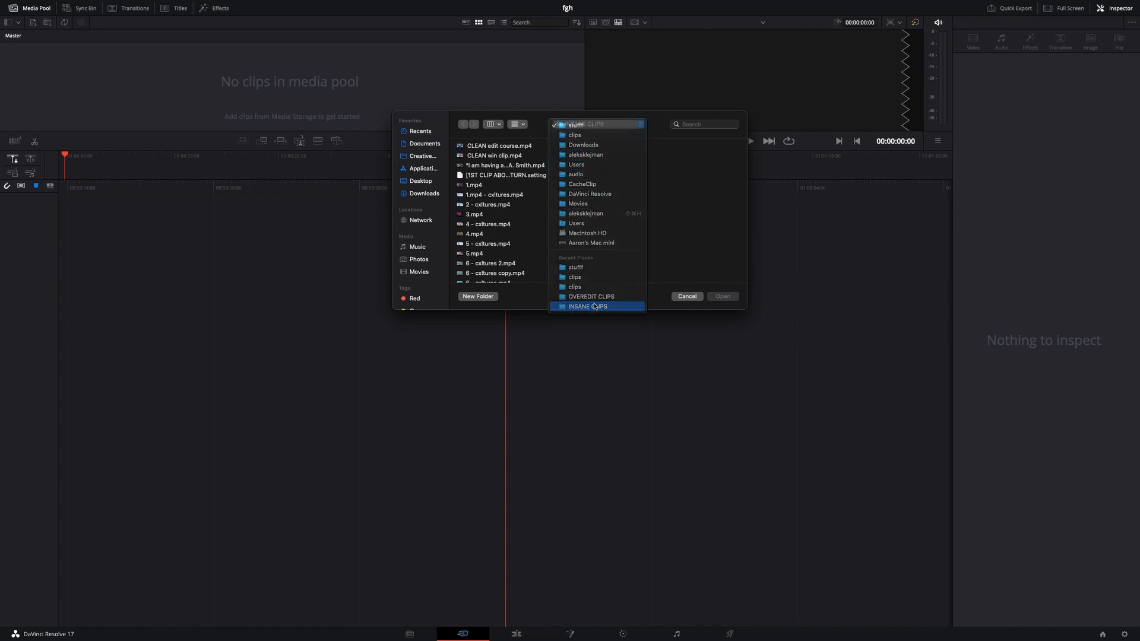
click(596, 265)
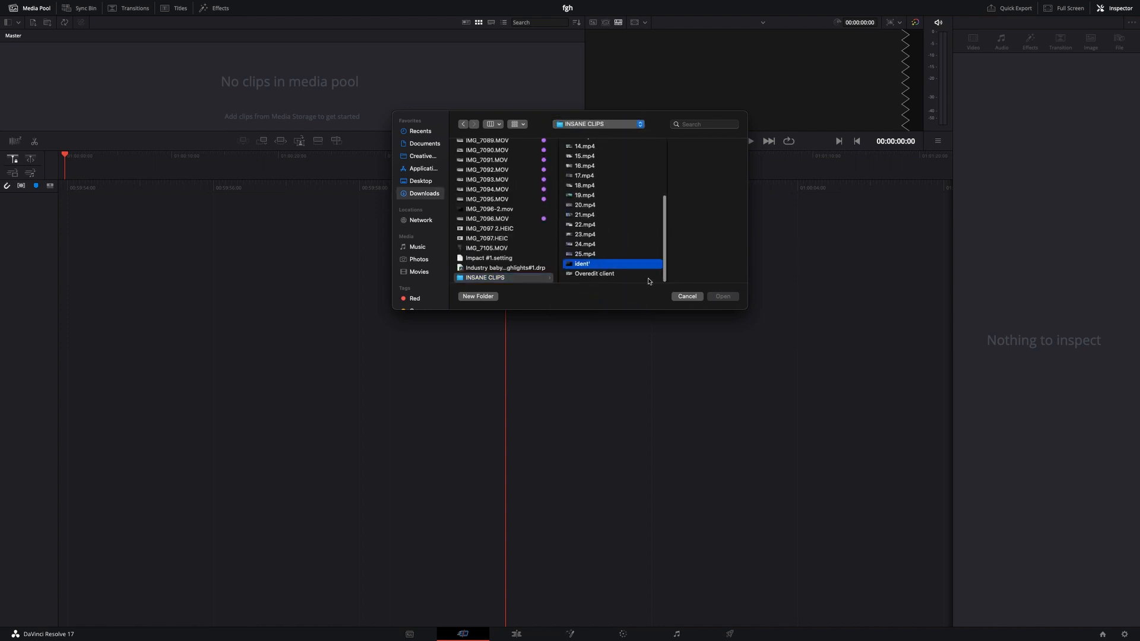
click(723, 297)
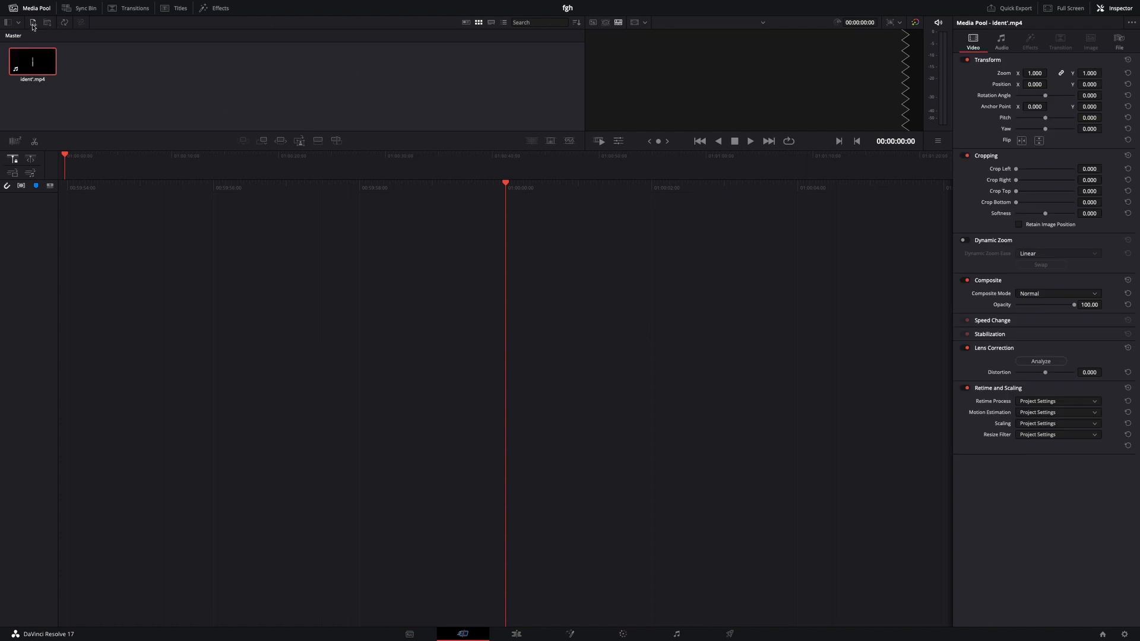
Import the gameplay clip 4.mp4 from the INSANE CLIPS folder into the media pool.
click(33, 26)
click(498, 176)
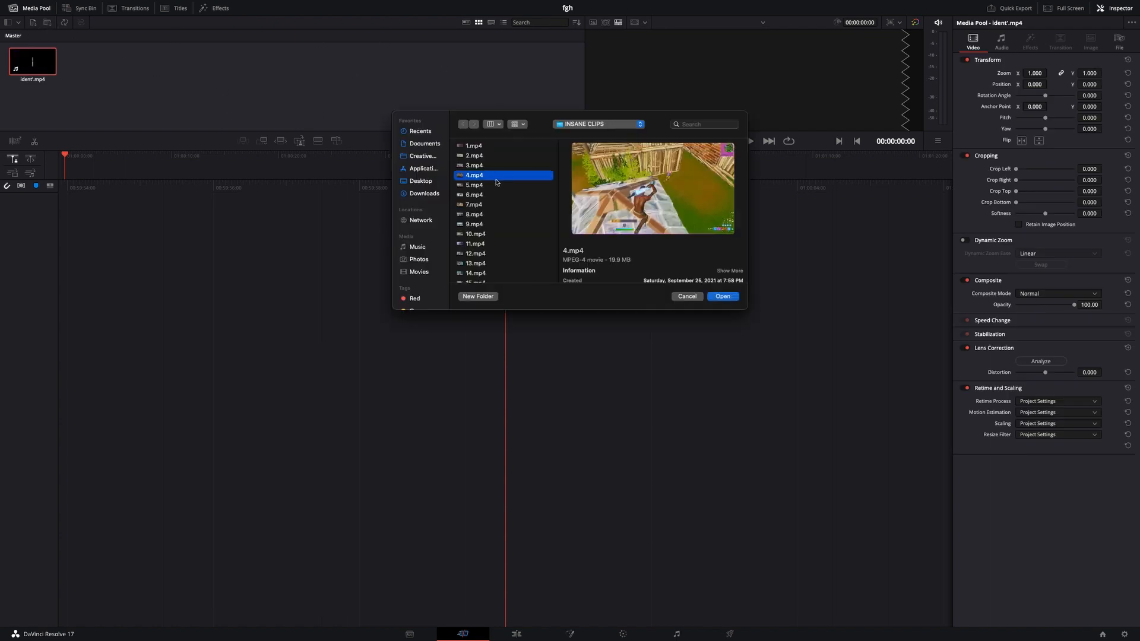
click(722, 297)
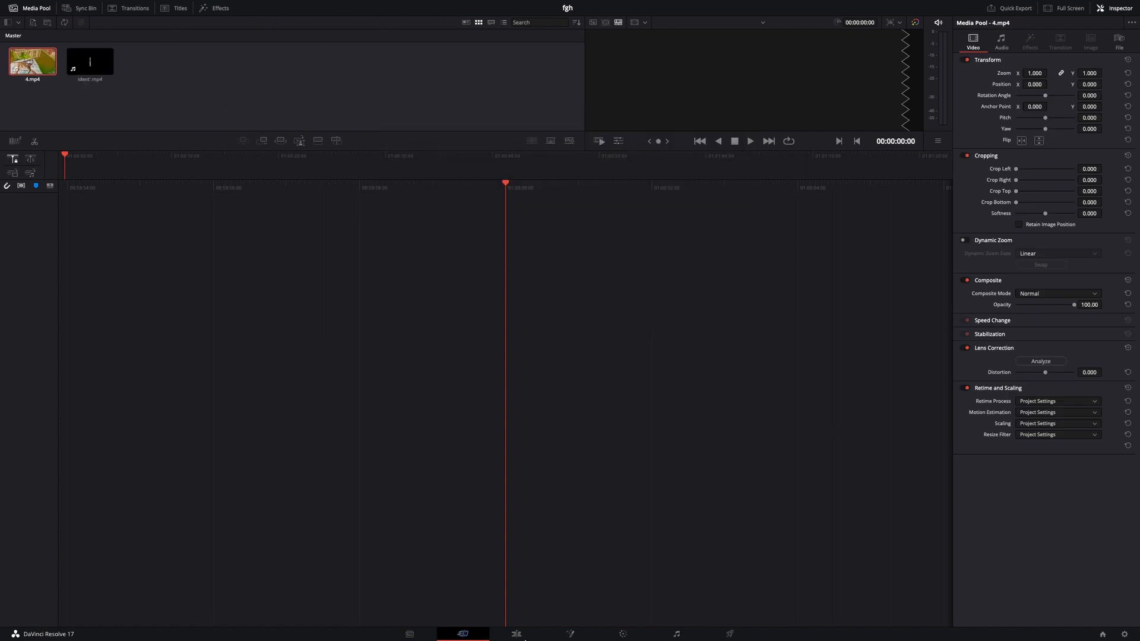
On the Edit page, place 4.mp4 from the media pool at the start of a new timeline.
click(525, 632)
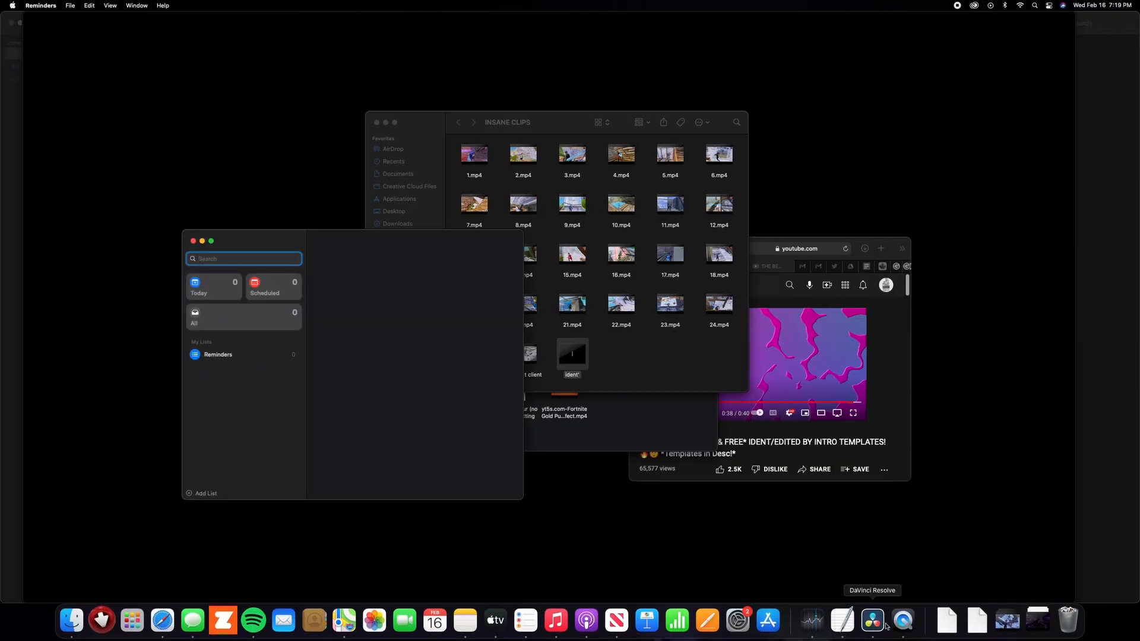
click(885, 626)
click(528, 634)
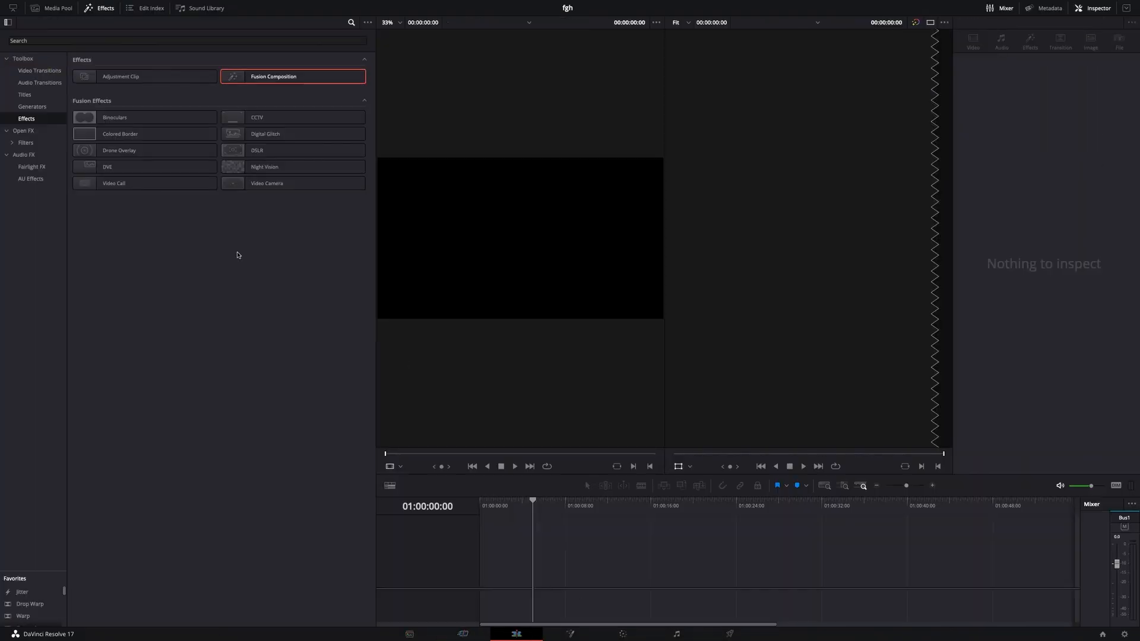
click(49, 7)
drag(102, 50, 487, 578)
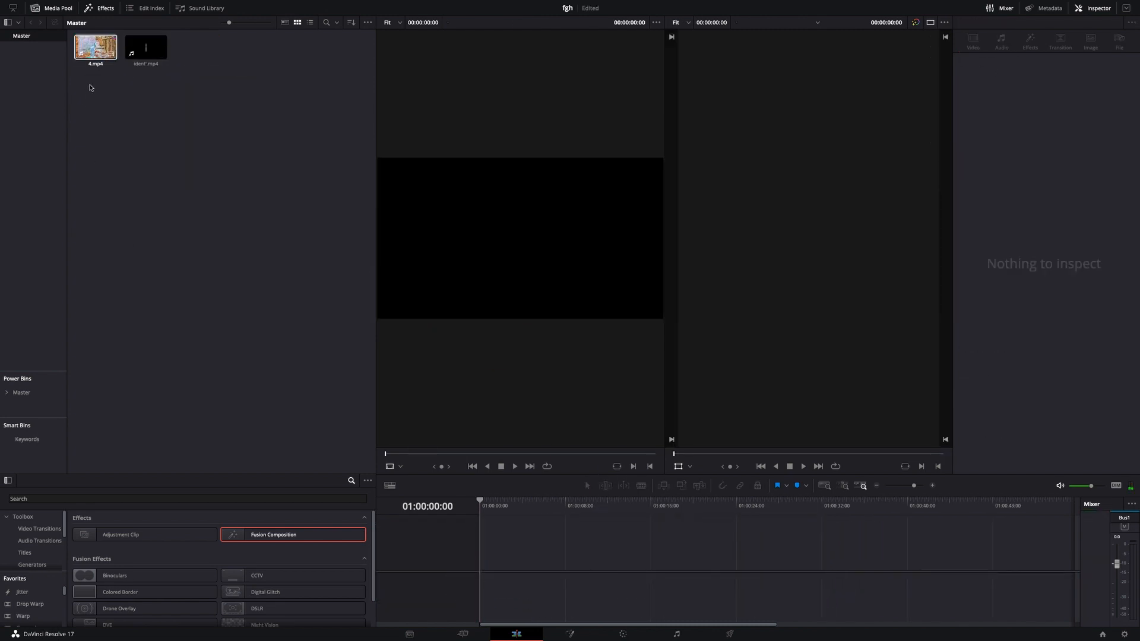
drag(95, 47, 508, 534)
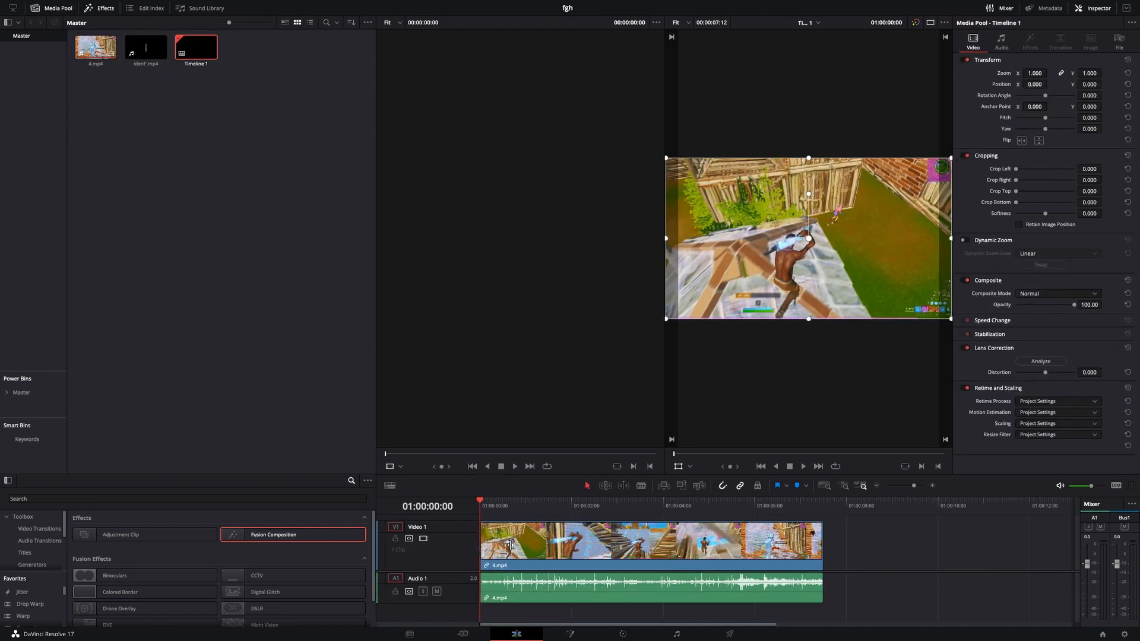
Unlink the audio of 4.mp4 from its video and delete the audio clip on Audio 1.
click(511, 545)
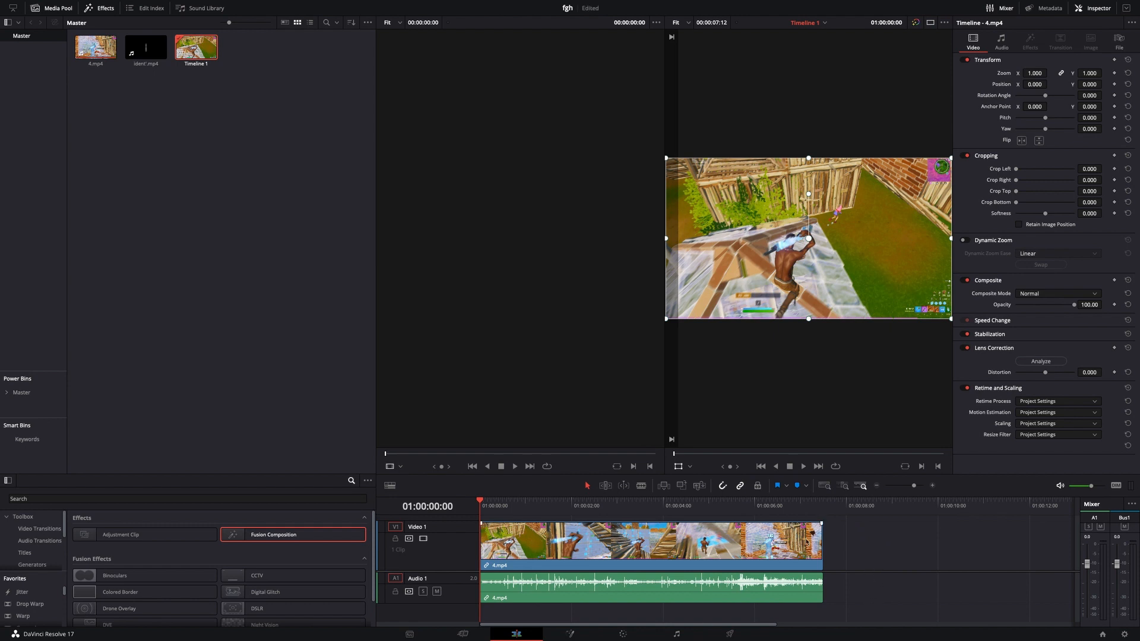
key(space)
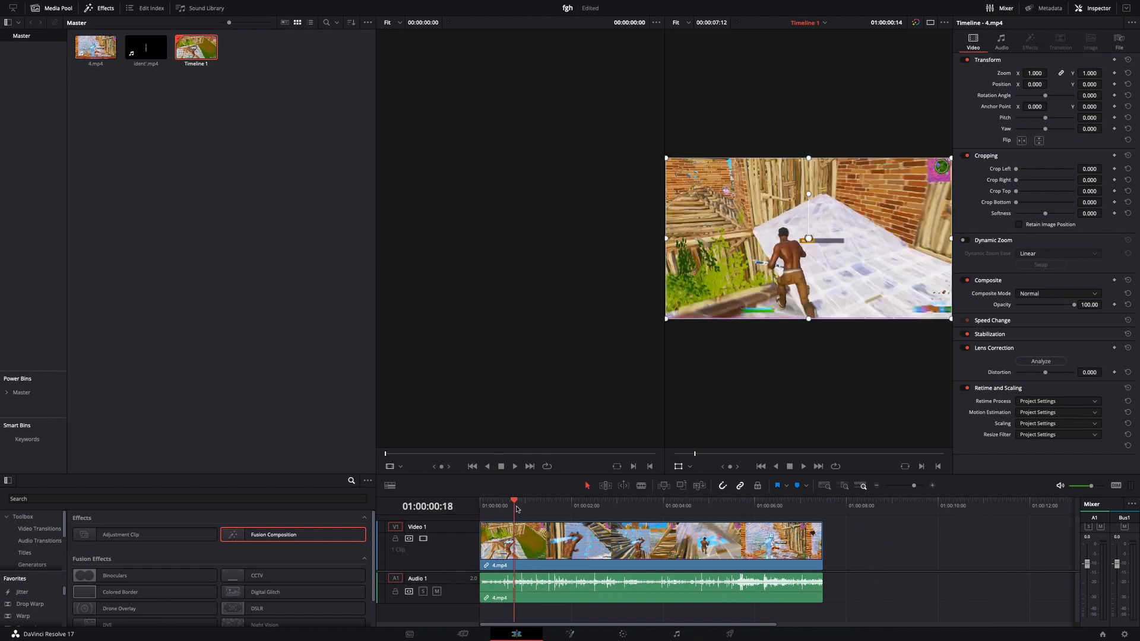
right_click(561, 542)
click(580, 535)
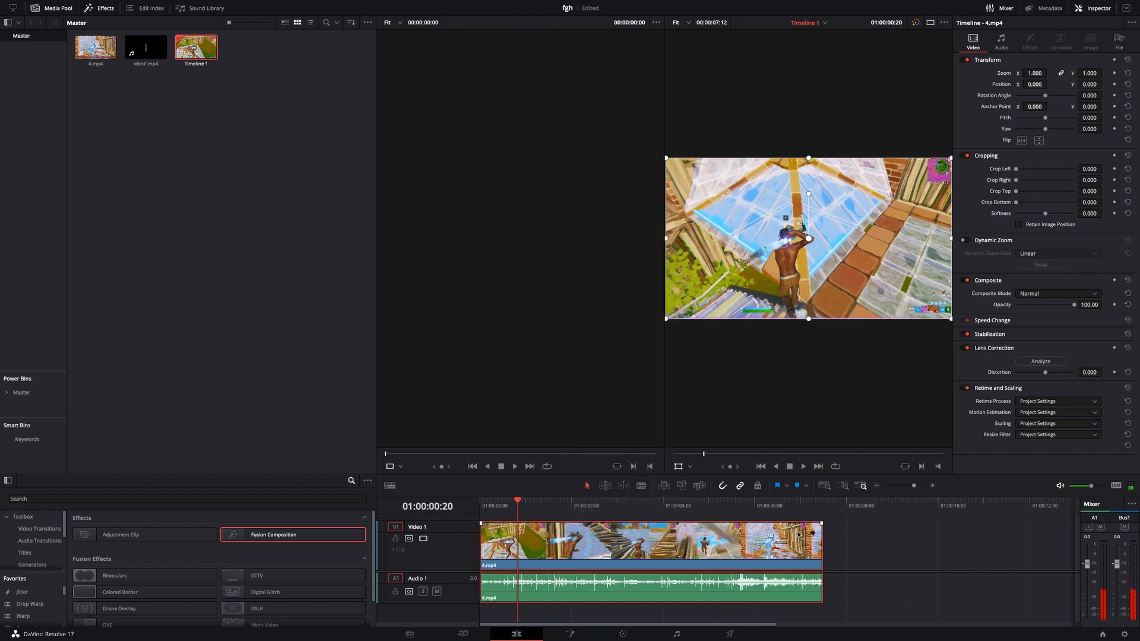
click(788, 587)
key(Delete)
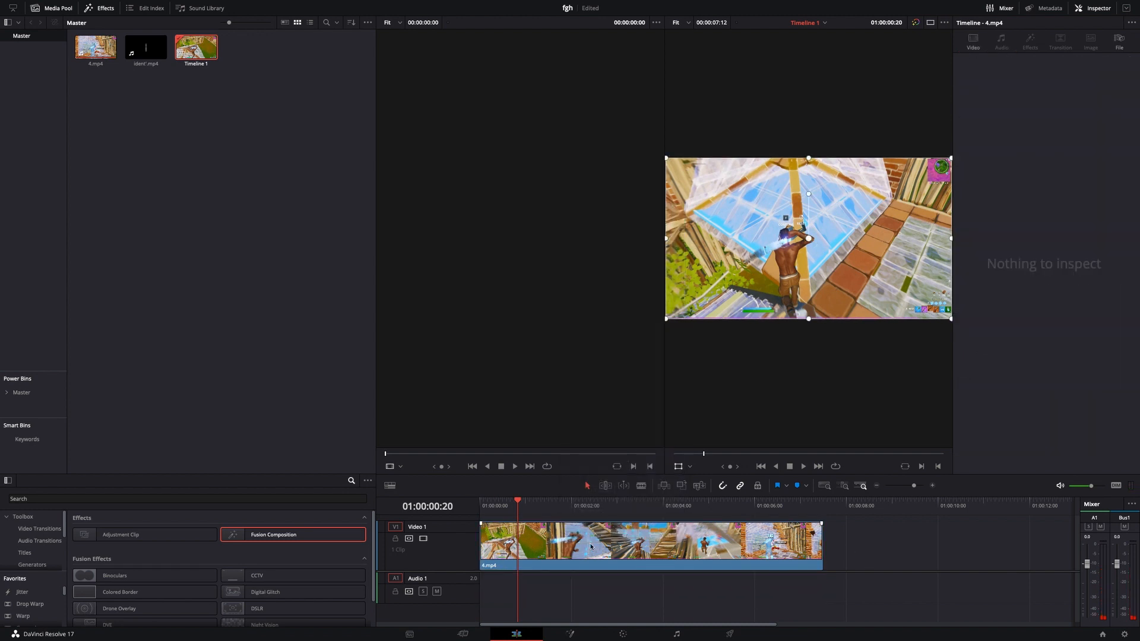
Trim the end of 4.mp4 on Video 1 to 01:00:02:21.
drag(518, 508, 611, 508)
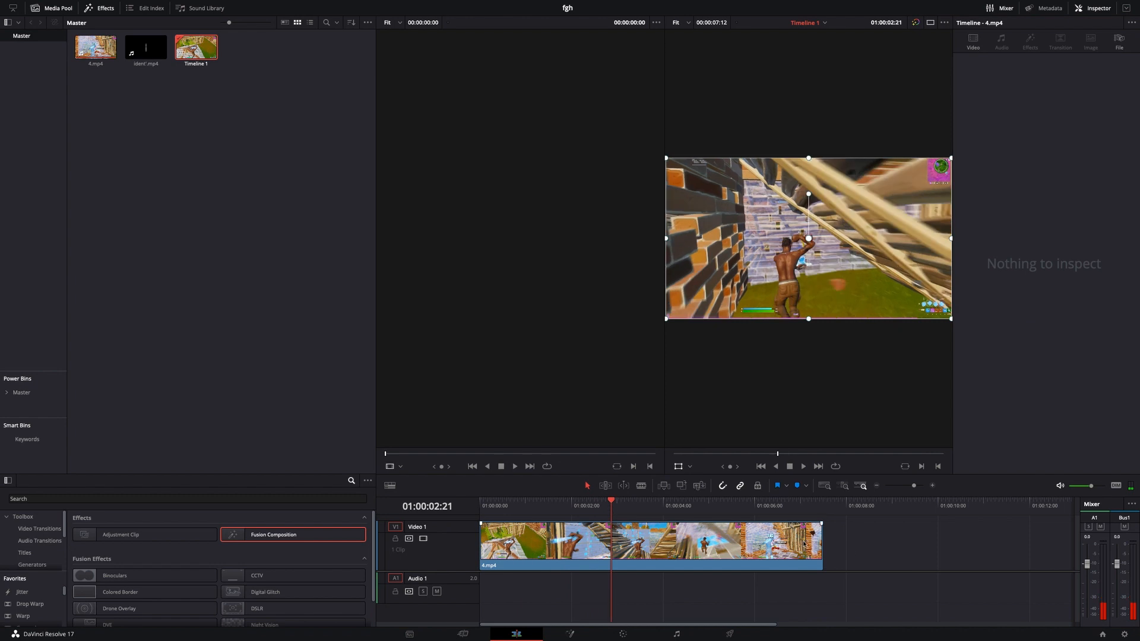
drag(820, 546, 611, 545)
Place ident'.mp4 on Video 1 after the gameplay clip, then unlink and delete its audio.
drag(137, 51, 732, 552)
right_click(769, 561)
click(788, 553)
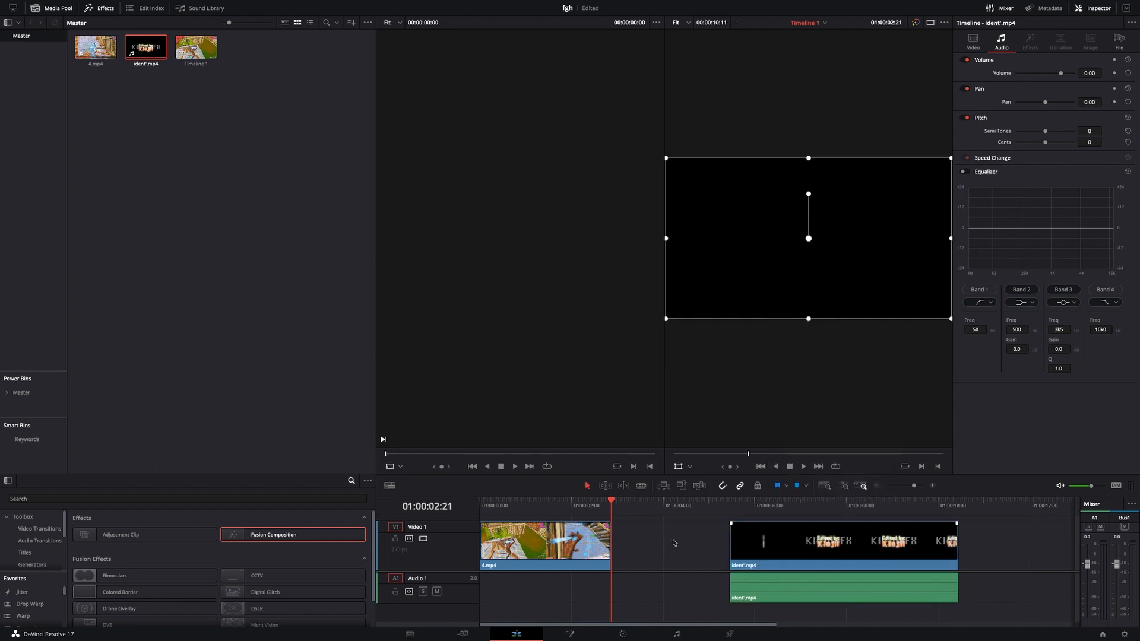
key(Delete)
Open ident'.mp4 on the Fusion page at 01:00:06:23 and add a Delta Keyer between MediaIn1 and MediaOut1.
drag(623, 506, 797, 530)
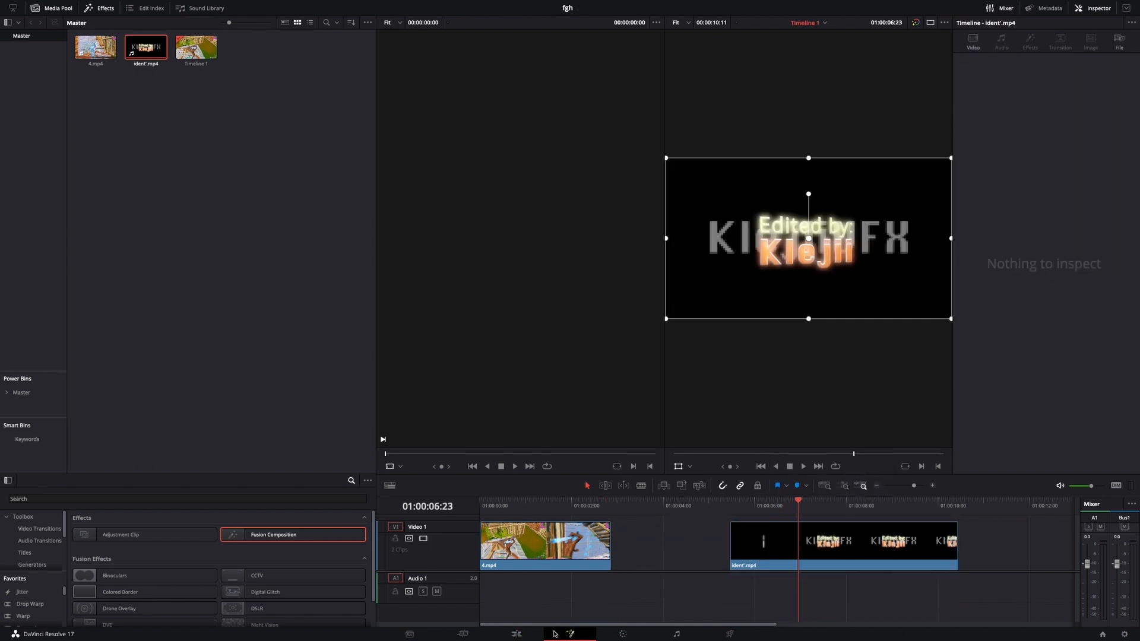
click(569, 634)
key(shift+space)
text(delt)
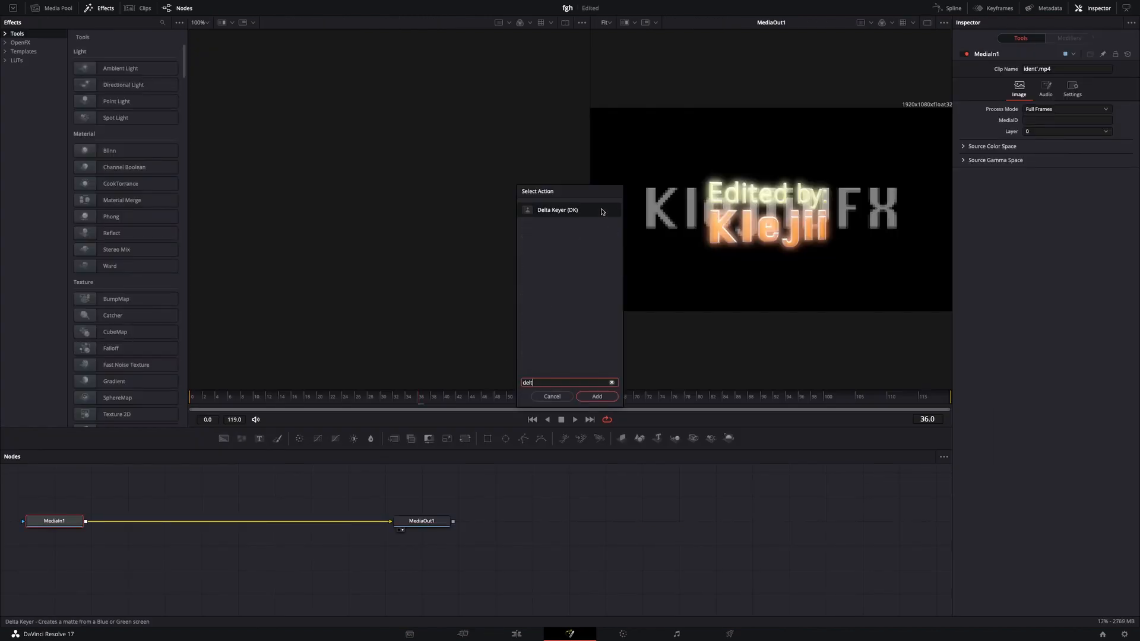
click(597, 396)
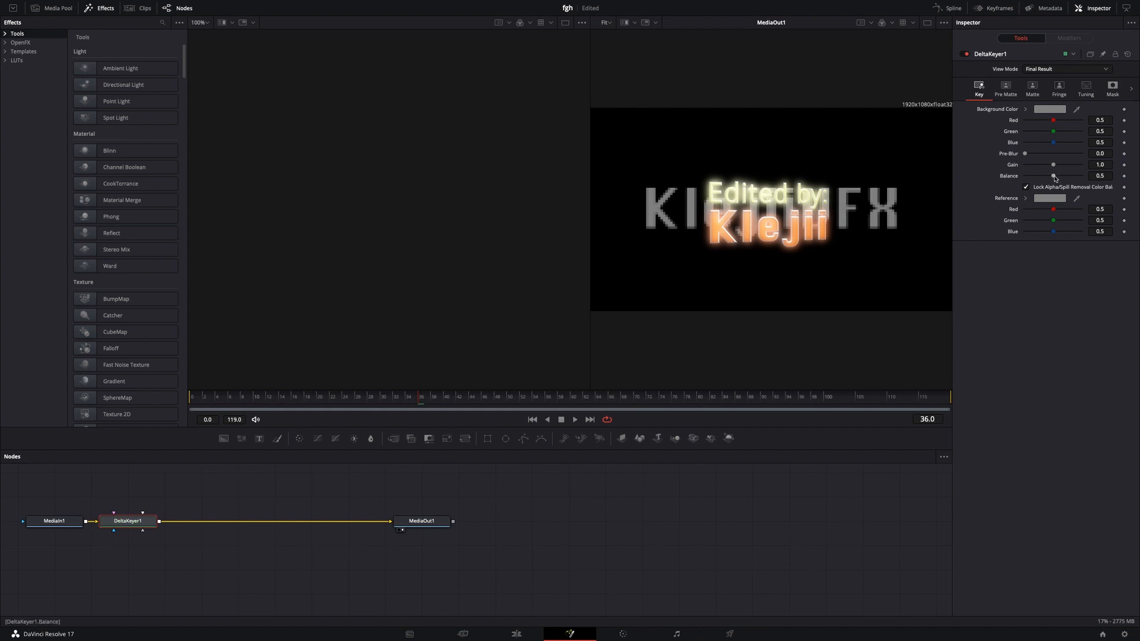
Set the Delta Keyer's background and reference colours to black, with red, green and blue all at 0.0.
drag(1054, 142, 976, 124)
drag(1011, 220, 1004, 221)
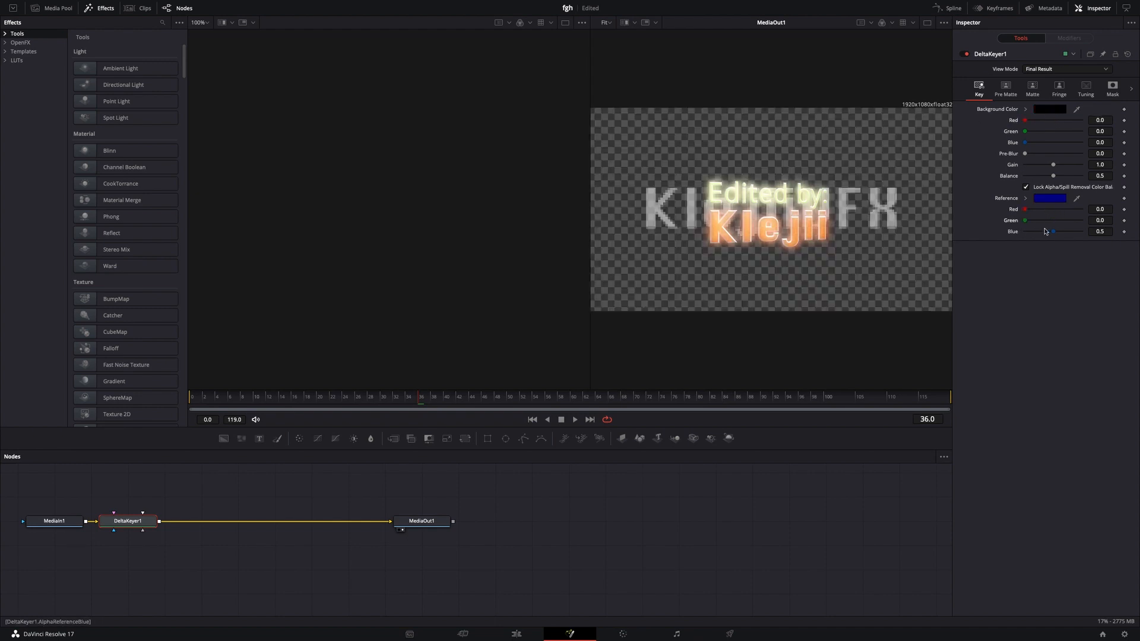
click(525, 620)
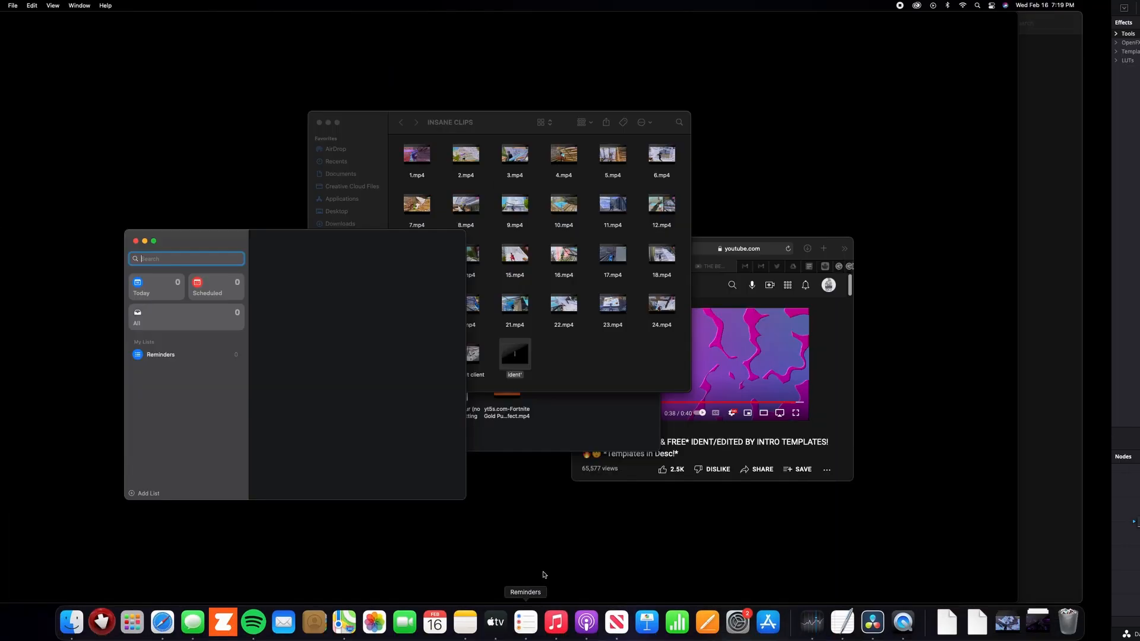
click(878, 625)
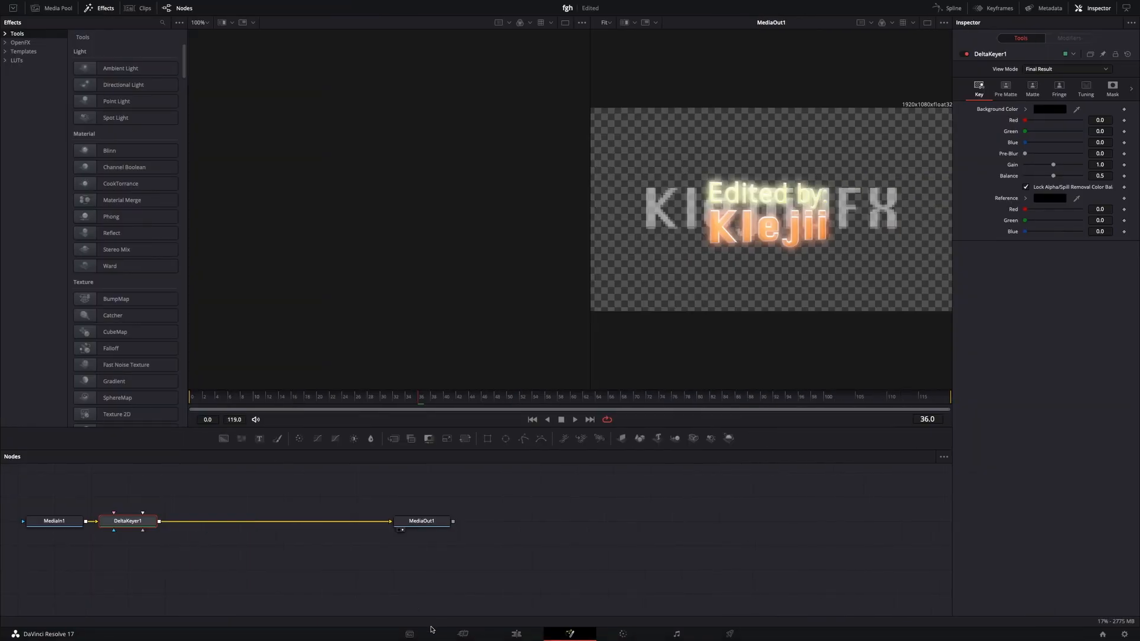
On the Edit page, move ident'.mp4 to the start of Video 2 above 4.mp4 and extend 4.mp4 to its full length.
click(490, 639)
drag(849, 537, 496, 503)
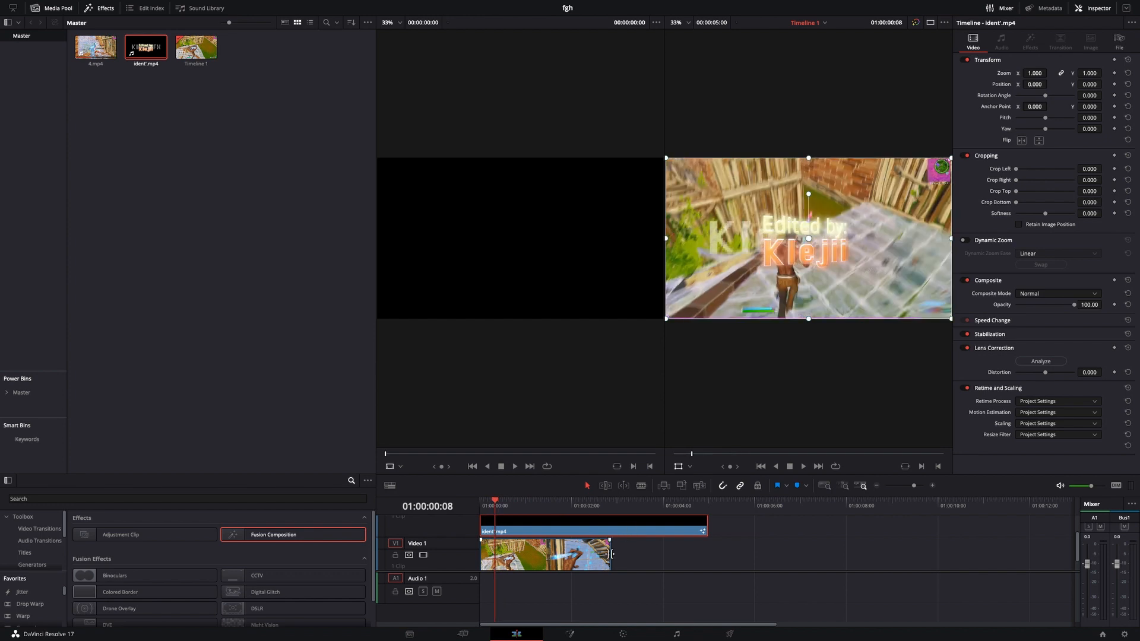
drag(611, 554, 824, 552)
scroll(526, 514, up, 2)
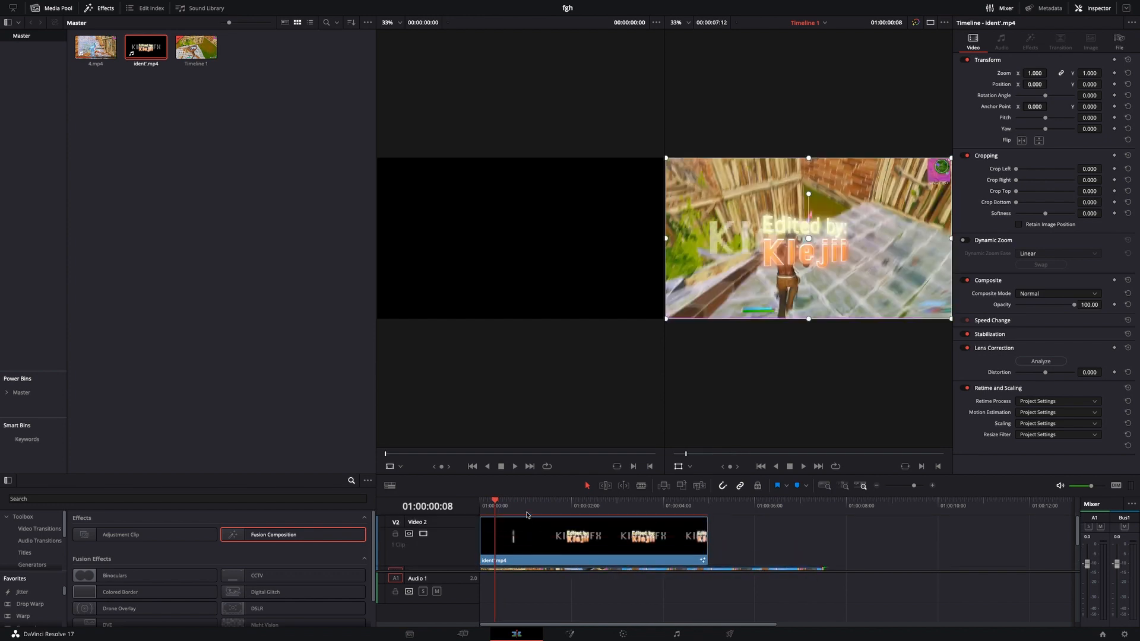
Trim the end of ident'.mp4 on Video 2 to 01:00:02:10 and bring up the available video transitions.
drag(495, 503, 590, 509)
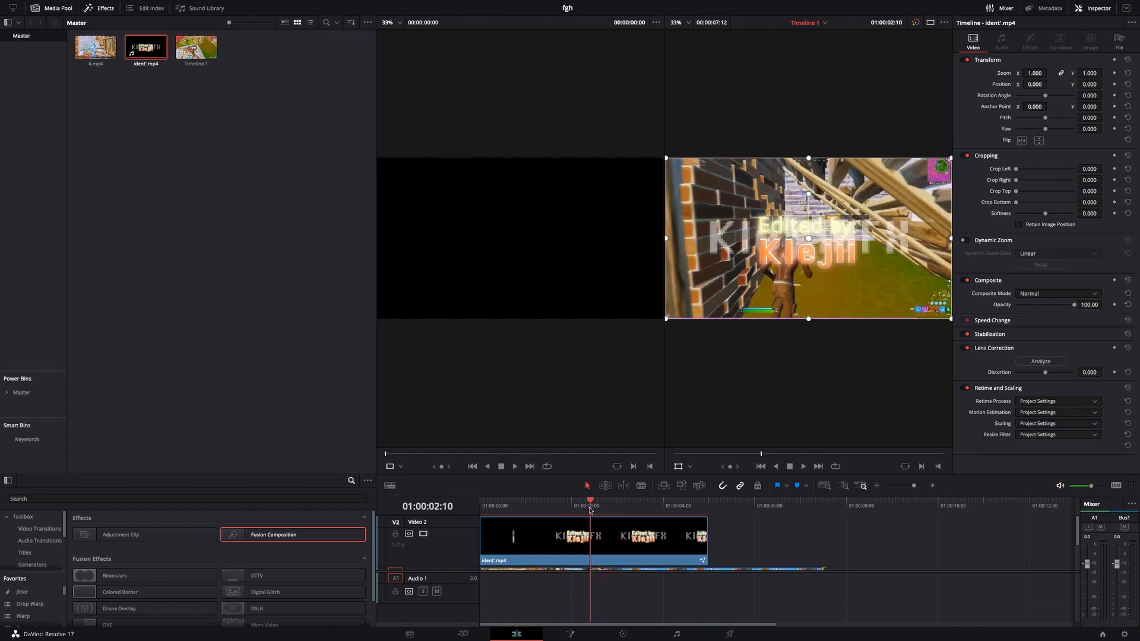
drag(706, 531, 591, 531)
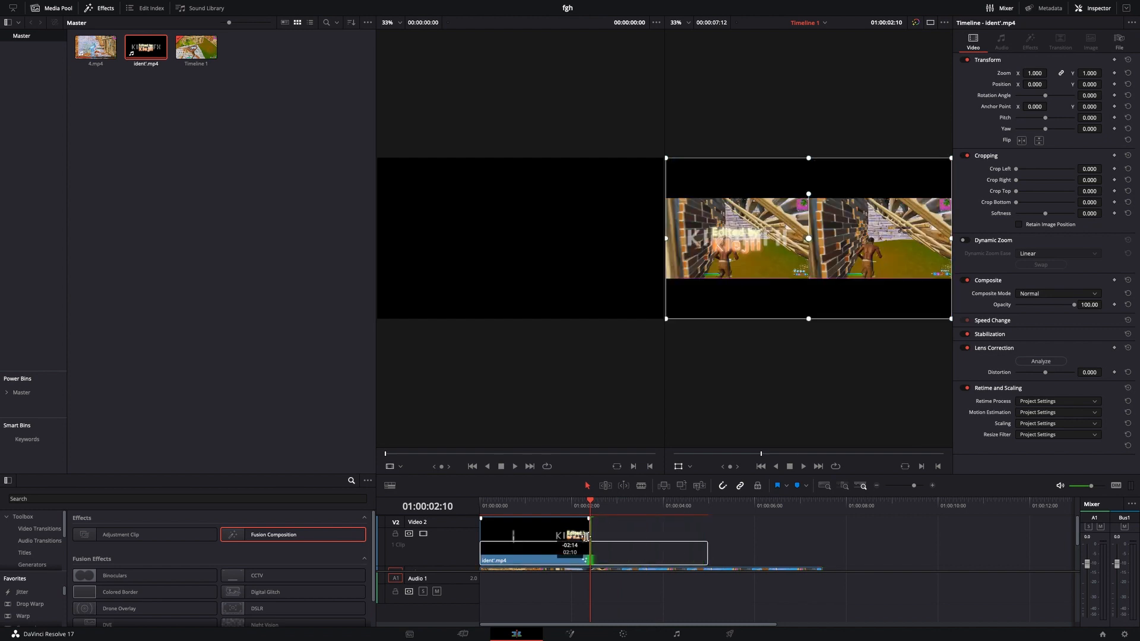
click(59, 8)
click(39, 71)
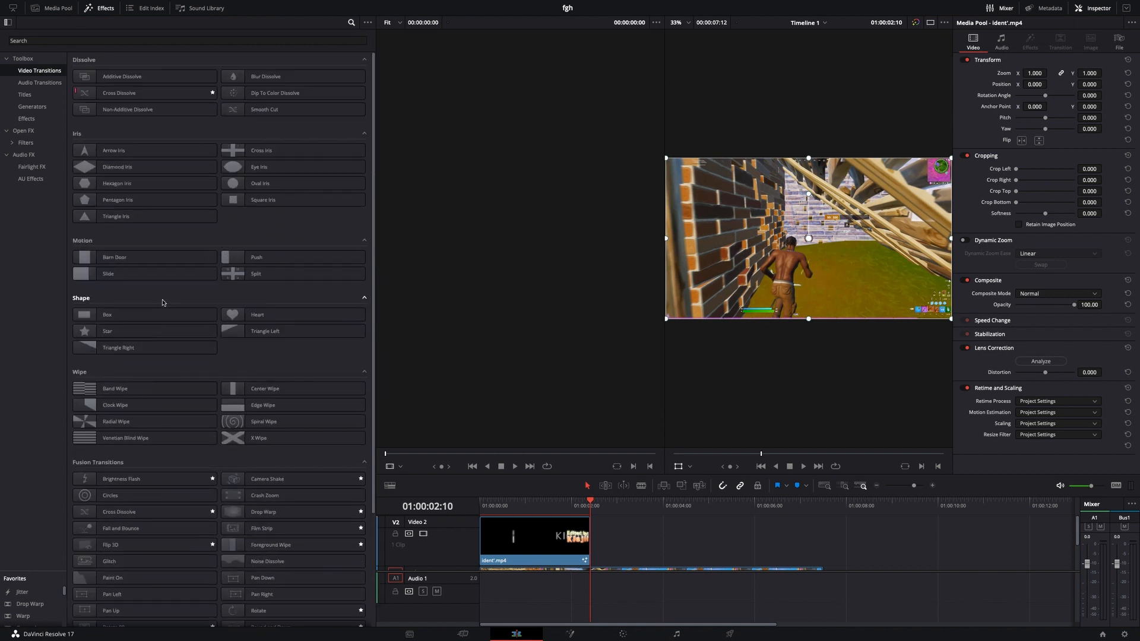
click(256, 79)
scroll(249, 190, down, 3)
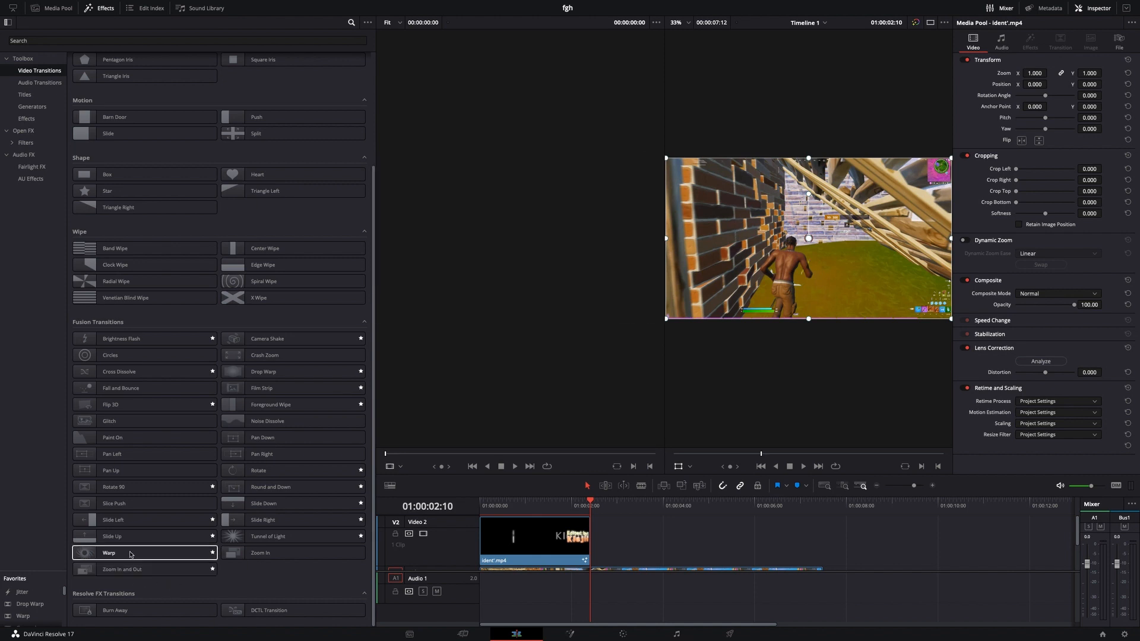
Try a Tunnel of Light transition at the end of ident'.mp4, preview it, and remove it.
drag(243, 536, 576, 512)
scroll(572, 535, down, 2)
click(570, 536)
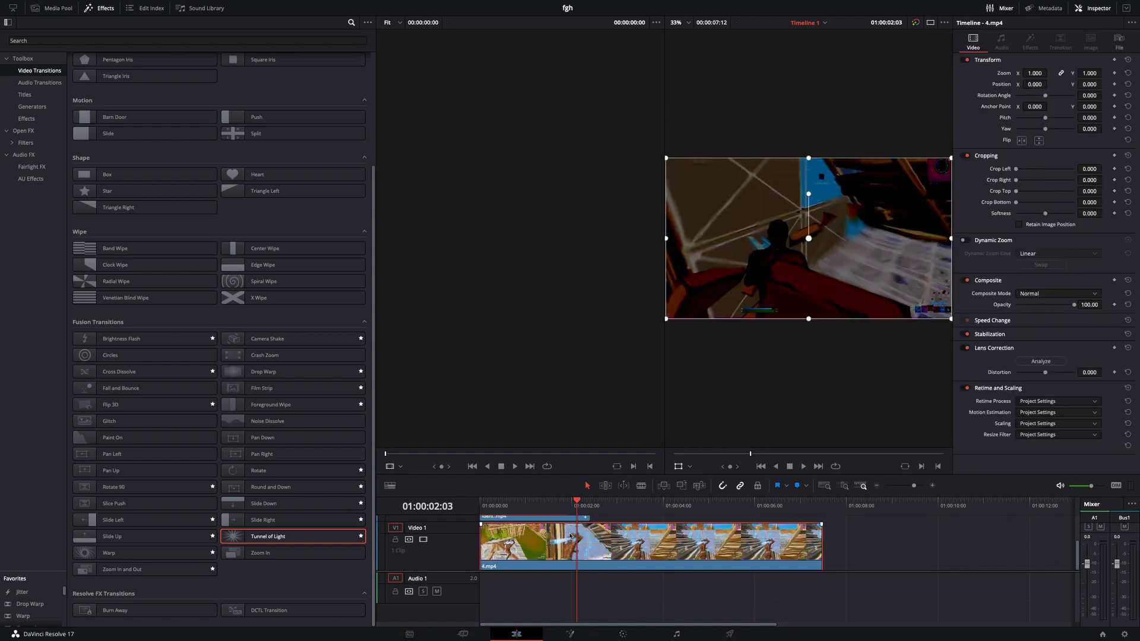
scroll(571, 536, up, 1)
mouse_move(583, 512)
mouse_down()
mouse_move(610, 511)
mouse_move(571, 511)
mouse_up()
scroll(600, 563, up, 2)
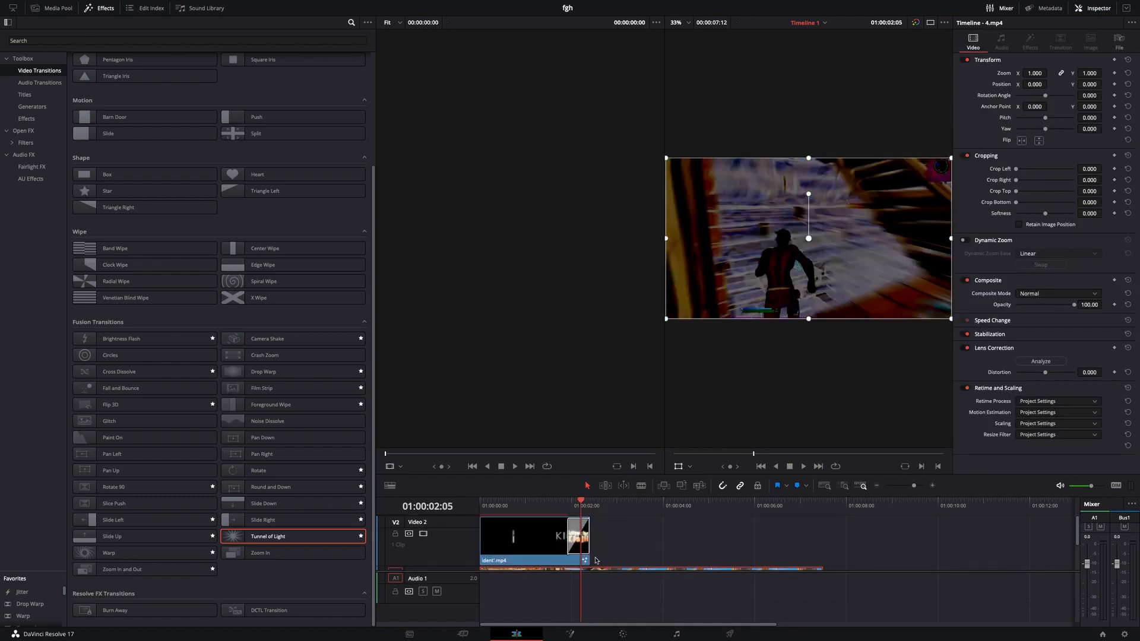
click(579, 545)
key(Delete)
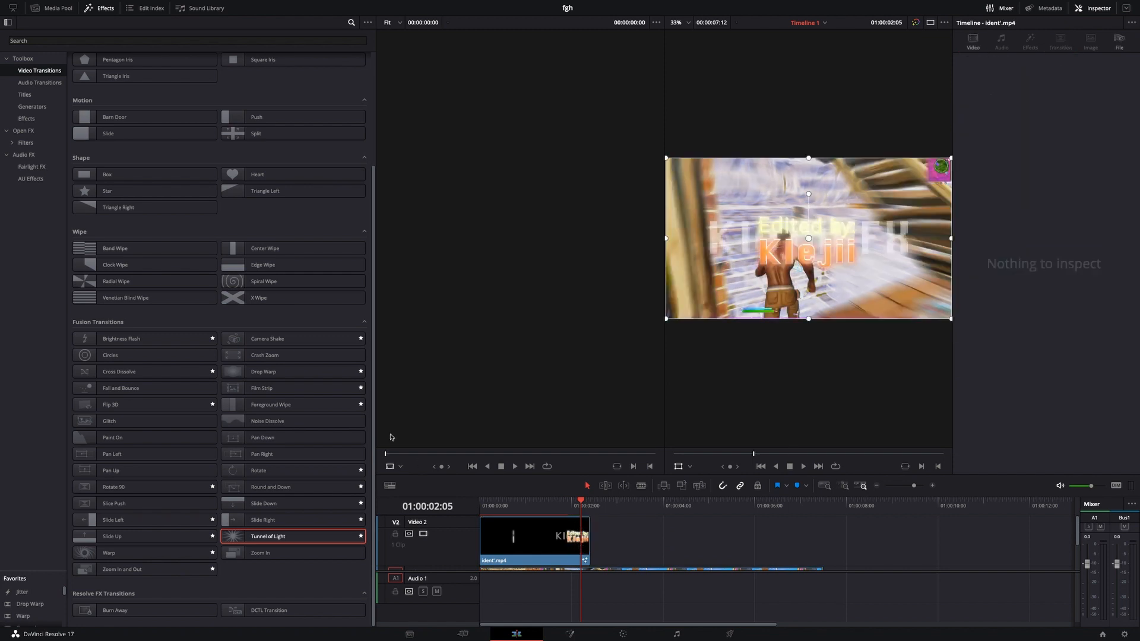
Add a Slide Right transition to the end of ident'.mp4 and split 4.mp4 on Video 1 where the ident ends.
drag(261, 520, 574, 516)
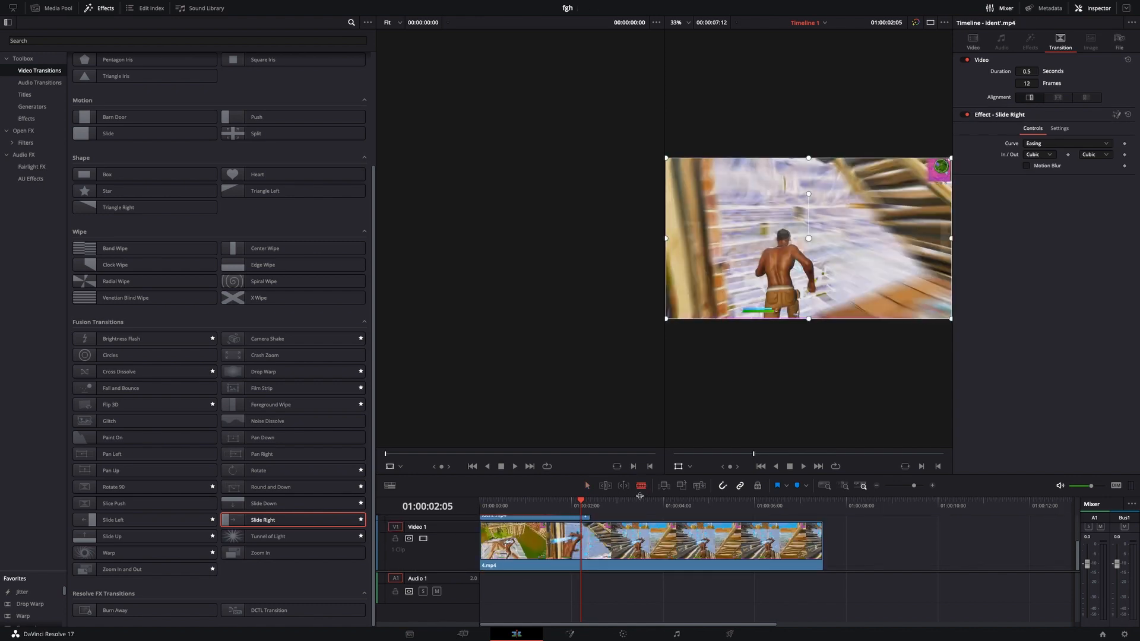
click(590, 540)
click(587, 485)
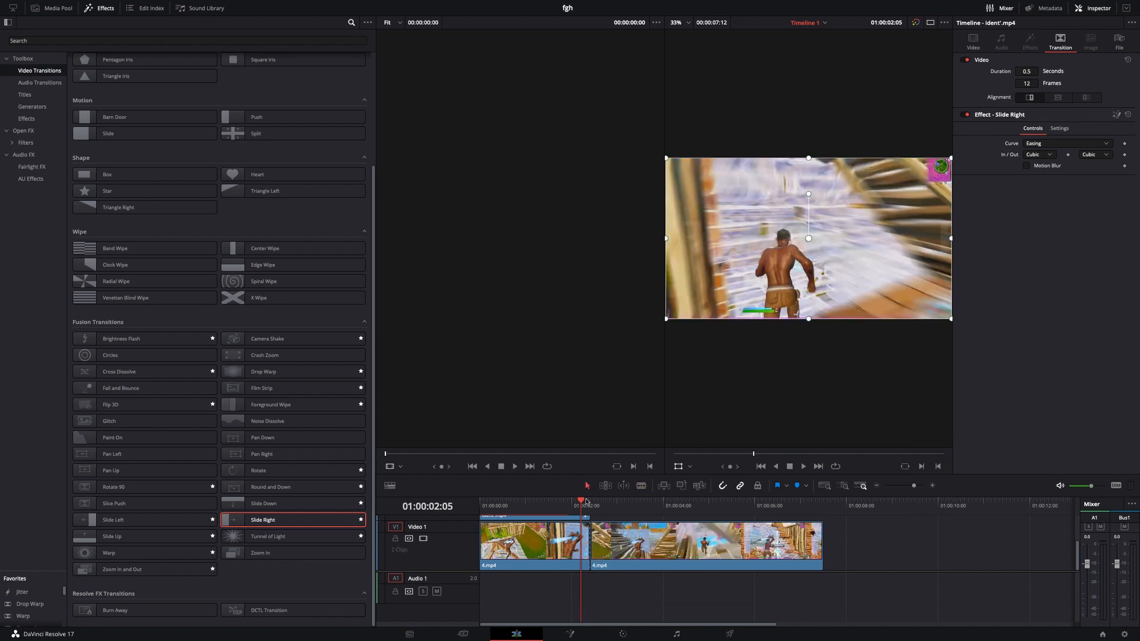
Open the first segment of 4.mp4 on the Fusion page and insert a Brightness Contrast node between MediaIn1 and MediaOut1.
click(562, 532)
right_click(545, 546)
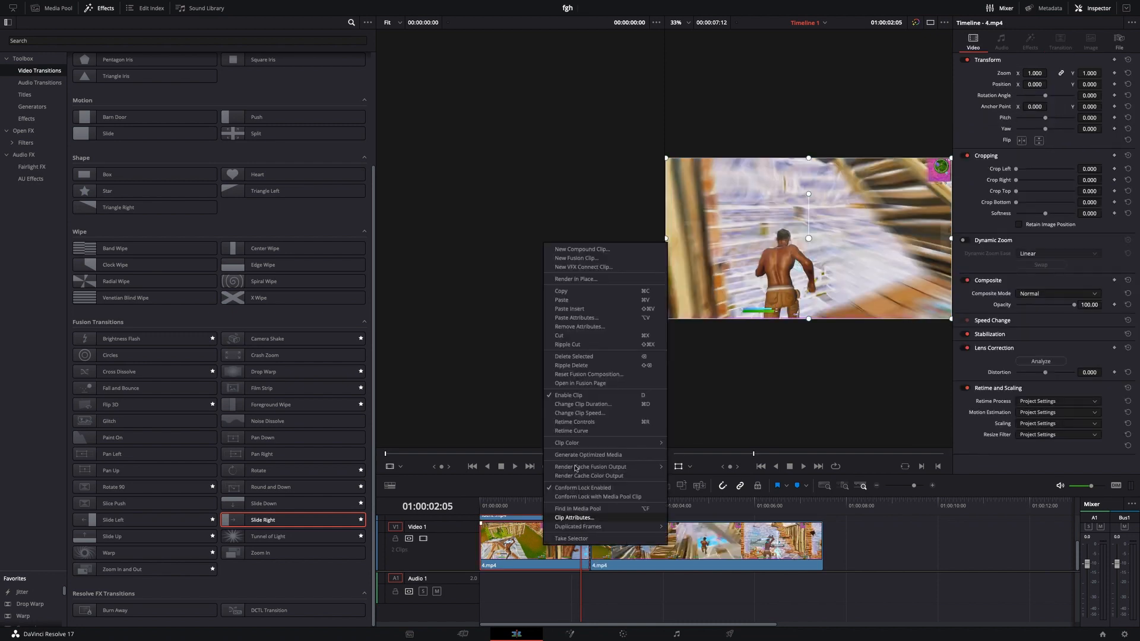
click(591, 385)
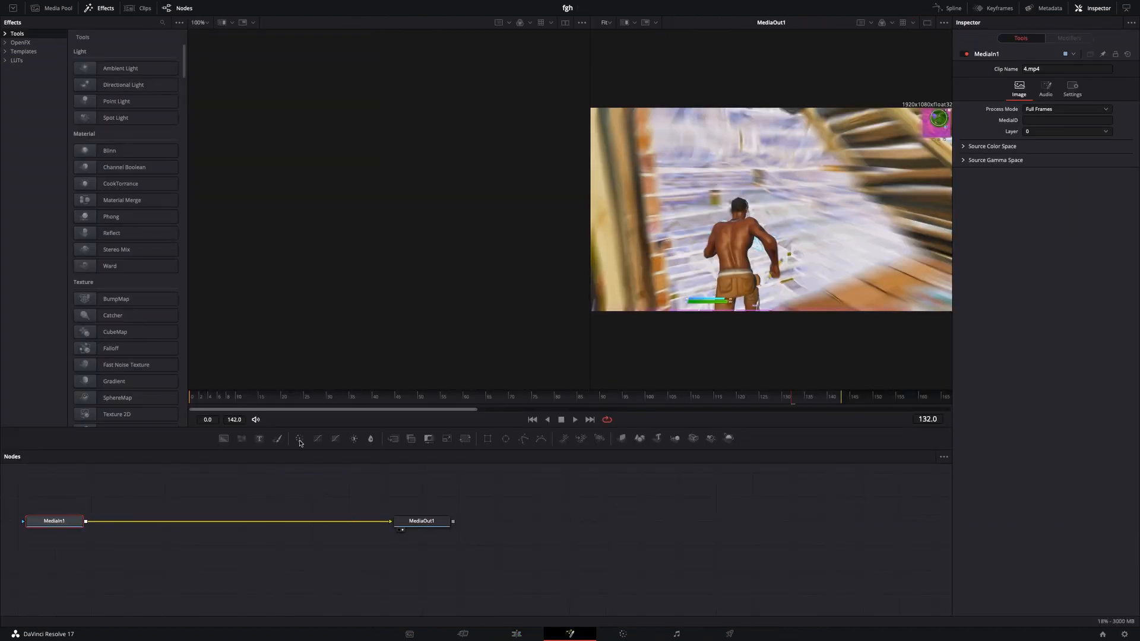
drag(310, 497, 302, 522)
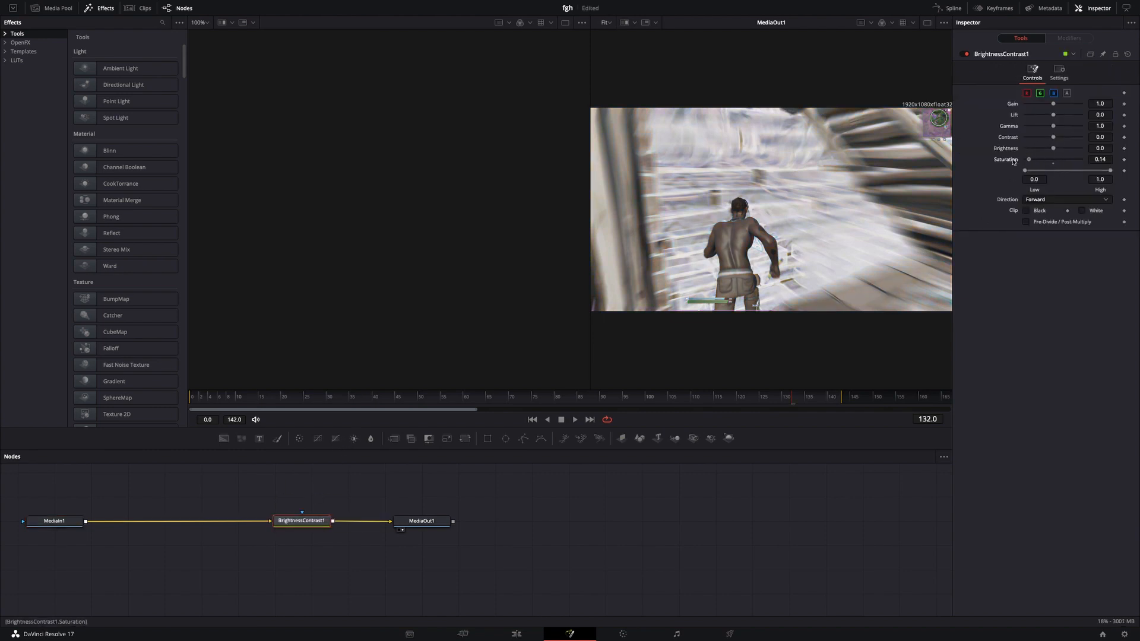
Set BrightnessContrast1's saturation to 0.0 and brightness to -0.33, and return to the Edit page.
drag(1052, 149, 1044, 150)
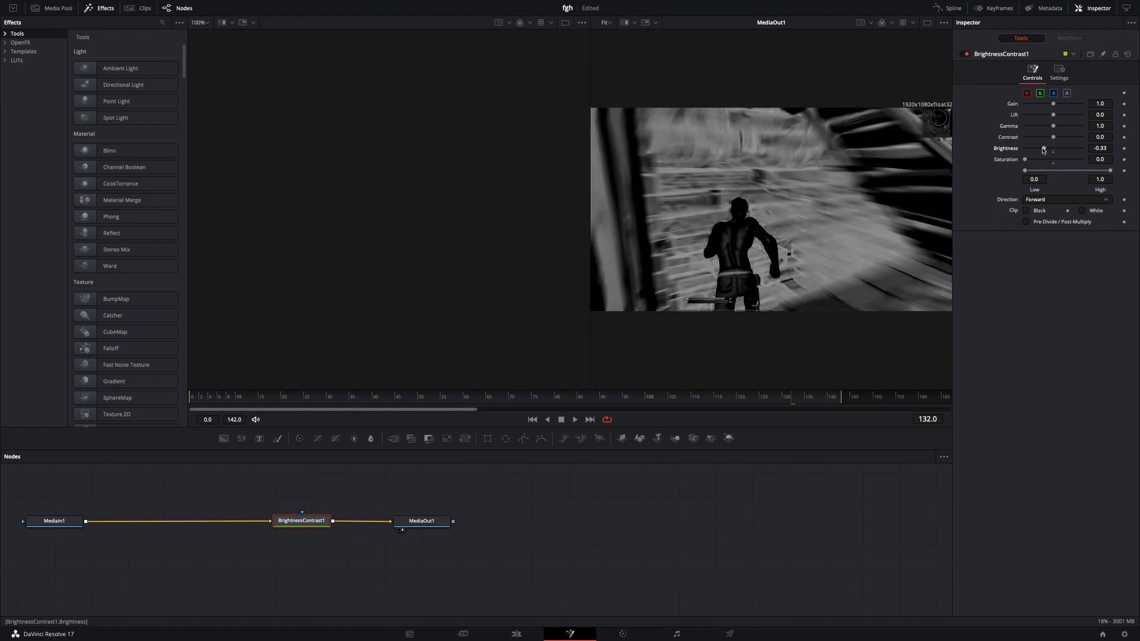
click(517, 634)
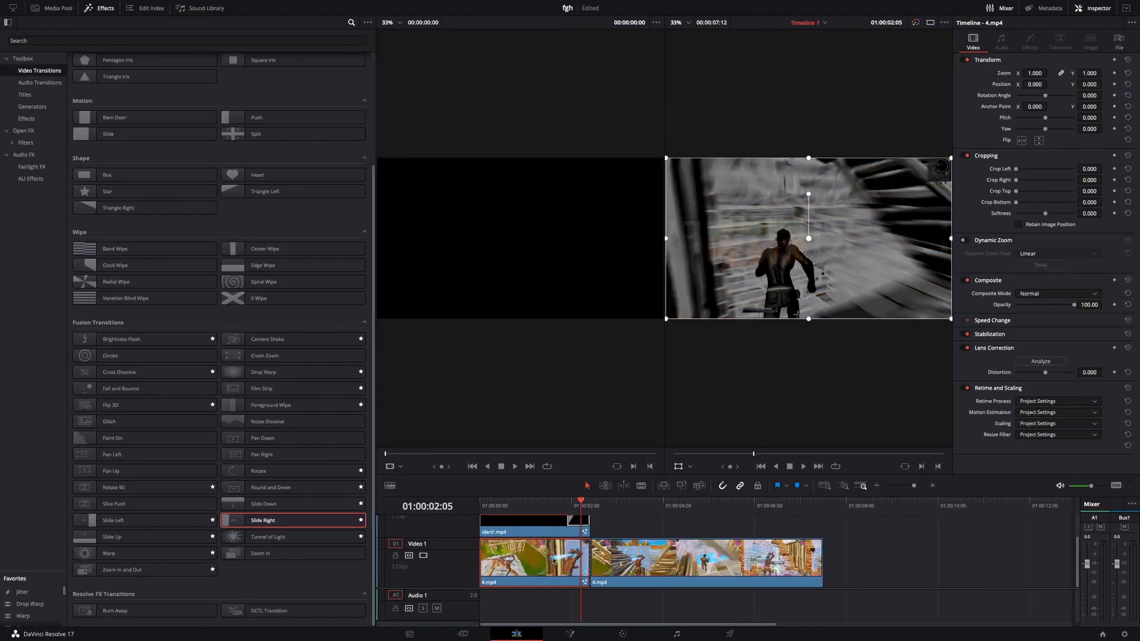
Preview the keyed ident over the first 4.mp4 segment from the start of the timeline.
drag(585, 502, 446, 526)
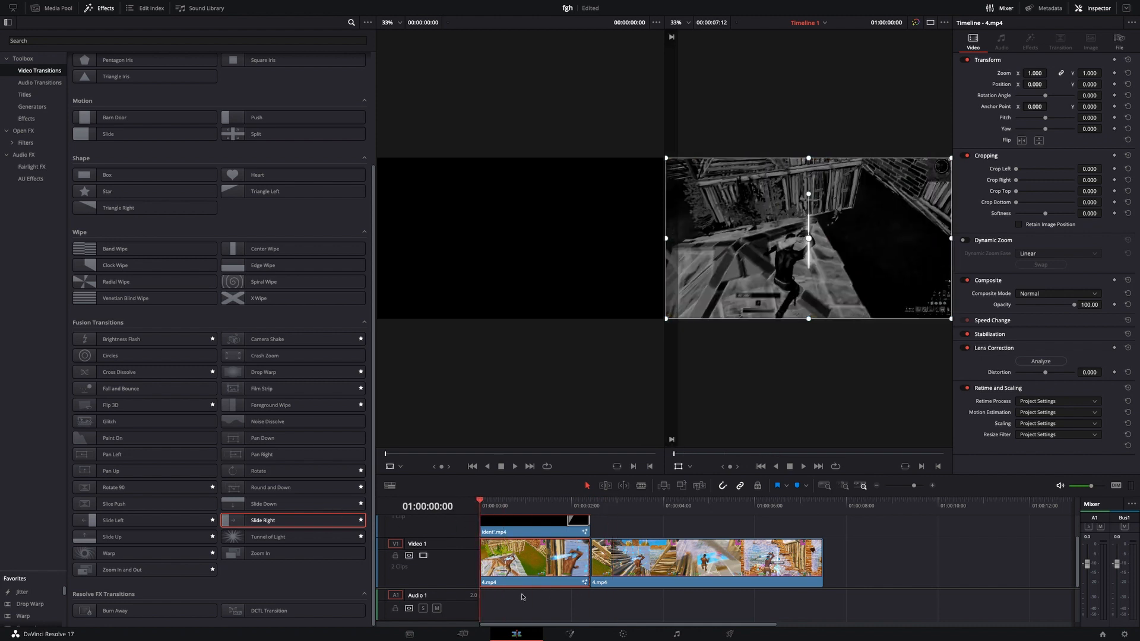
scroll(535, 568, up, 2)
scroll(537, 566, down, 2)
drag(542, 503, 490, 504)
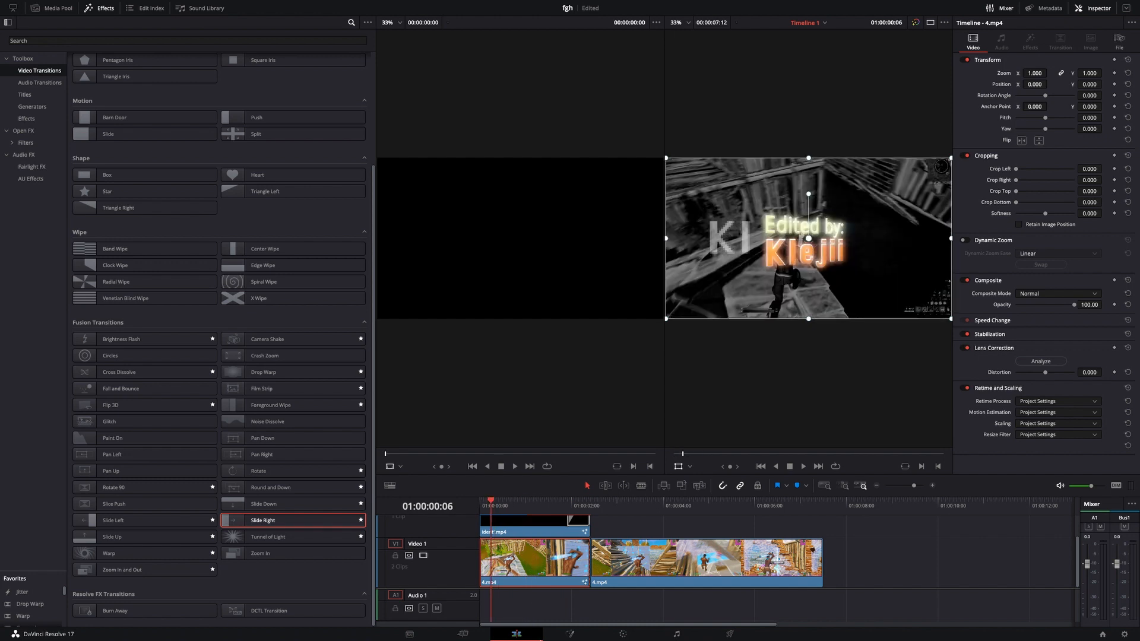
mouse_move(573, 637)
key(super+shift+5)
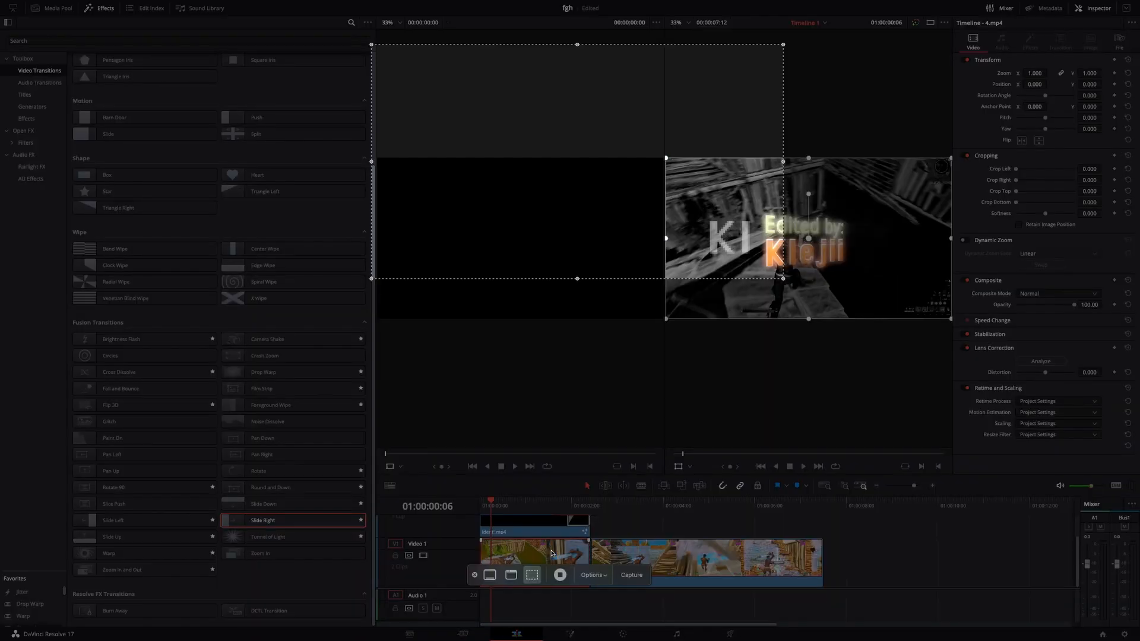